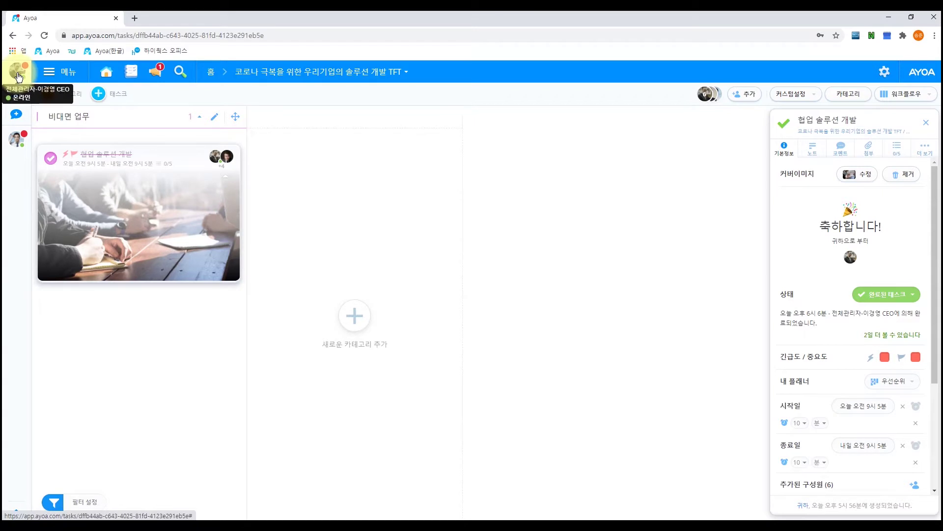
Switch to the Ayoa window in Microsoft Edge and open the 판매 프로세스 task board from the home page
scroll(913, 398, down, 3)
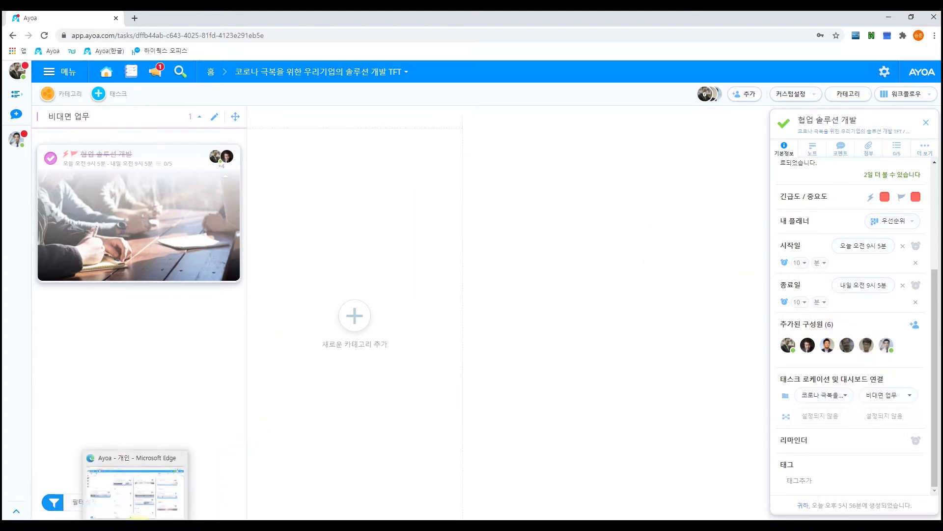
click(139, 524)
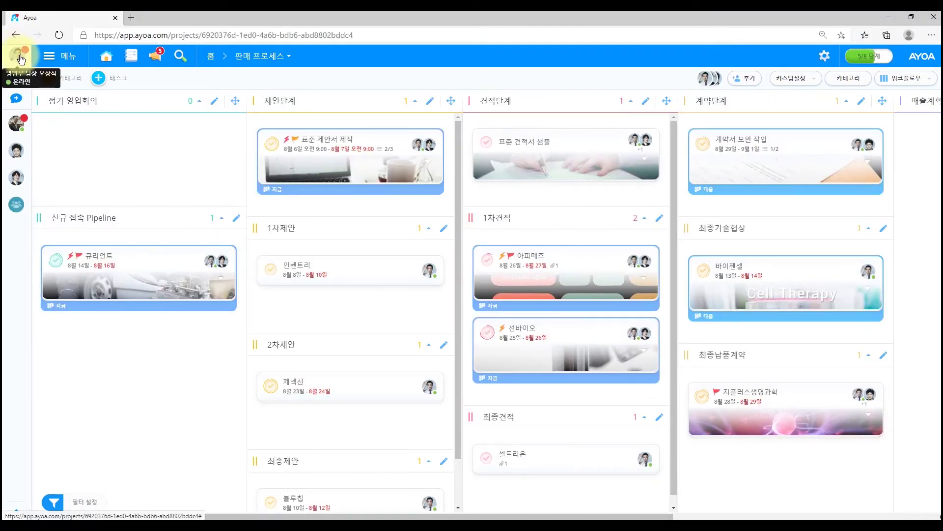
click(110, 61)
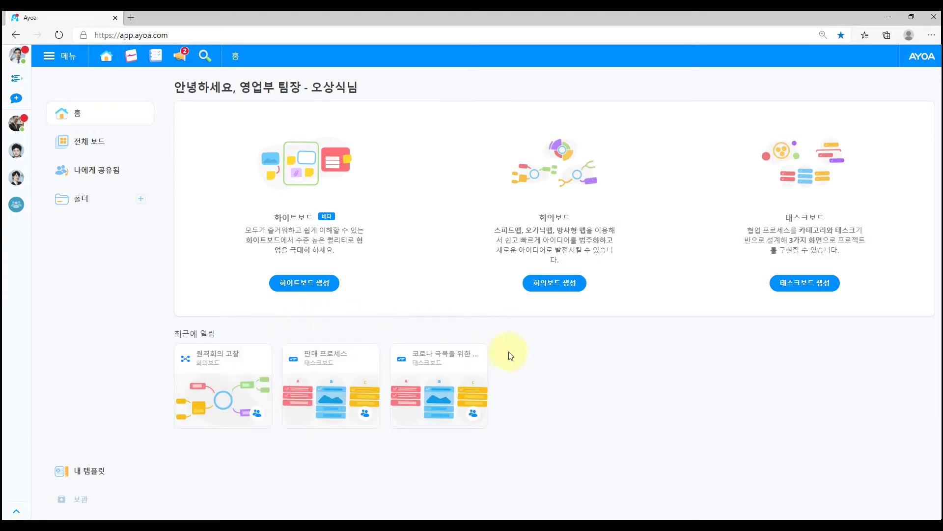
click(446, 387)
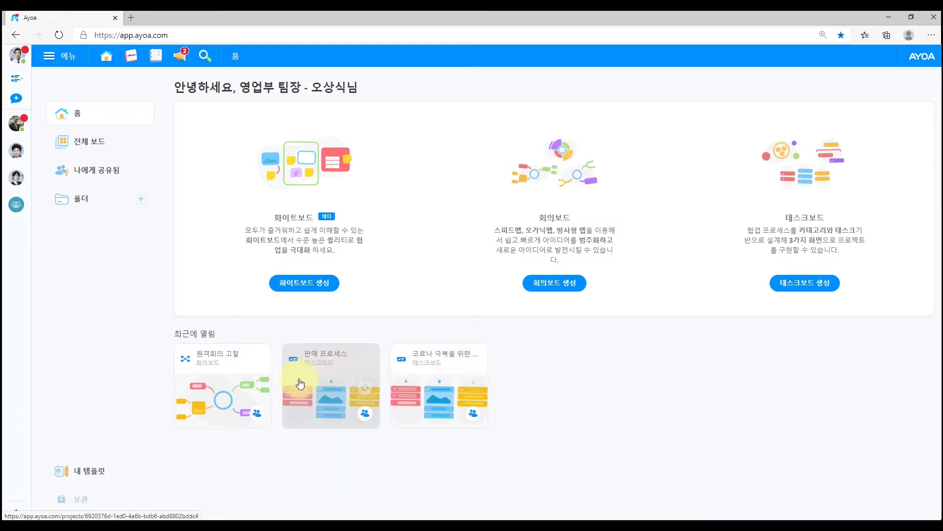
click(350, 375)
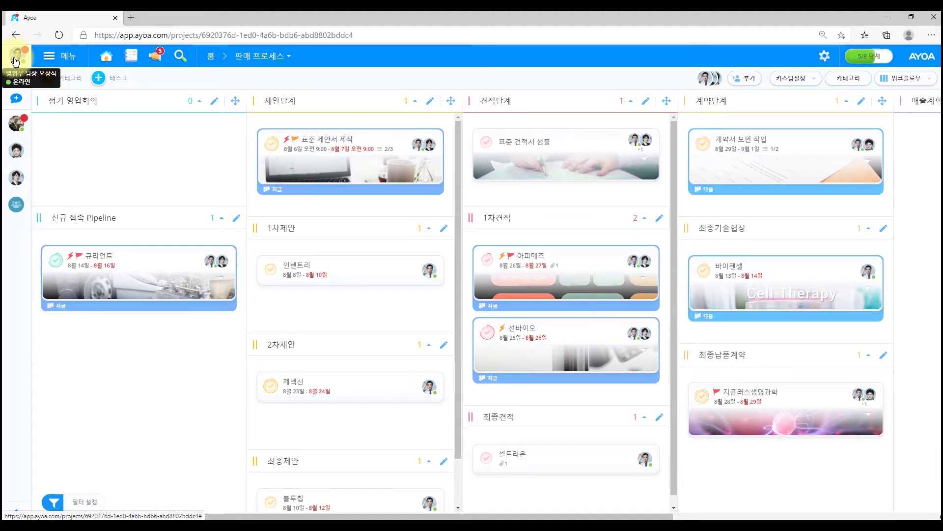
Examine the 판매 프로세스 board's member roles and permission settings, and its workflow stages from 정기 영업회의 to 매출계획
click(826, 57)
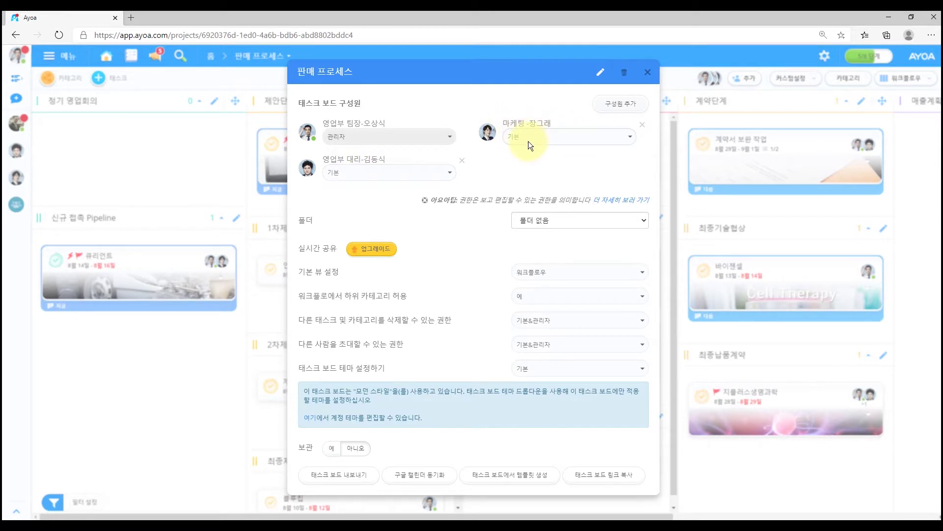
click(647, 73)
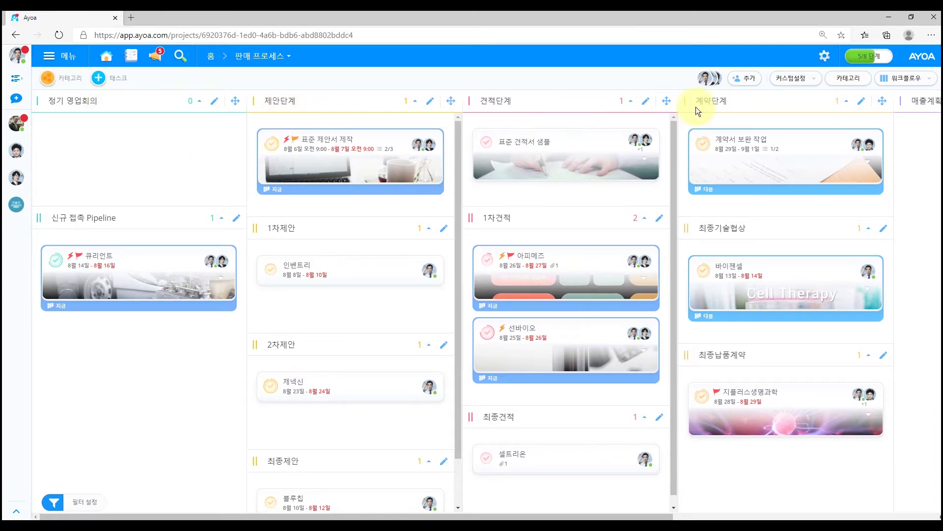
drag(543, 515, 449, 515)
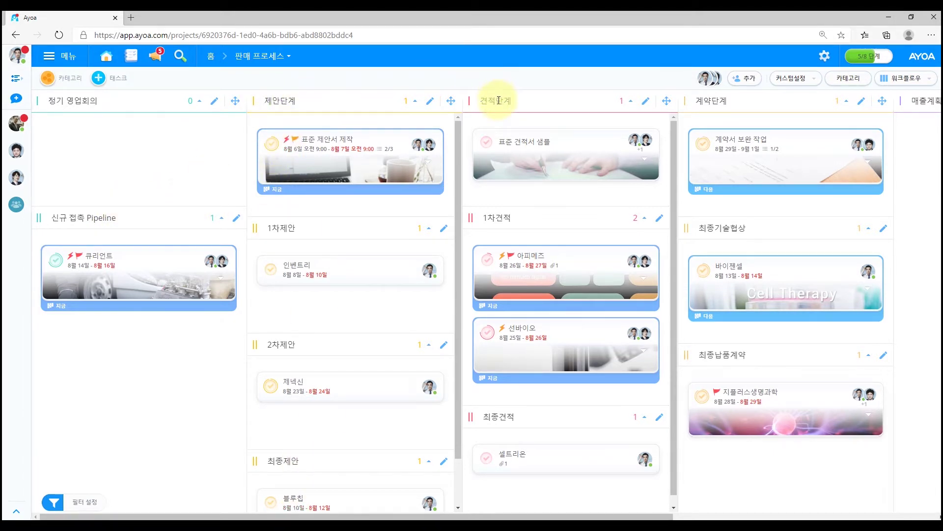
drag(506, 516, 610, 515)
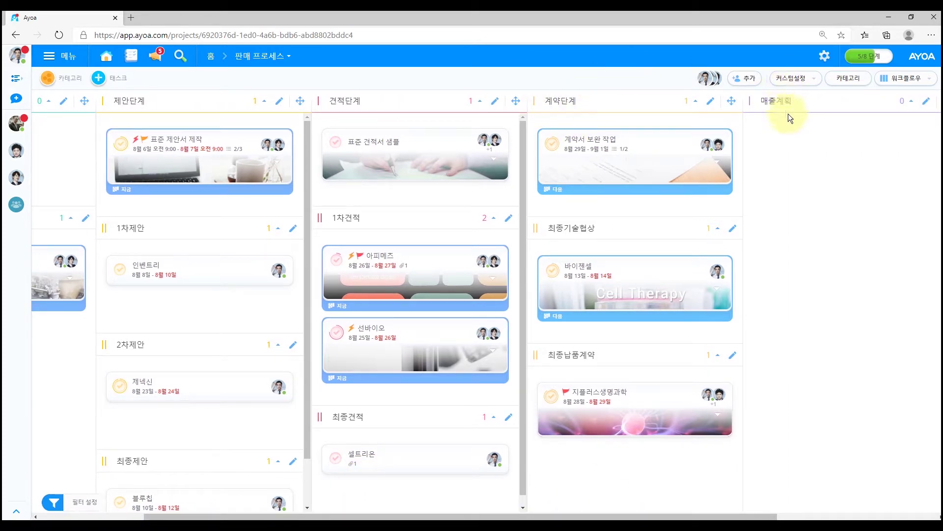
drag(716, 516, 604, 516)
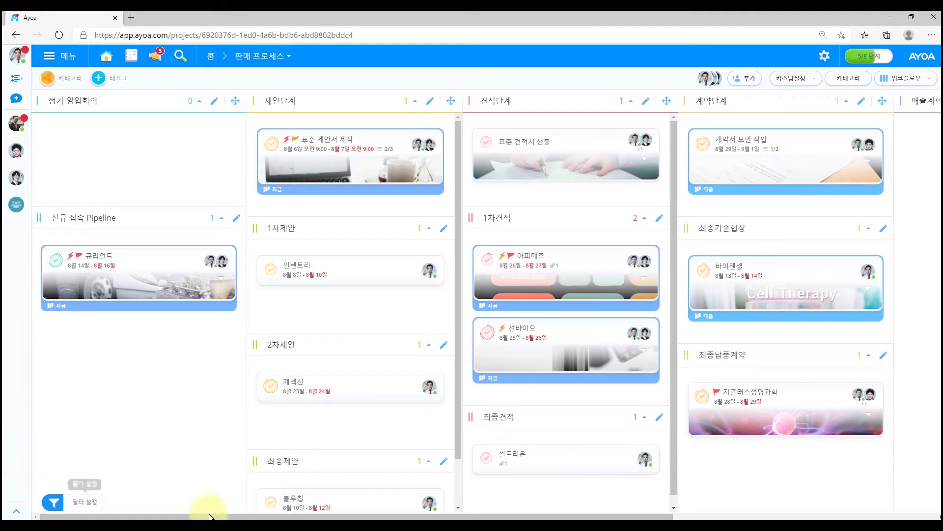
drag(639, 517, 666, 515)
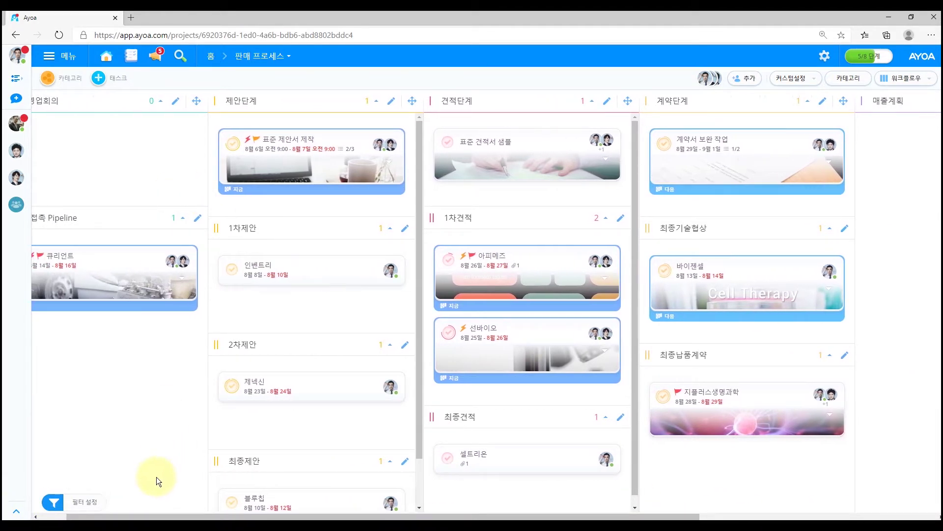
drag(137, 516, 114, 516)
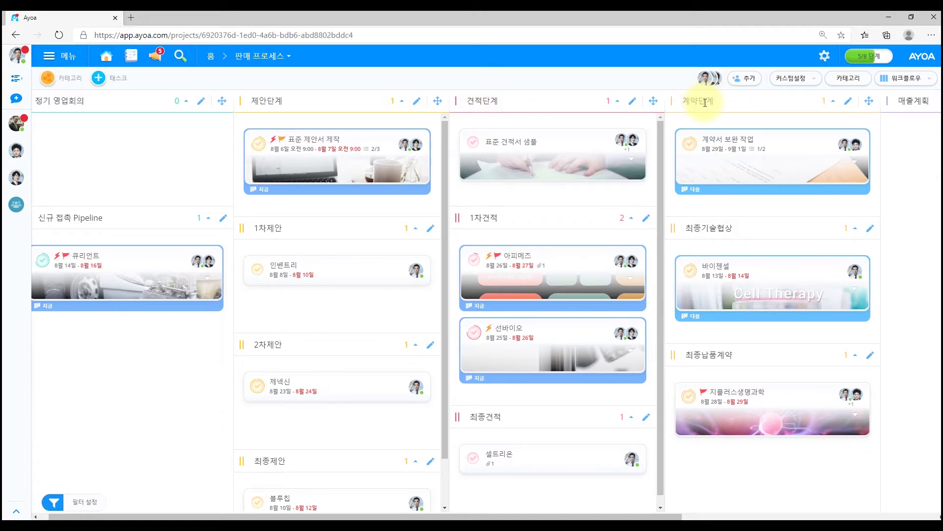
drag(654, 516, 755, 519)
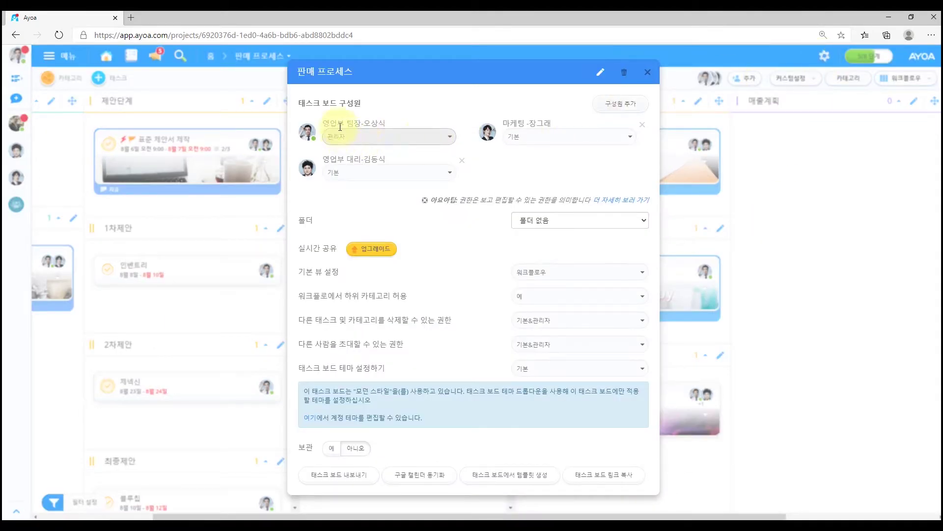
click(648, 78)
drag(612, 518, 442, 517)
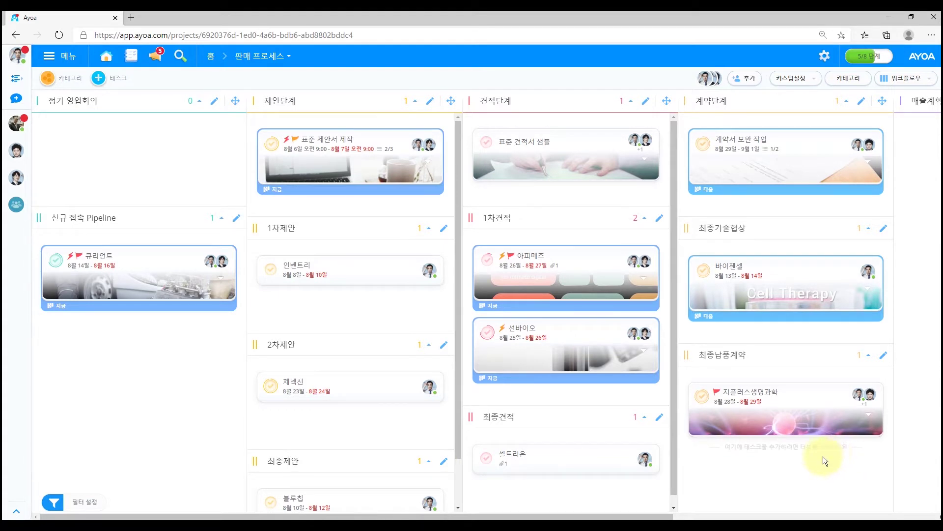
Add a subcategory named 3분기 under the 매출계획 category
drag(659, 517, 806, 516)
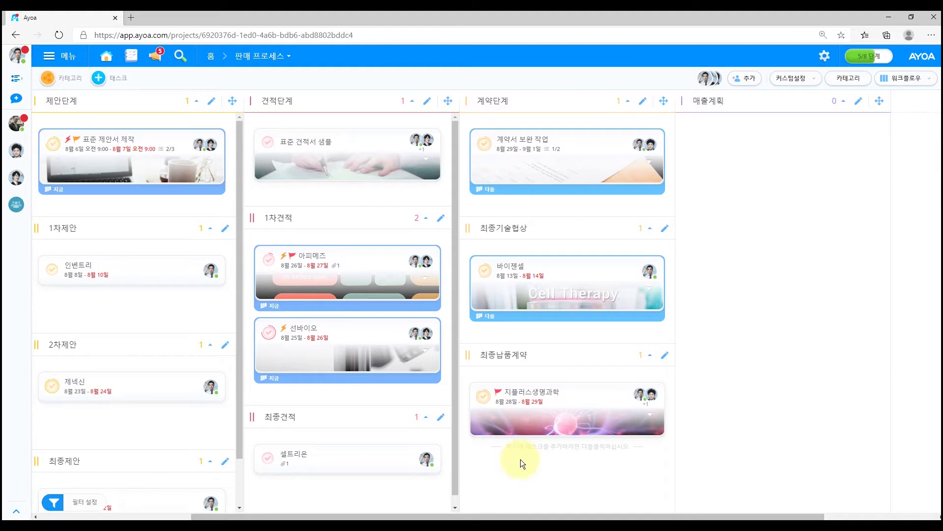
drag(539, 516, 631, 511)
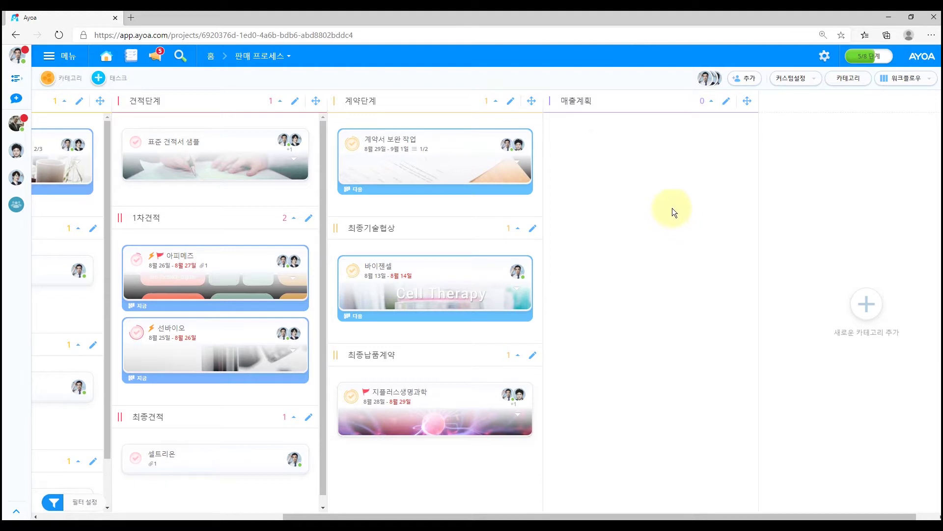
drag(193, 130, 594, 204)
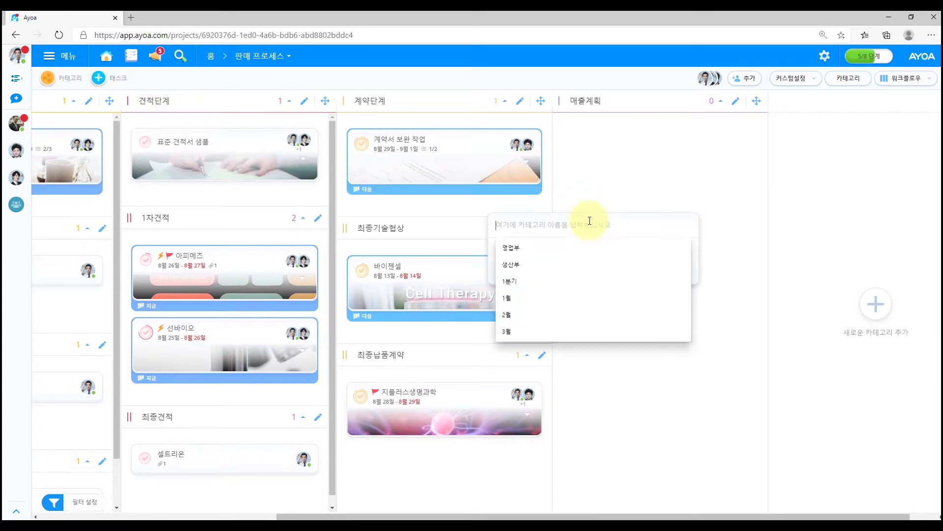
text(3분기)
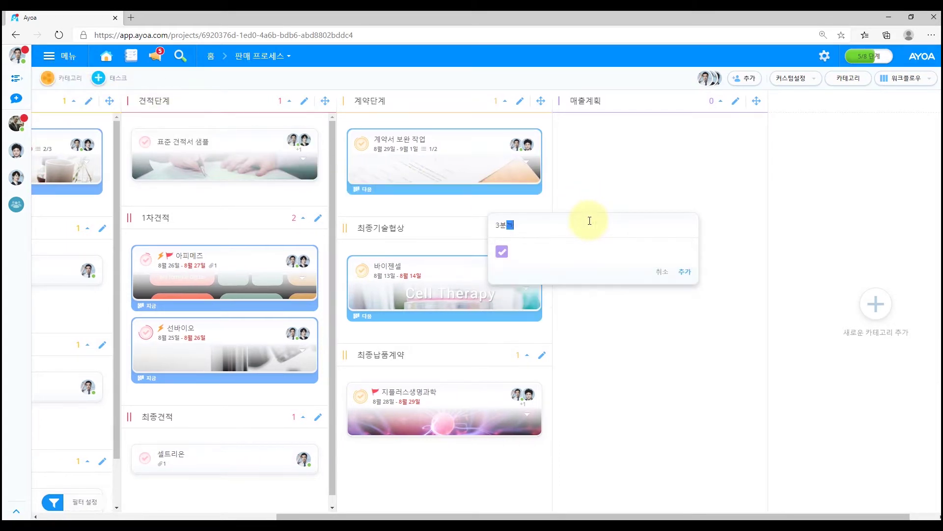
key(Return)
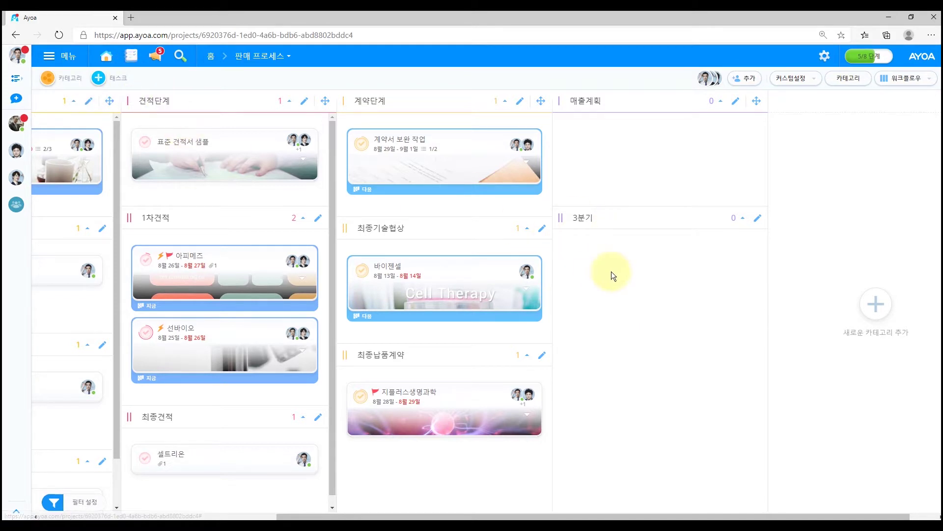
Add the subcategories 7월 and 8월 under 3분기 in the 매출계획 category
drag(47, 77, 576, 283)
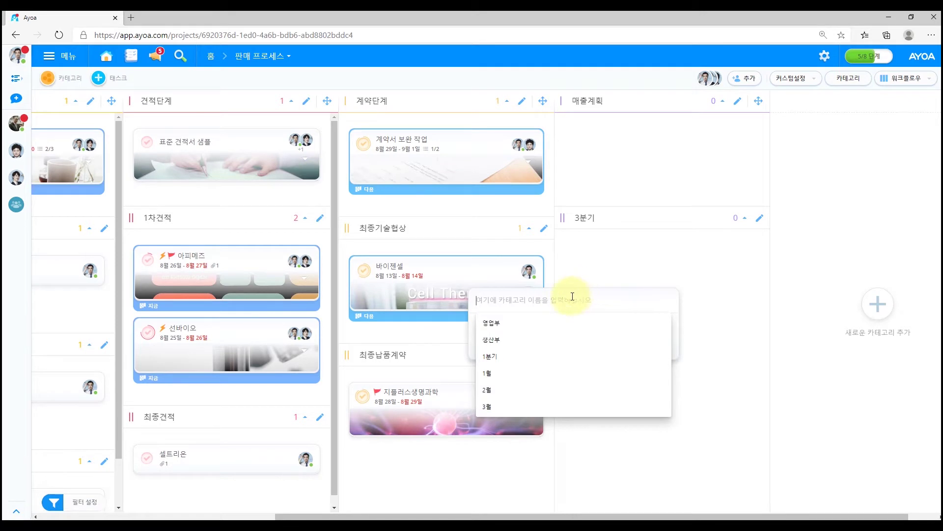
text(7월)
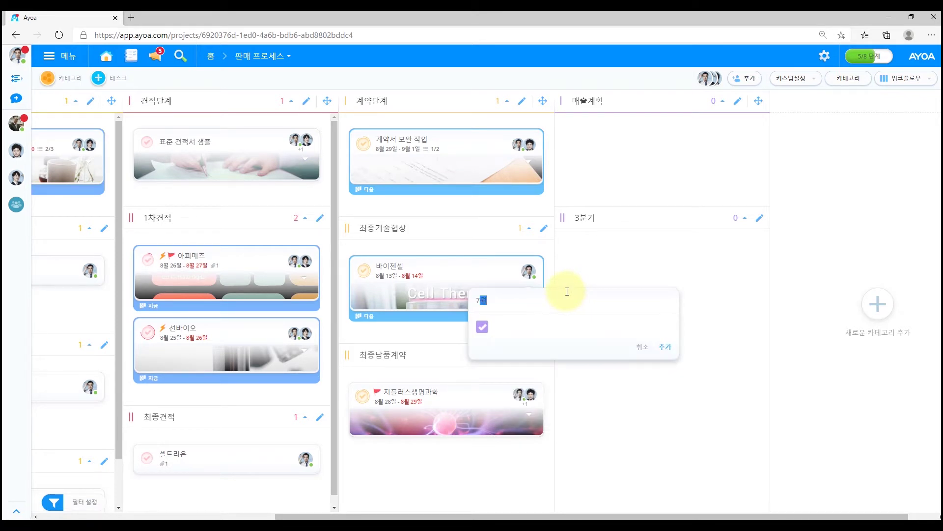
key(Return)
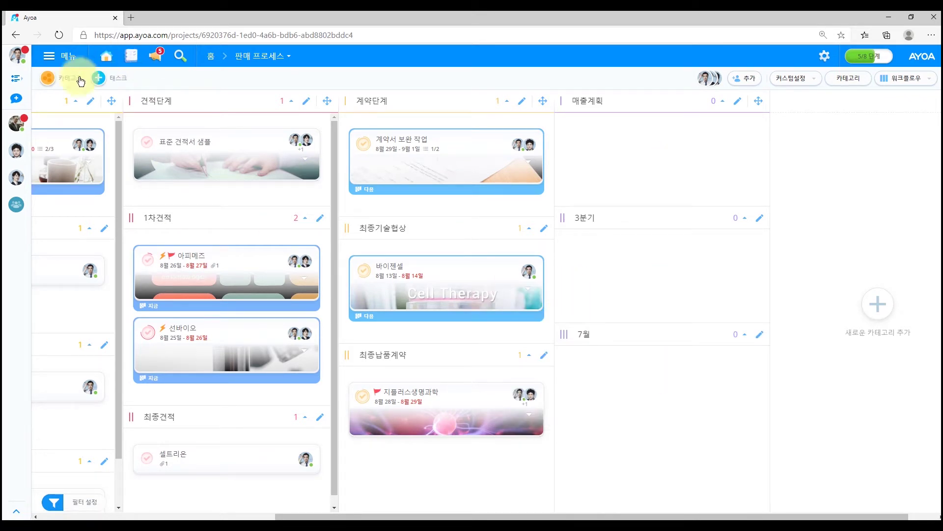
drag(49, 77, 592, 255)
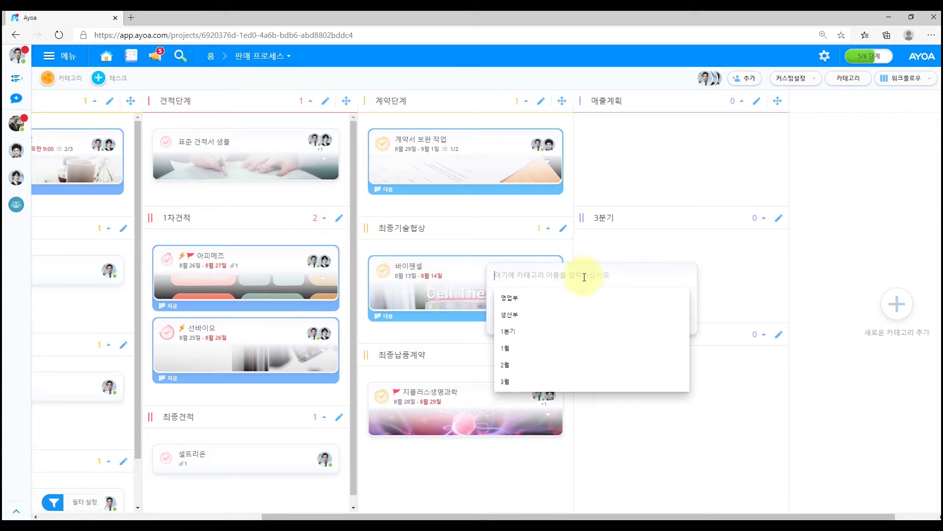
text(8월)
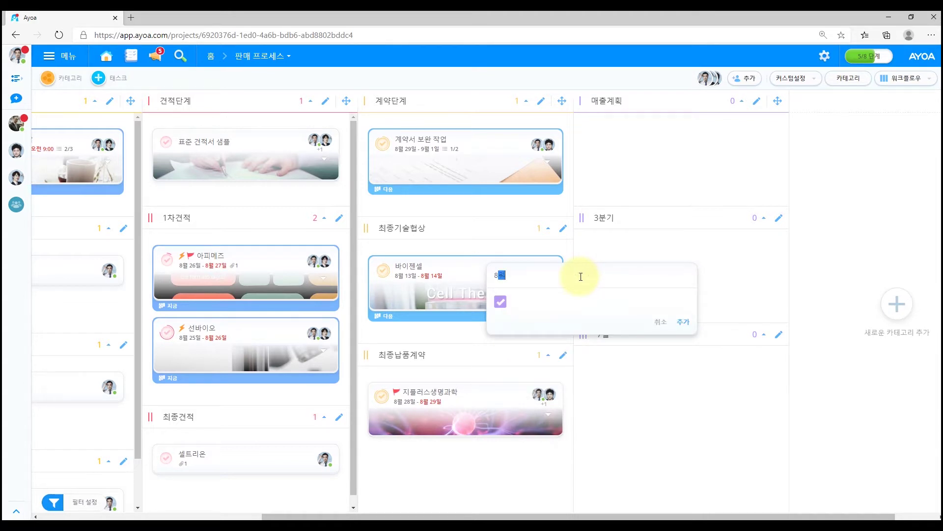
key(Return)
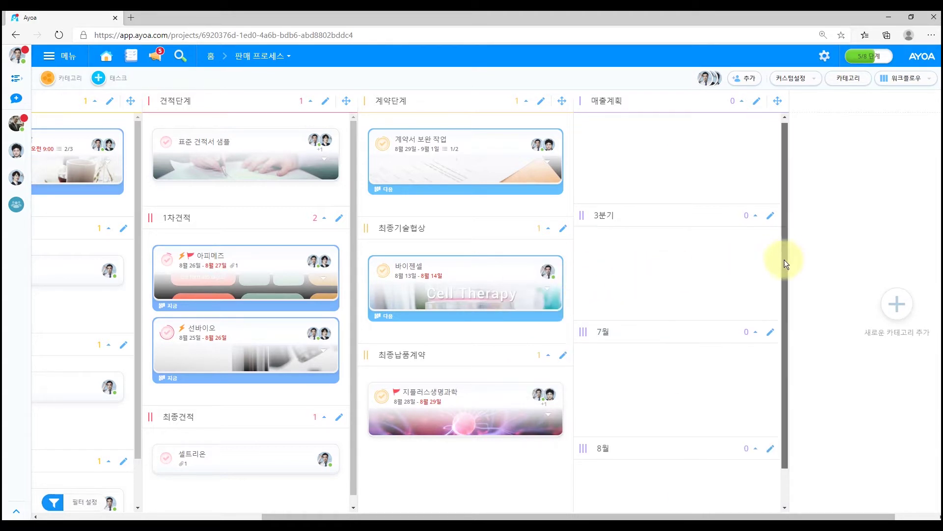
Add a subcategory named 9월 under 3분기, alongside 7월 and 8월
scroll(784, 256, down, 2)
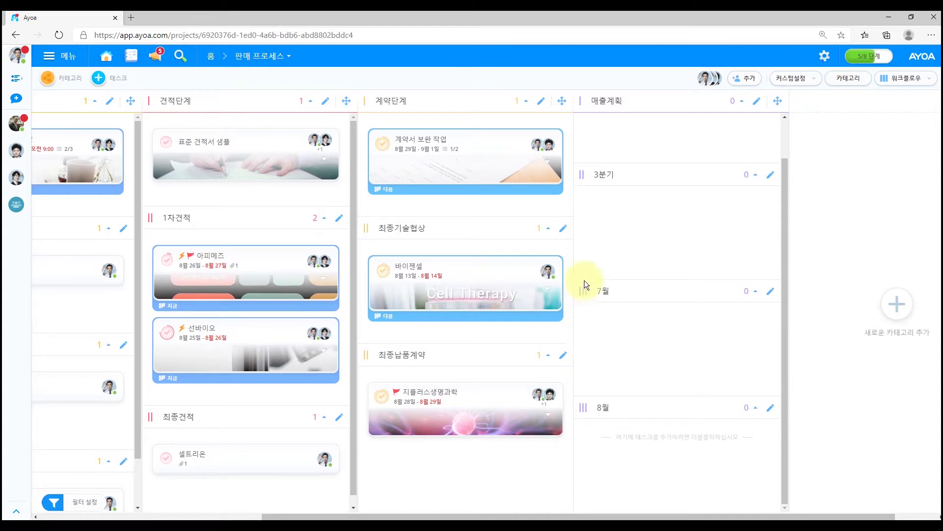
drag(57, 79, 604, 211)
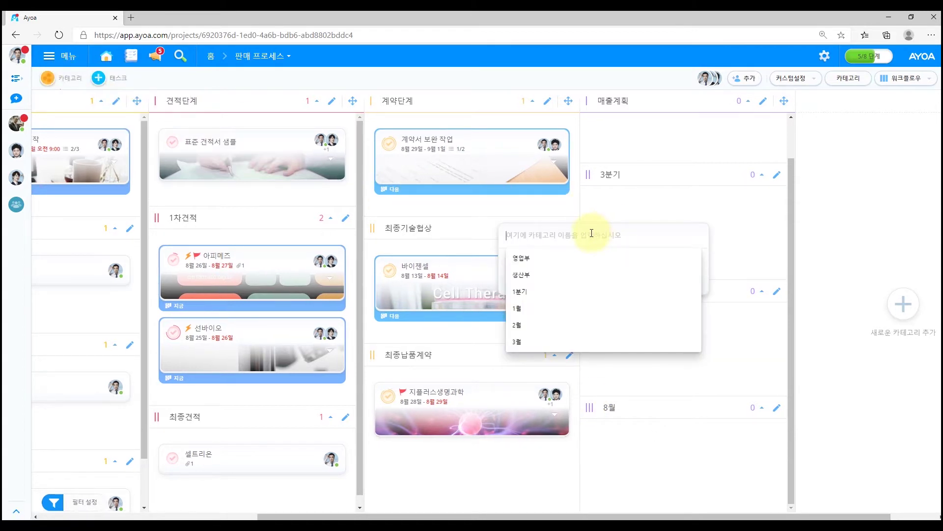
text(7월)
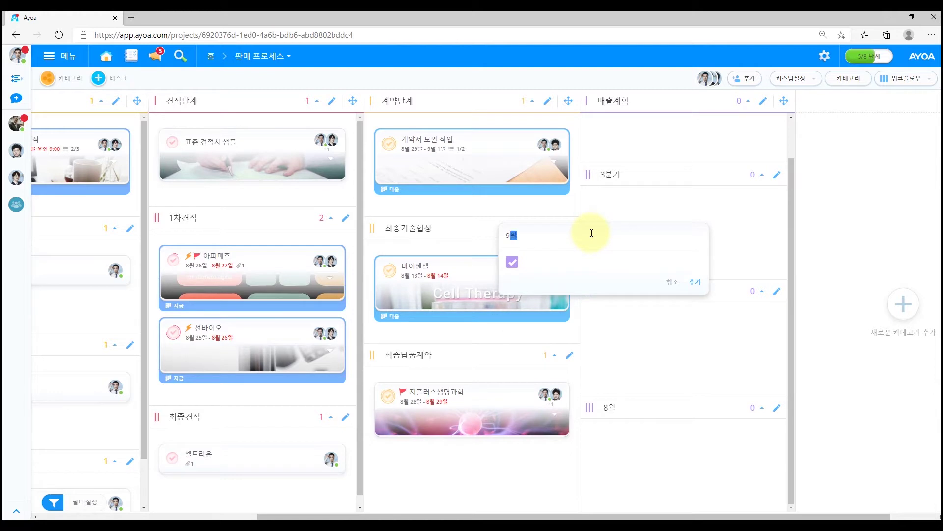
key(Return)
drag(789, 265, 791, 208)
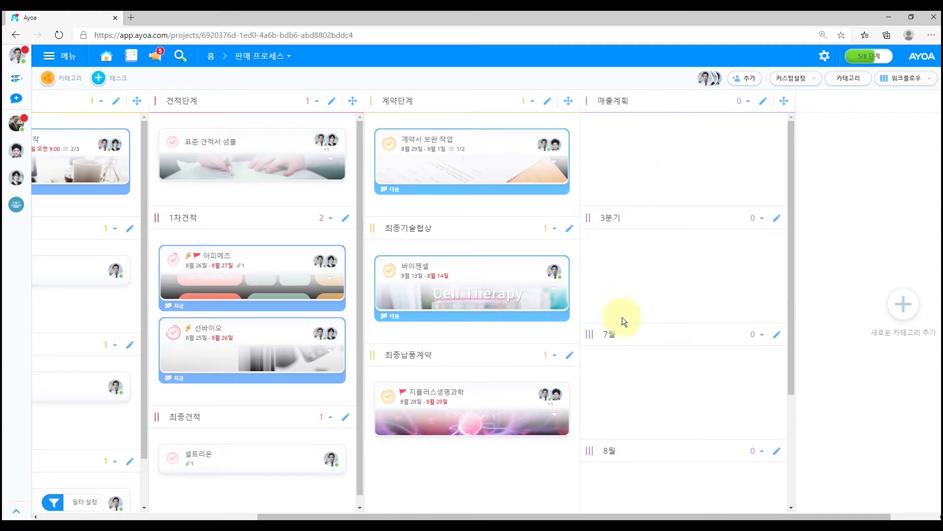
Create a task named A in the 7월 subcategory and leave task entry
drag(785, 316, 789, 424)
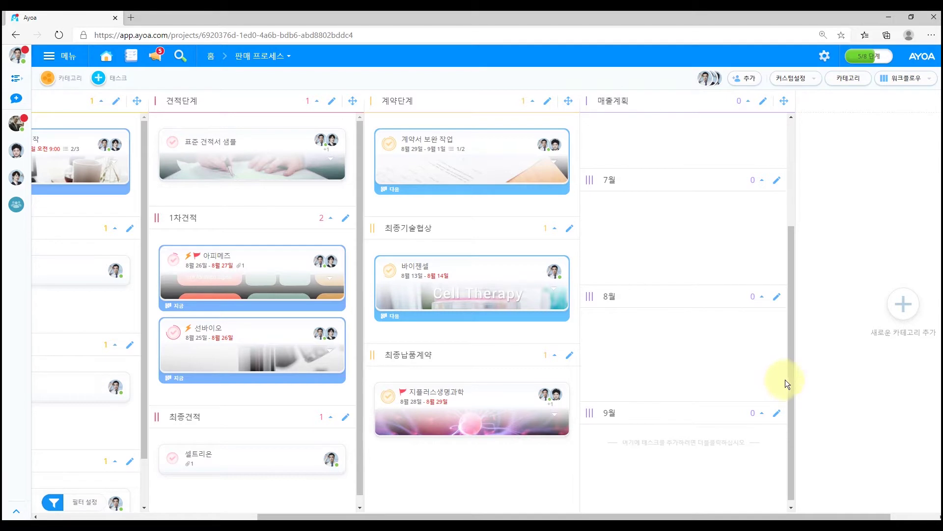
mouse_move(791, 381)
mouse_down()
mouse_move(786, 319)
mouse_move(792, 390)
mouse_up()
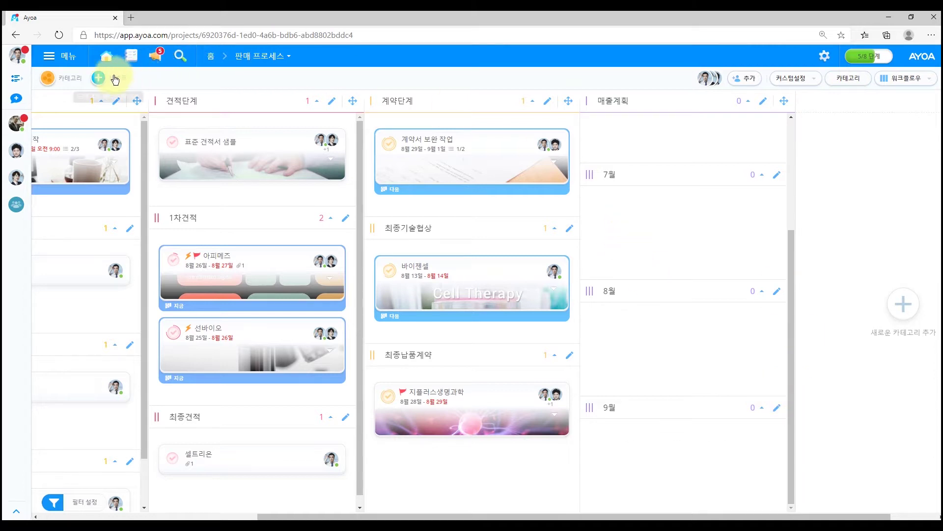
click(648, 240)
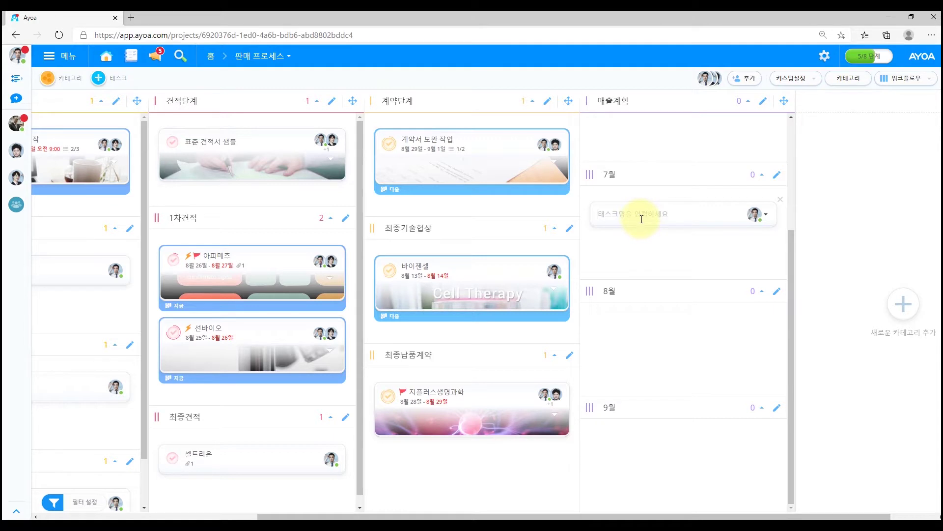
text(A)
key(BackSpace)
text(A)
key(Return)
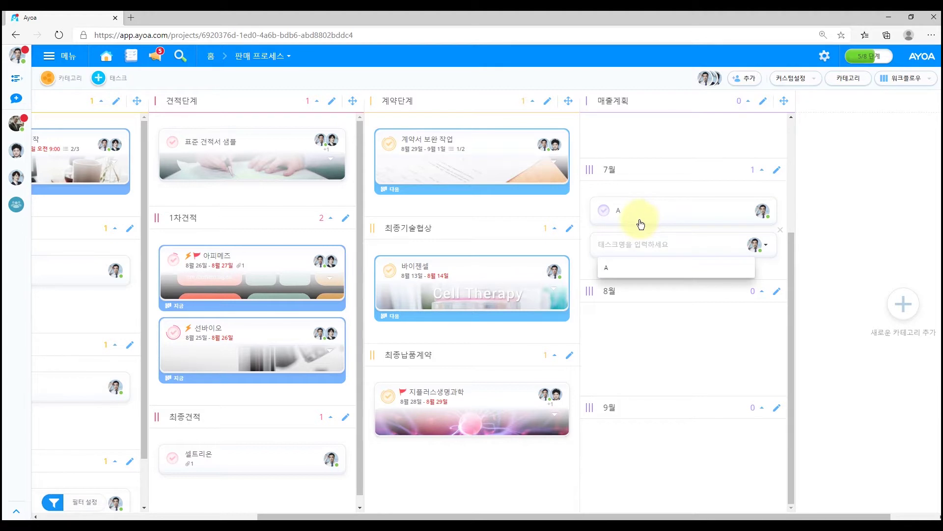
click(642, 353)
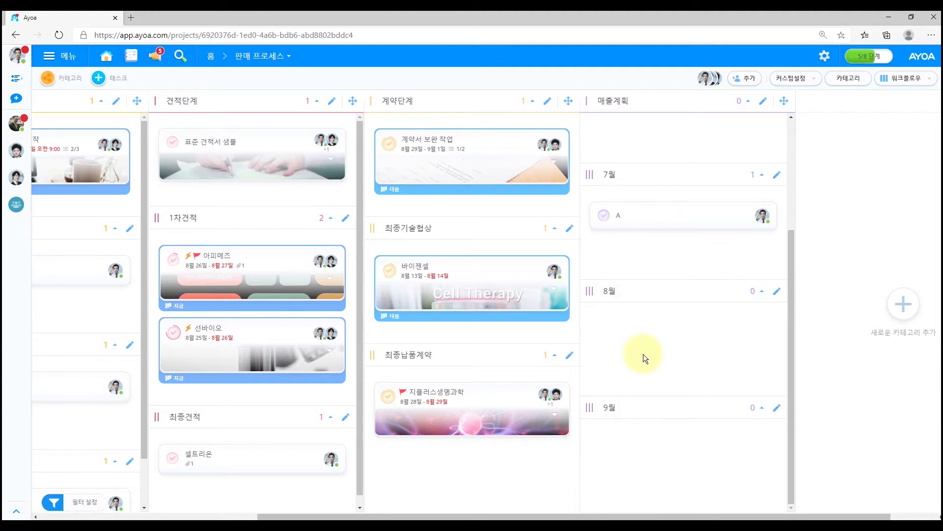
Create a task named B in the 8월 subcategory of the 매출계획 category
double_click(643, 352)
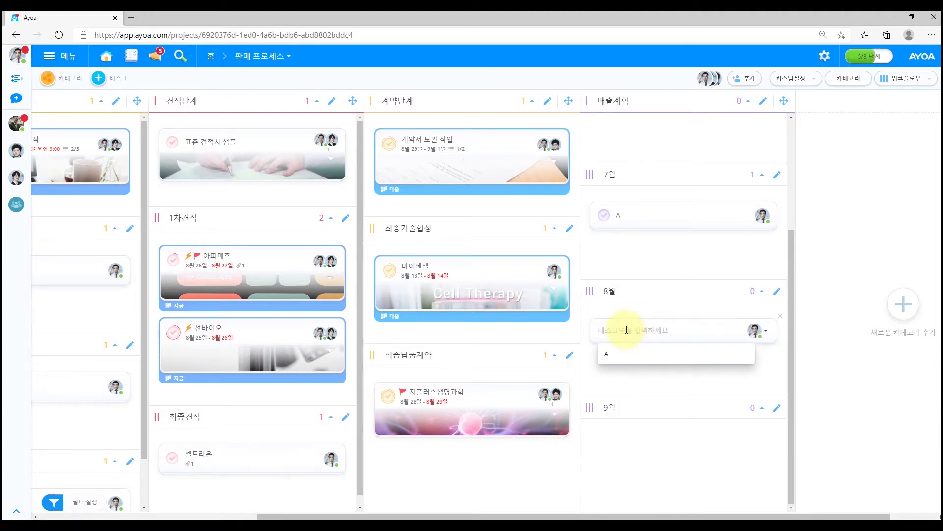
text(ㅂ)
key(Return)
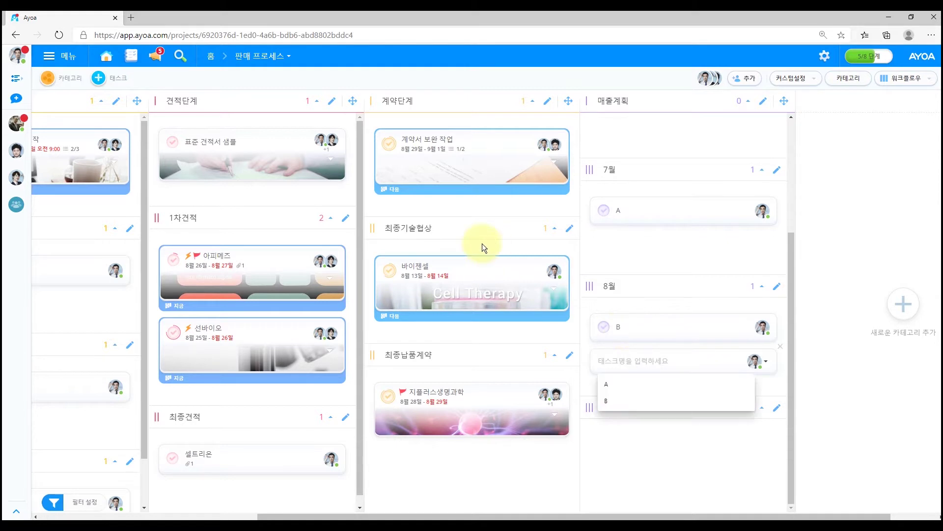
Create a task named C in the 9월 subcategory and leave task entry
double_click(632, 467)
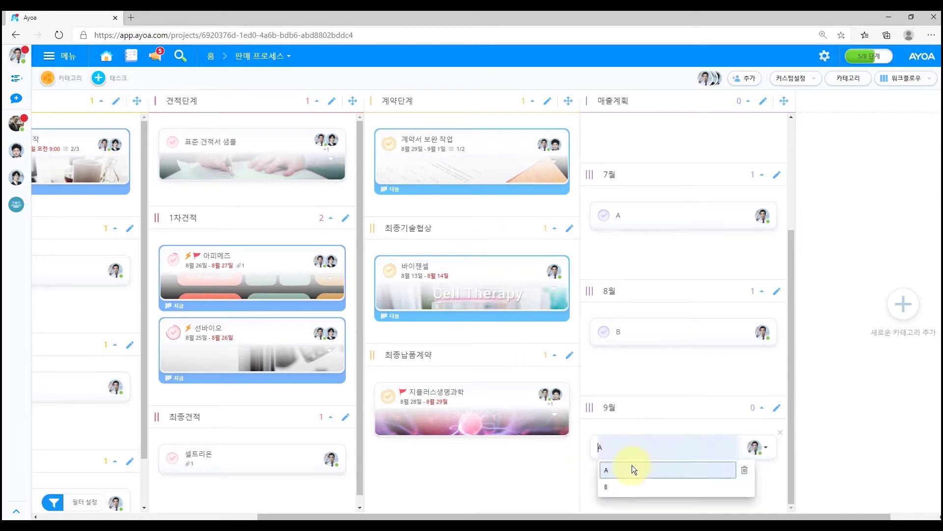
text(ㄷ)
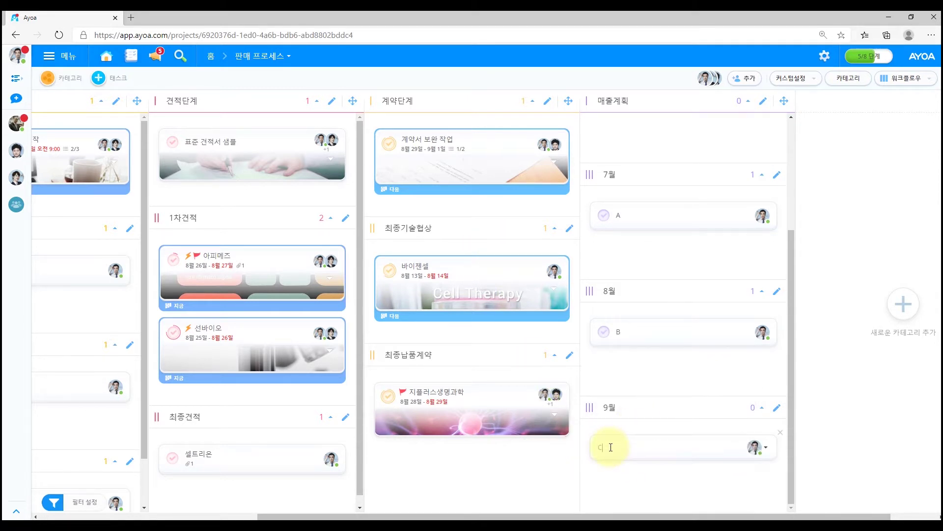
key(Return)
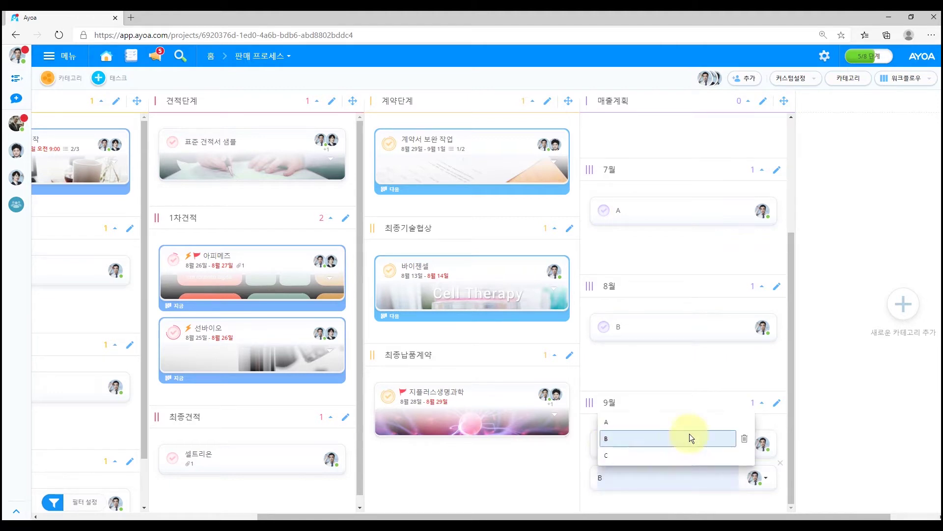
click(717, 370)
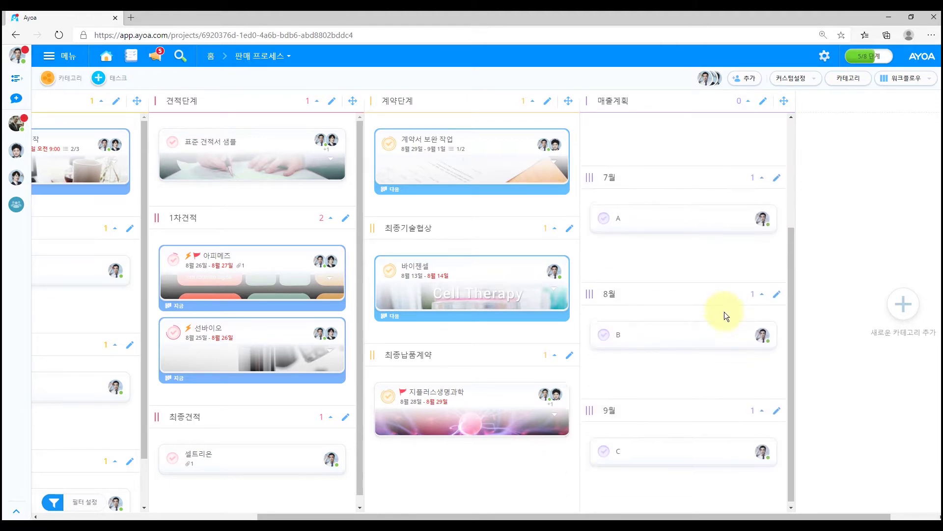
Open the details of task A and look at the members that can be added to it
drag(604, 516, 670, 516)
click(600, 225)
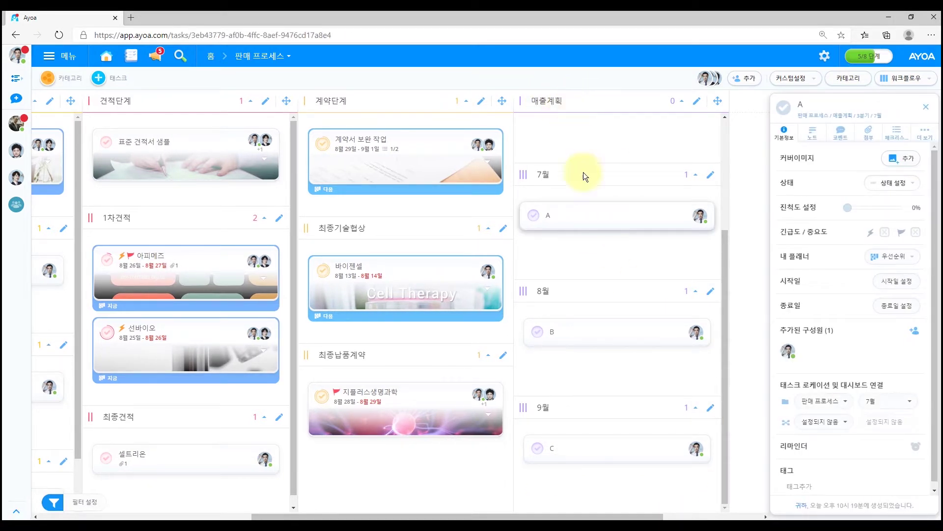
scroll(594, 202, up, 4)
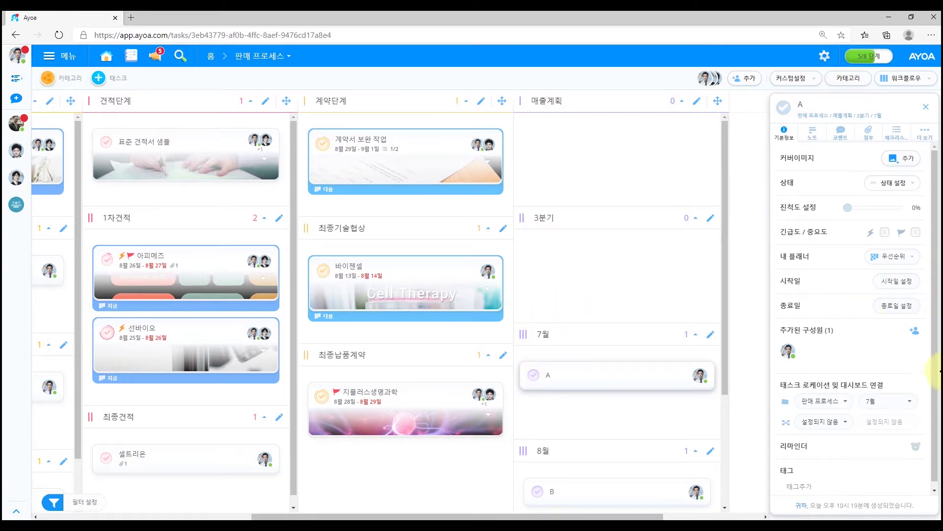
click(914, 331)
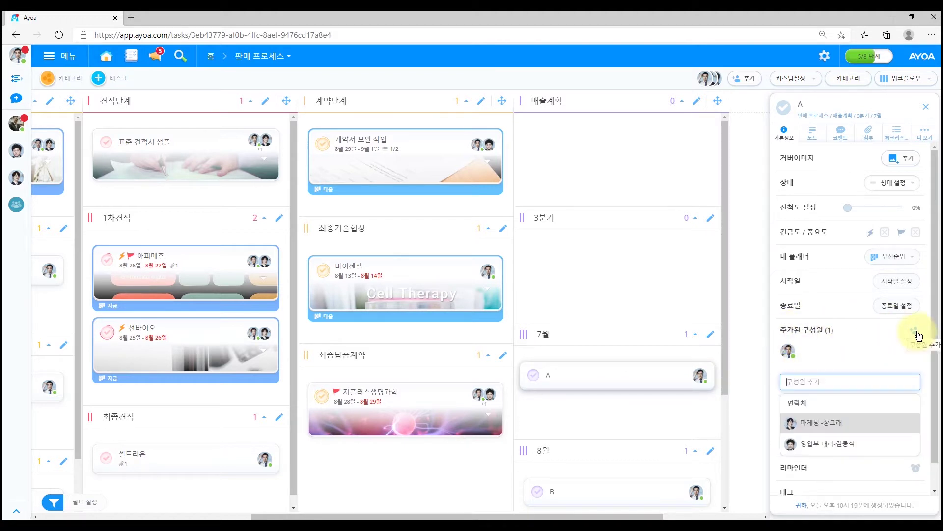
click(832, 353)
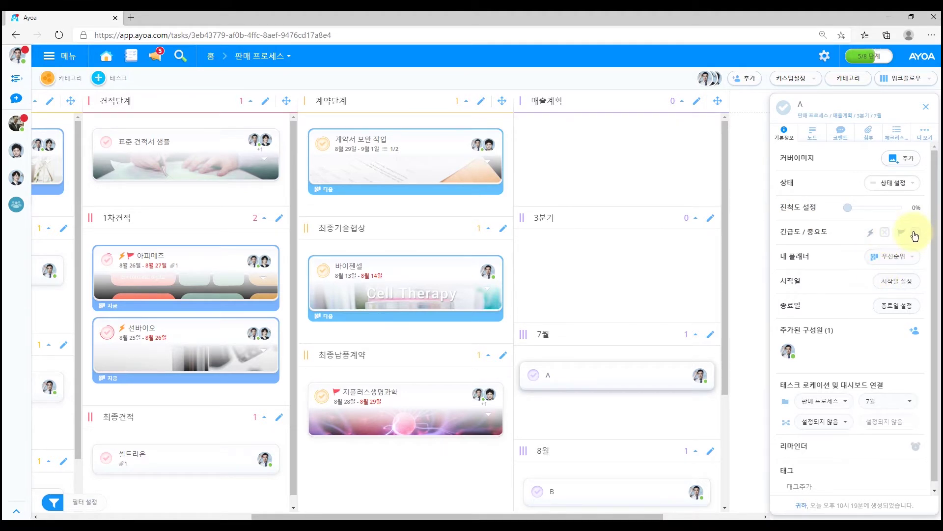
Review task A's note, attachment, checklist and status options, and close its details without changes
click(819, 137)
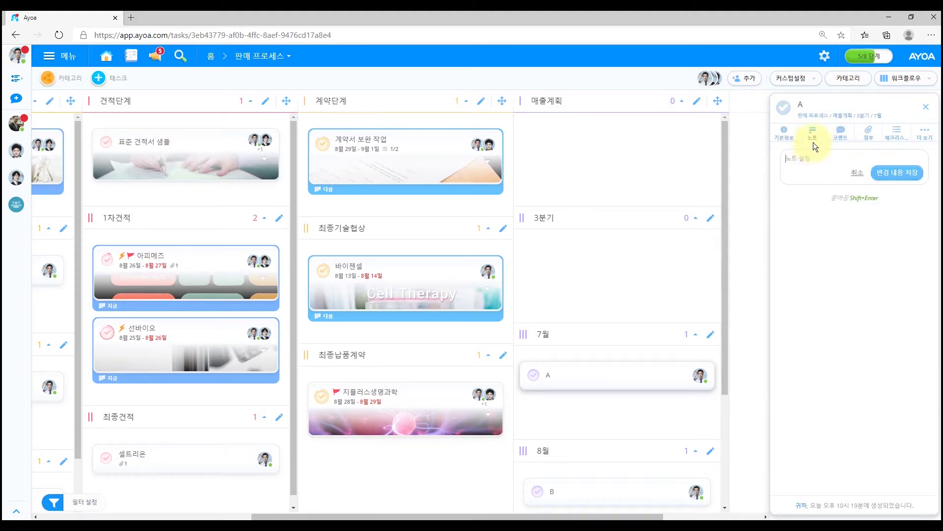
click(871, 140)
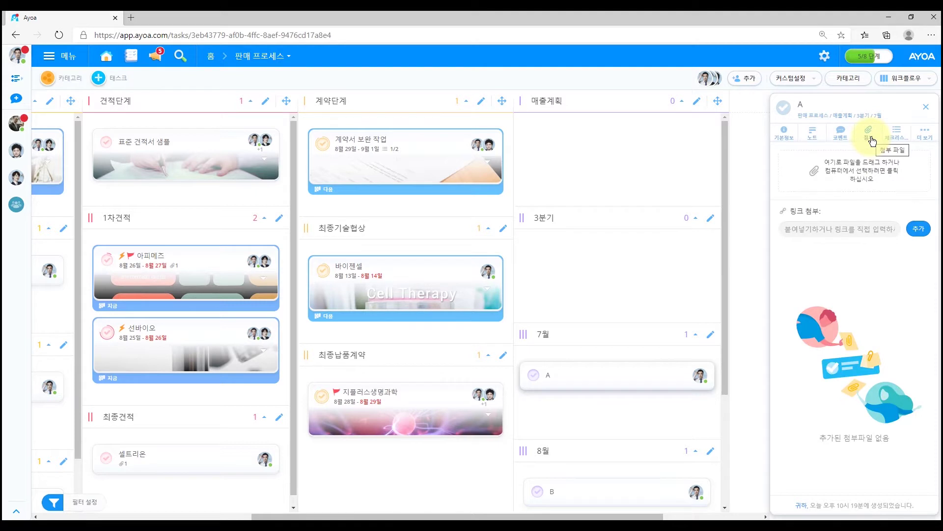
click(859, 168)
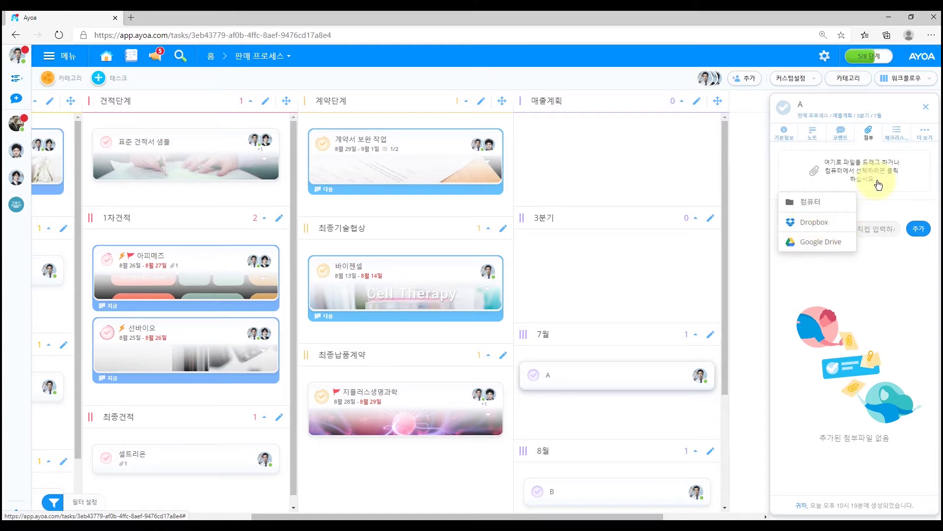
click(897, 133)
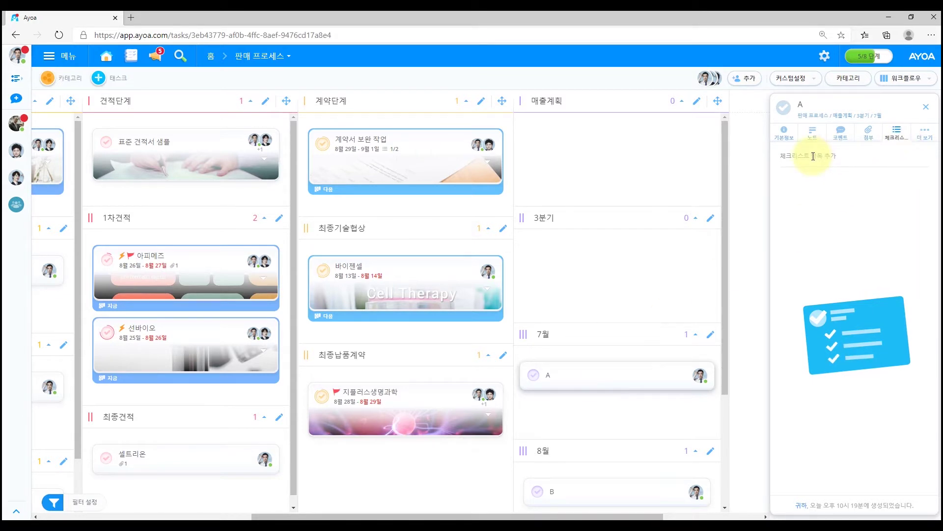
click(791, 140)
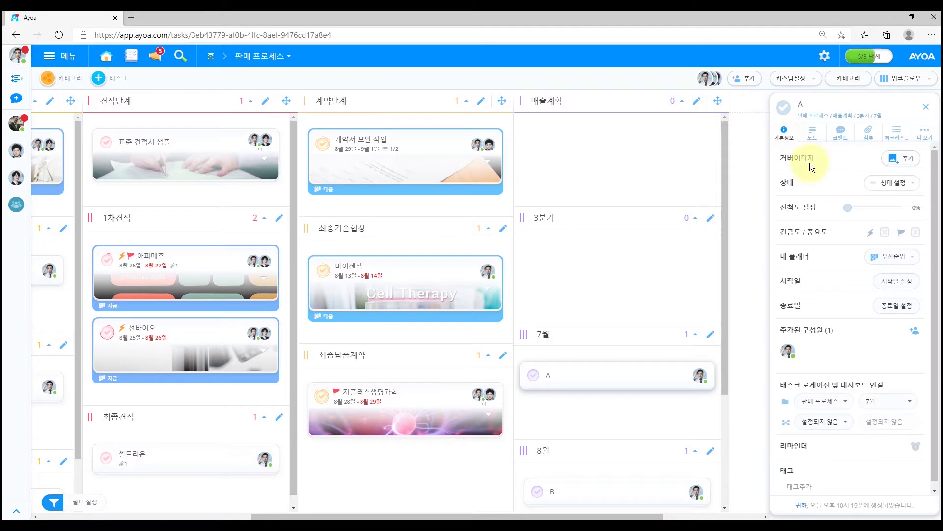
click(900, 183)
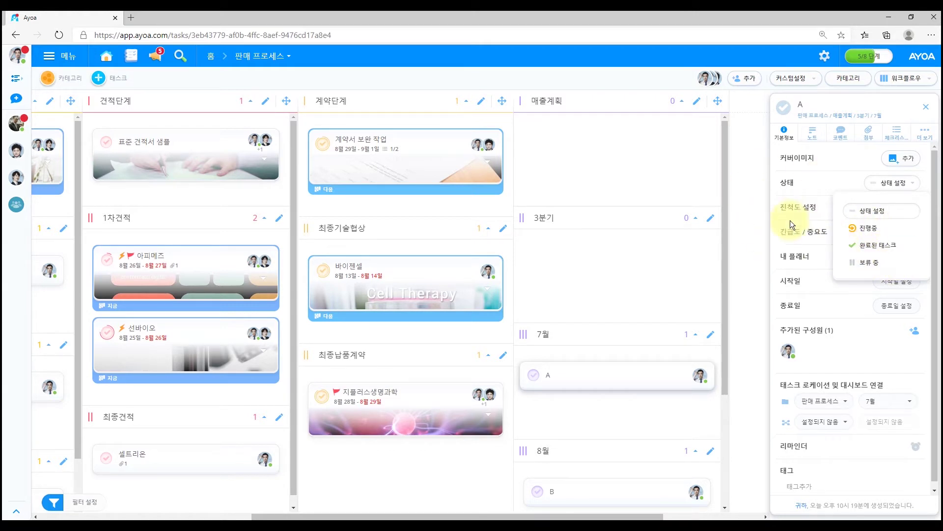
click(744, 247)
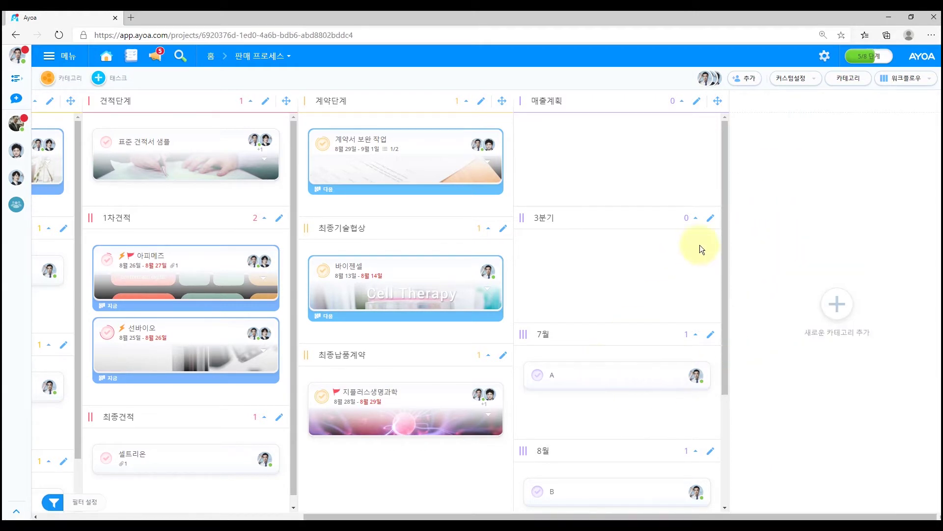
Examine the 3분기 subcategory and the tasks in 7월, 8월 and 9월 under the 매출계획 category
drag(725, 240, 720, 259)
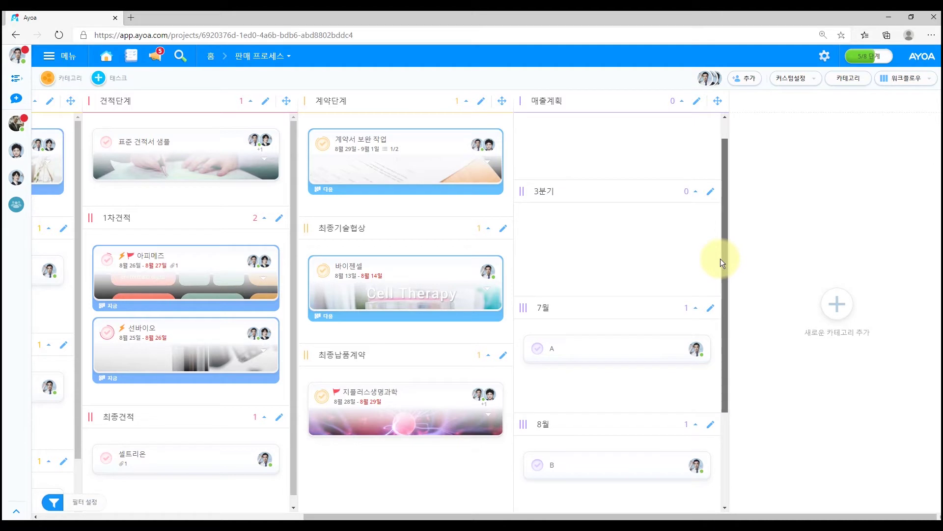
drag(721, 259, 718, 241)
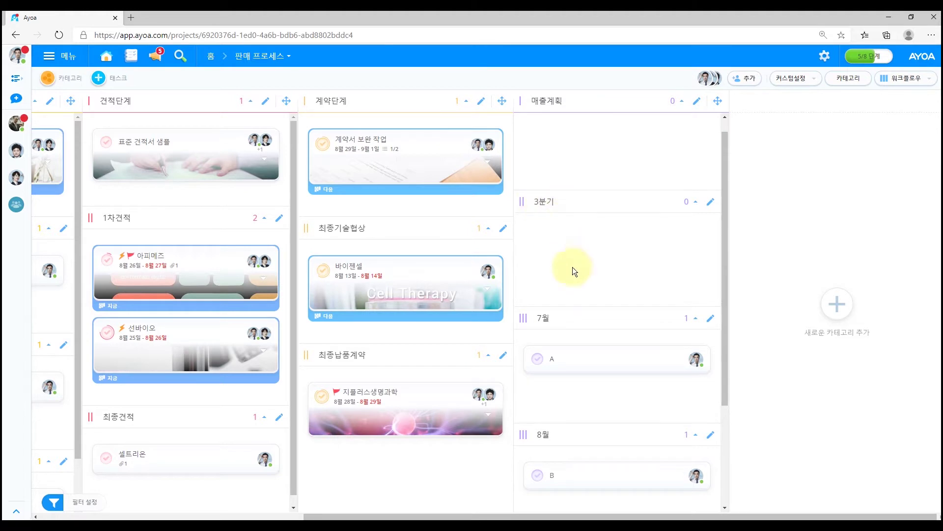
drag(724, 316, 735, 381)
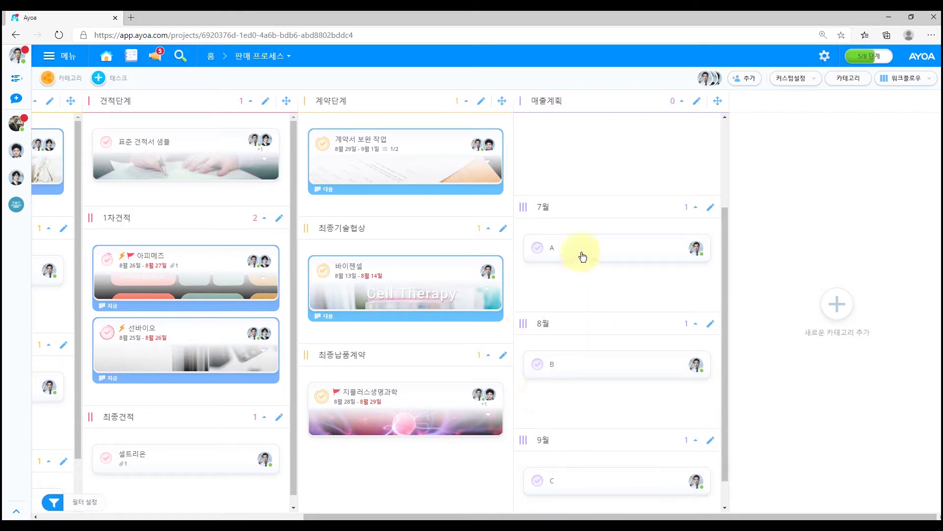
mouse_move(723, 355)
mouse_down()
mouse_move(723, 391)
mouse_move(731, 380)
mouse_move(734, 266)
mouse_move(729, 337)
mouse_up()
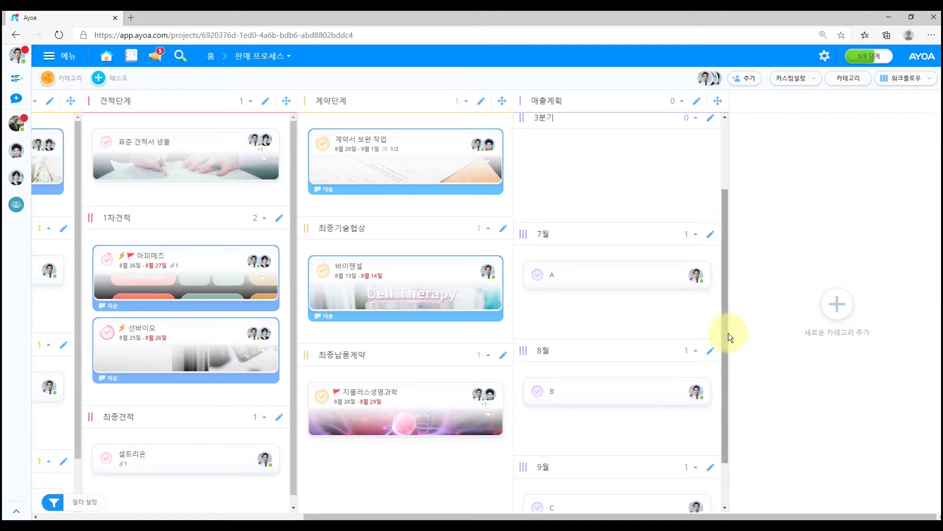
drag(729, 332, 731, 242)
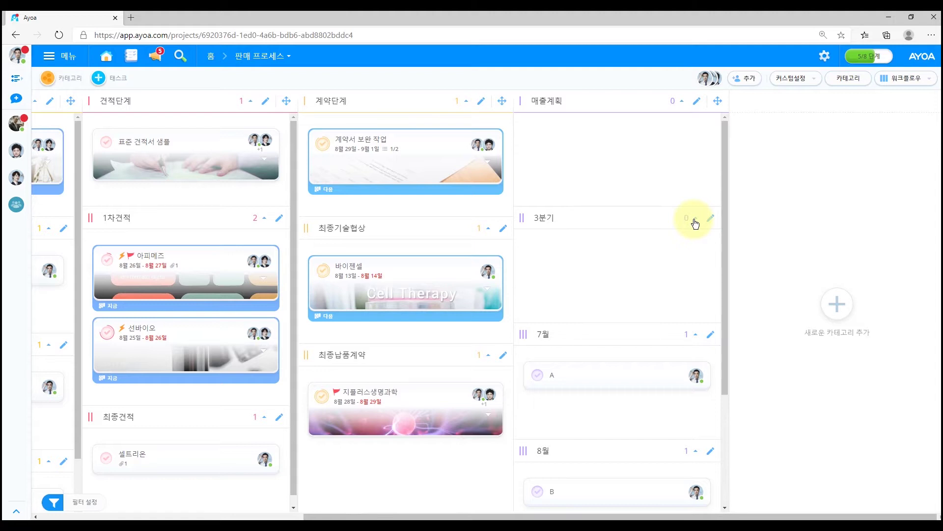
scroll(660, 242, down, 3)
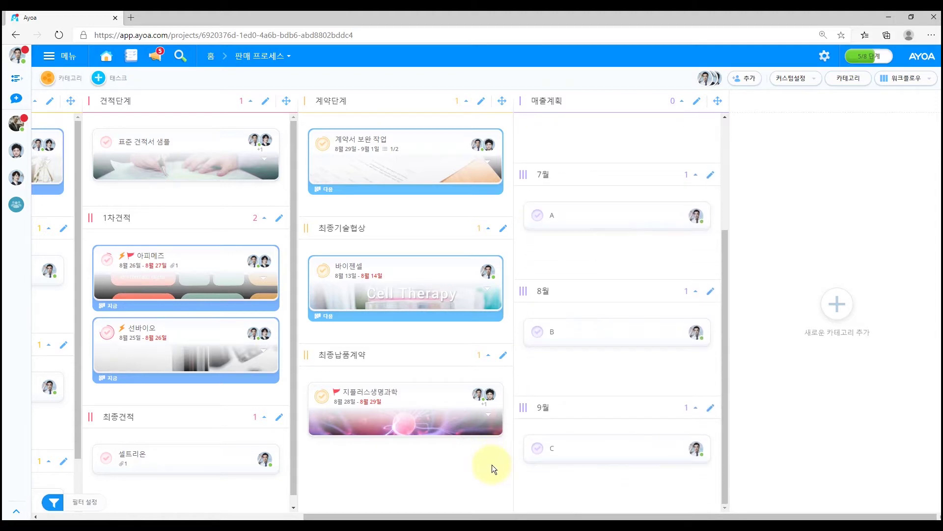
drag(493, 516, 475, 508)
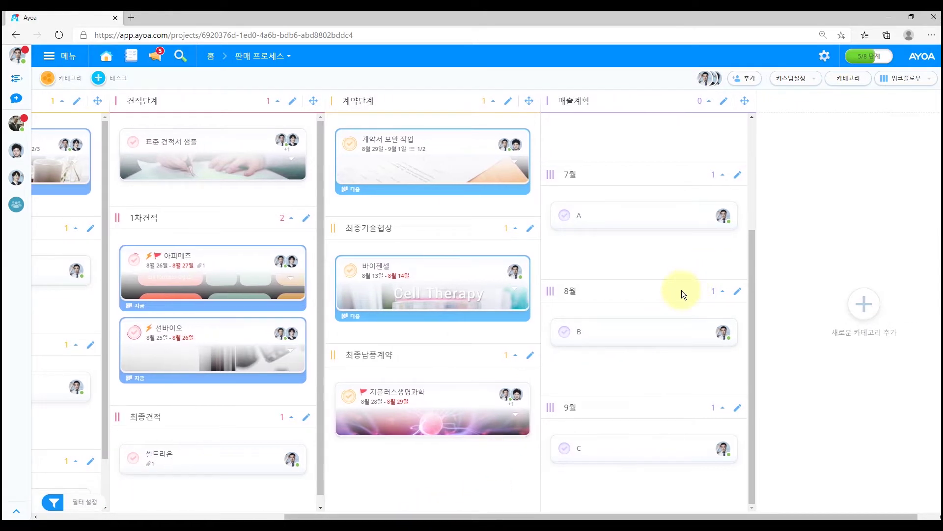
scroll(673, 302, up, 3)
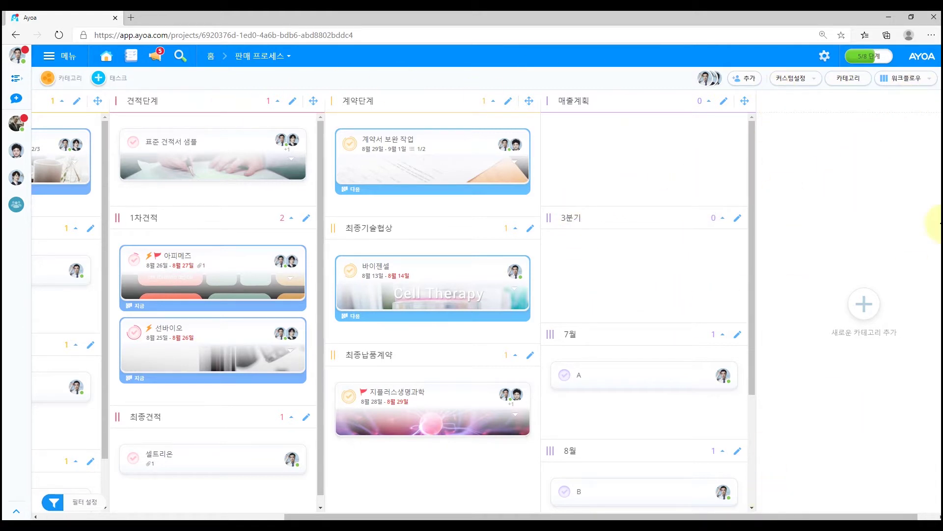
Switch the 판매 프로세스 board from the workflow view to the canvas (캔버스) view
click(928, 78)
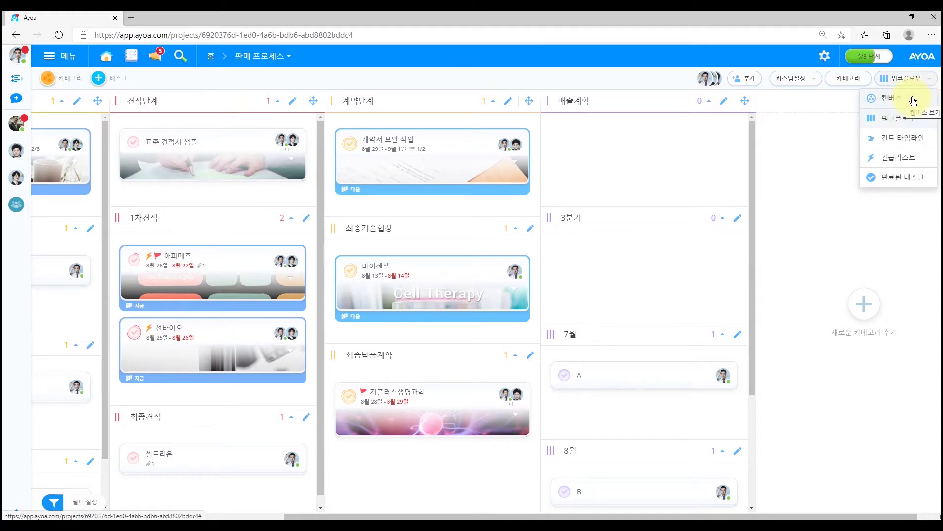
click(912, 100)
mouse_move(649, 329)
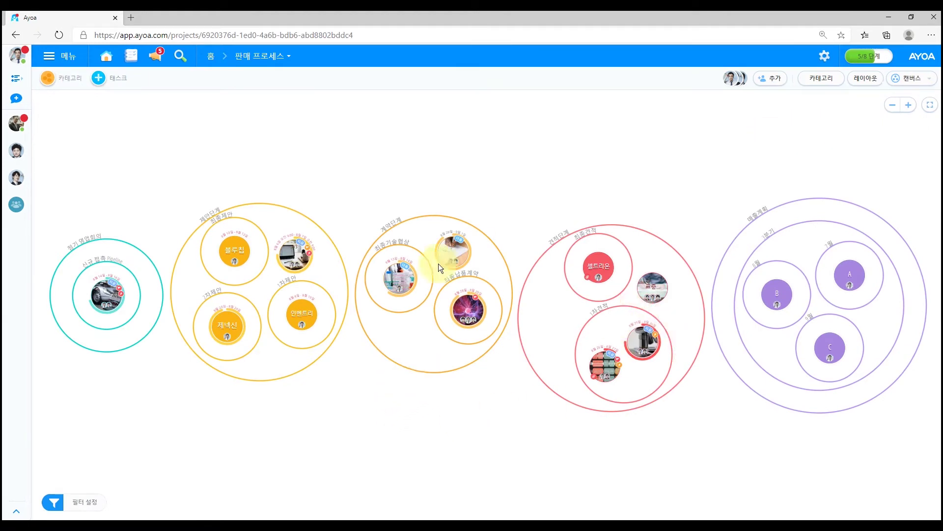
Examine the category circles and their nested subcategories and tasks on the canvas, from 정기 영업회의 across to 매출계획
scroll(197, 331, up, 1)
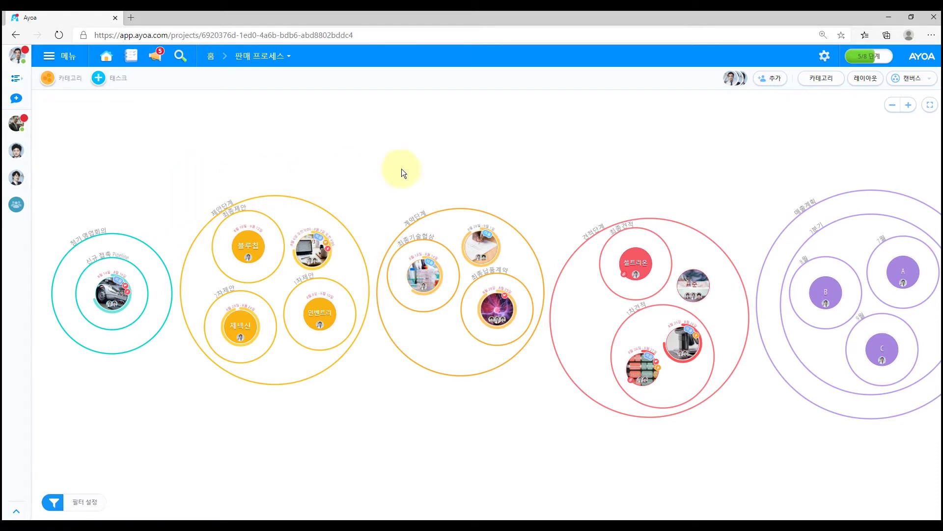
mouse_move(544, 166)
mouse_down()
mouse_move(537, 150)
mouse_move(537, 169)
mouse_up()
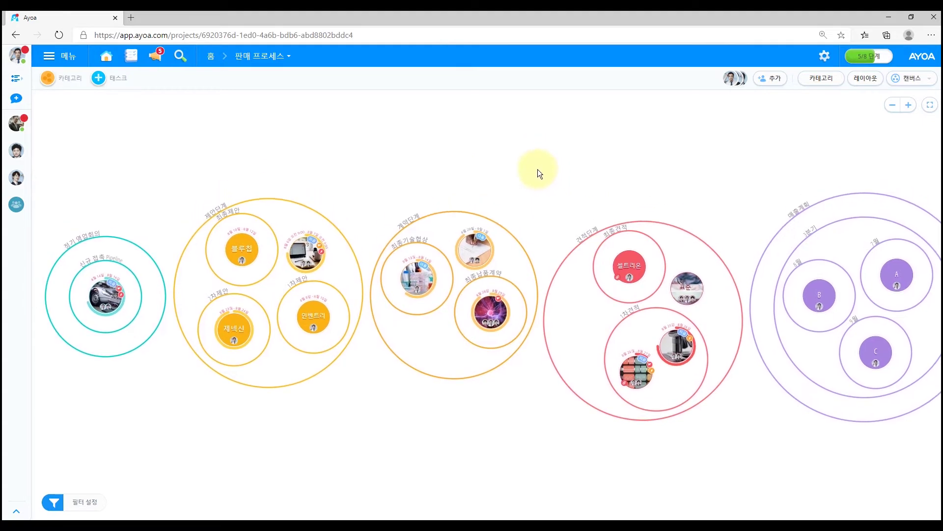
mouse_move(705, 297)
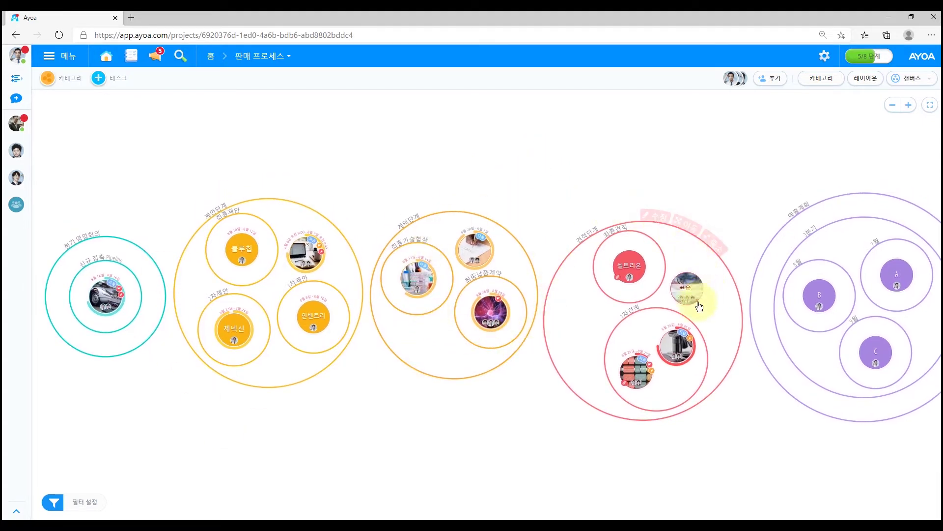
mouse_move(104, 237)
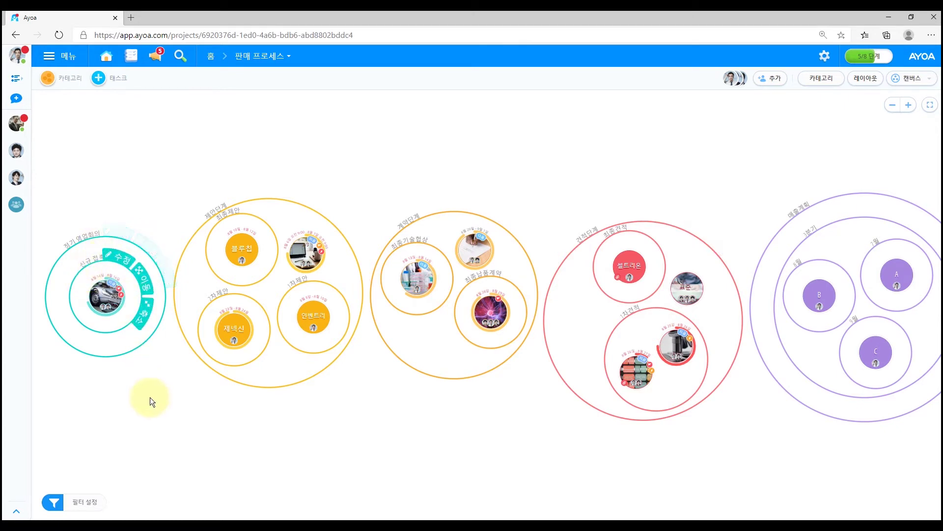
scroll(115, 276, up, 4)
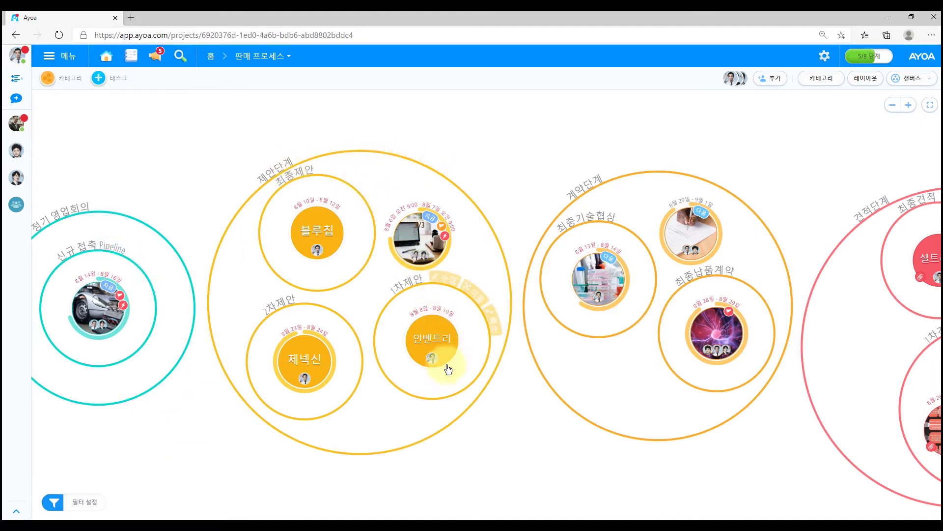
drag(623, 129, 422, 107)
drag(624, 142, 255, 158)
drag(549, 164, 347, 135)
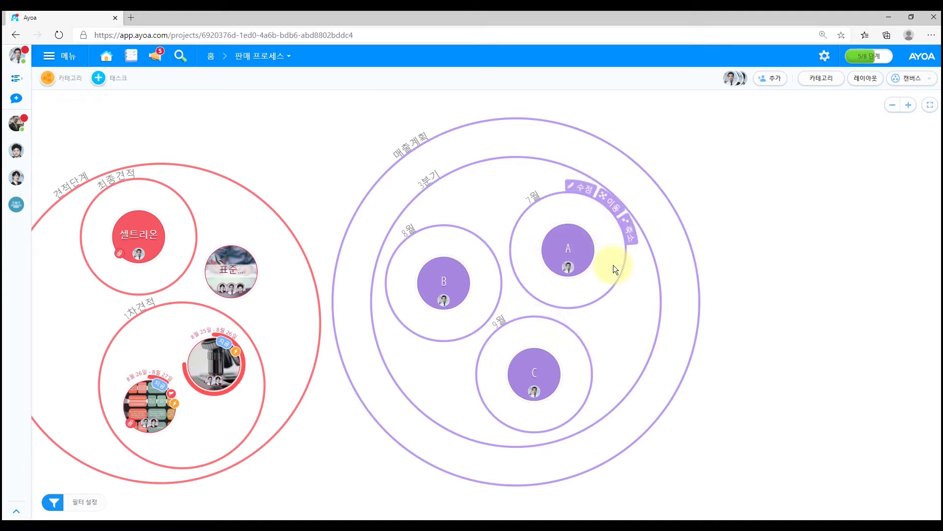
Add a 4분기 subcategory inside the 매출계획 category circle on the canvas
scroll(759, 243, down, 2)
scroll(759, 243, up, 2)
scroll(759, 242, up, 1)
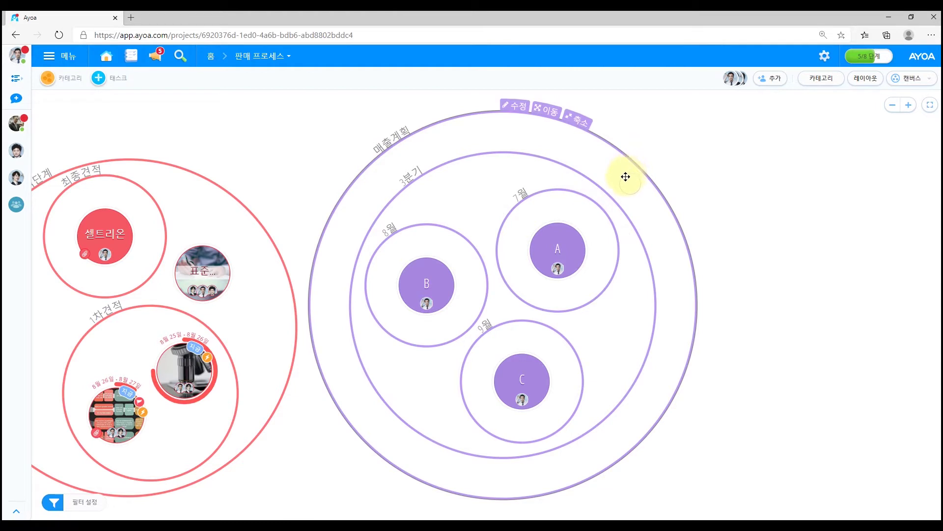
double_click(626, 178)
text(4)
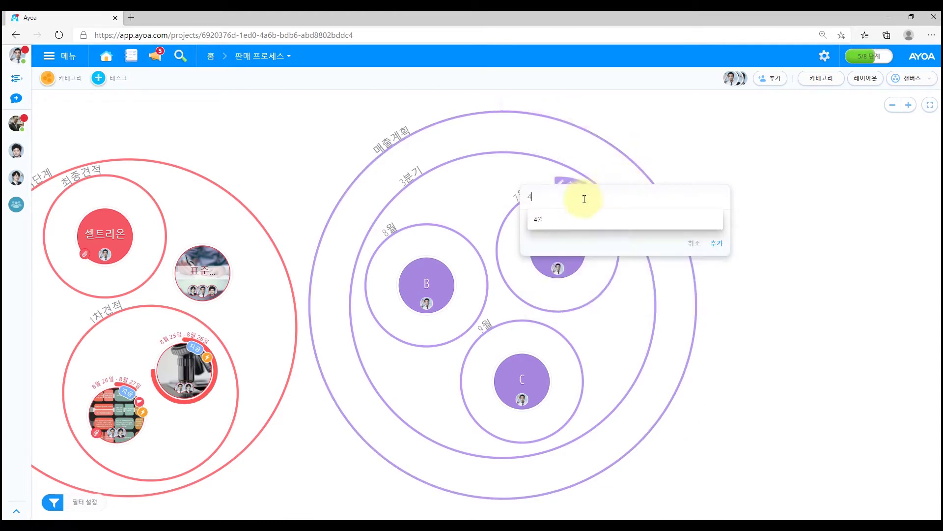
text(분기)
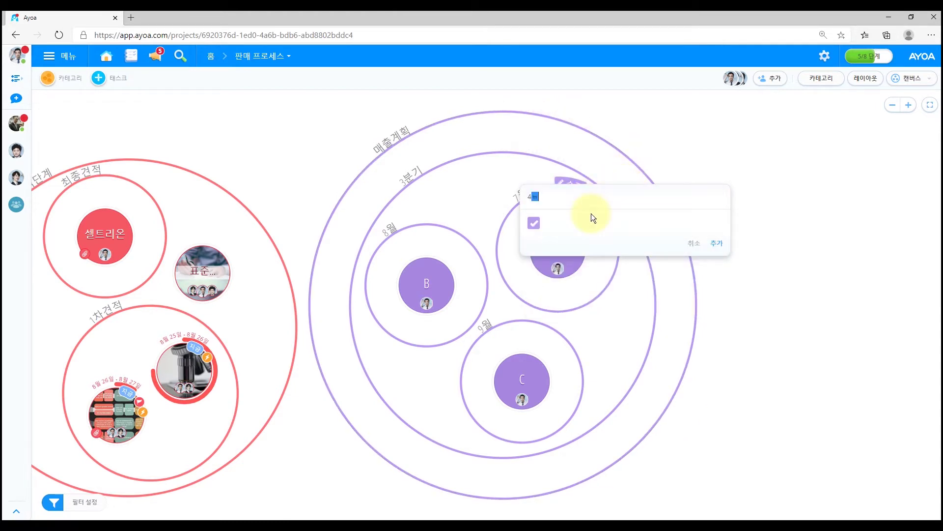
key(Return)
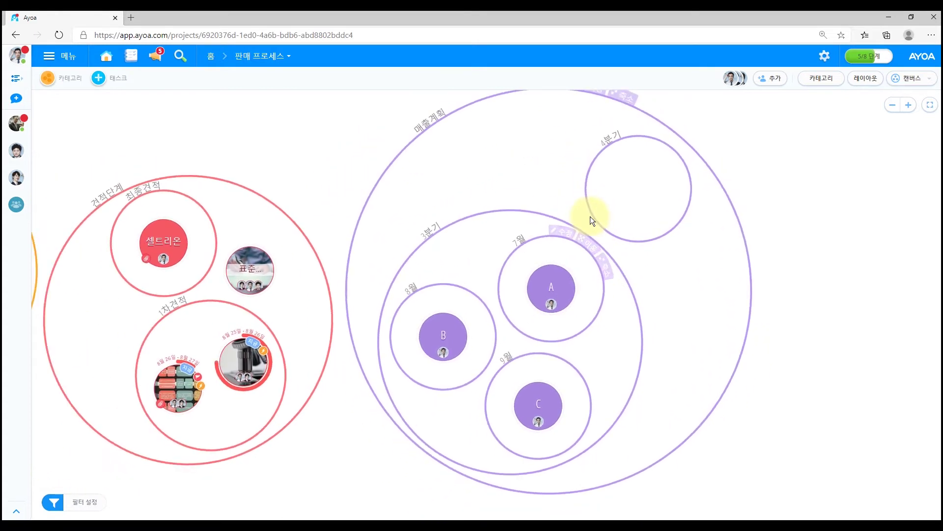
Add a 10월 subcategory inside the 4분기 circle of the 매출계획 category
scroll(692, 216, up, 5)
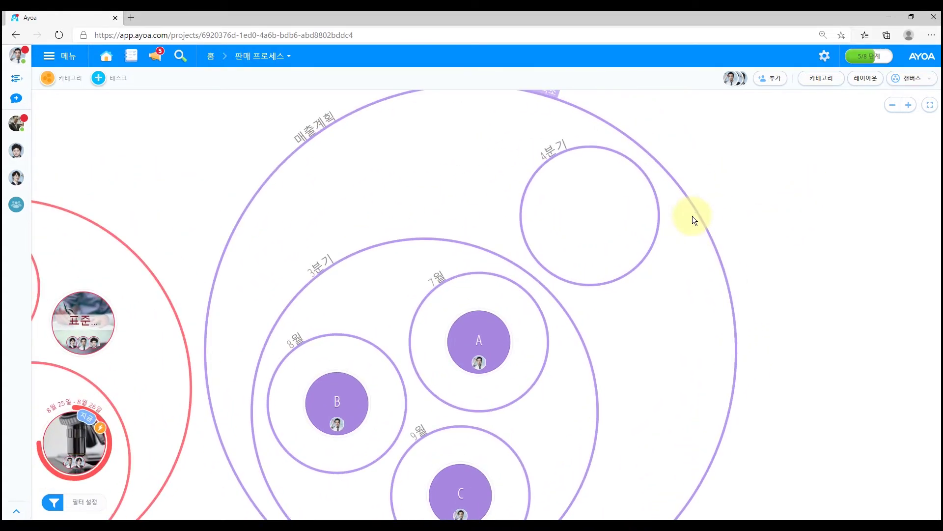
scroll(681, 222, down, 5)
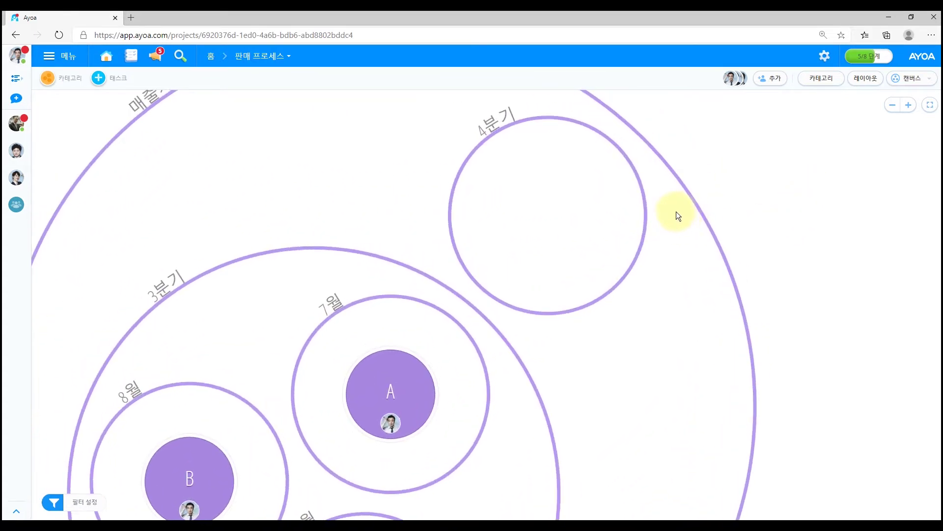
scroll(678, 216, down, 2)
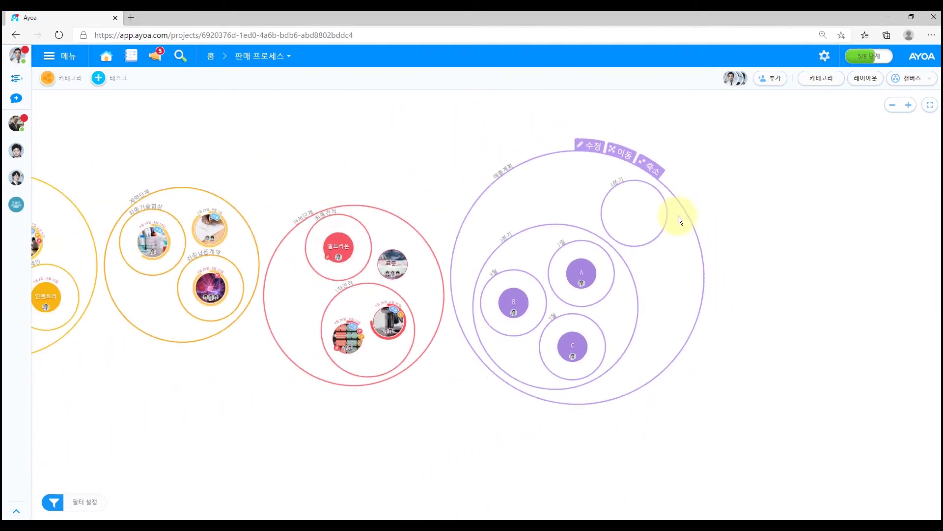
scroll(679, 214, up, 3)
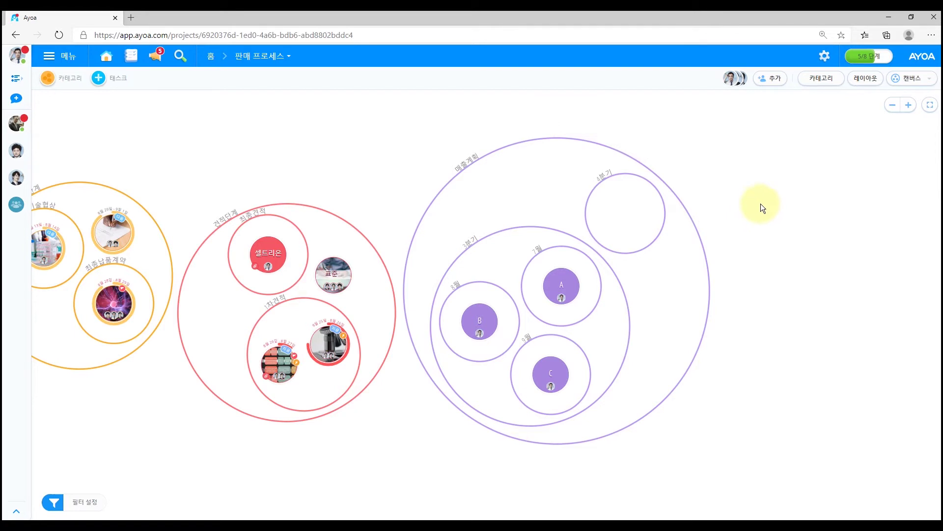
drag(760, 203, 808, 229)
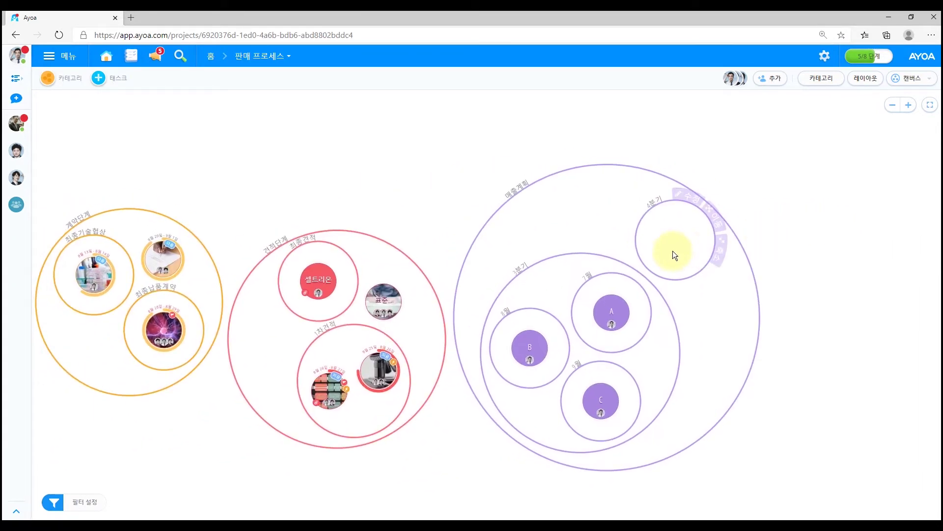
scroll(680, 243, up, 2)
scroll(681, 242, up, 3)
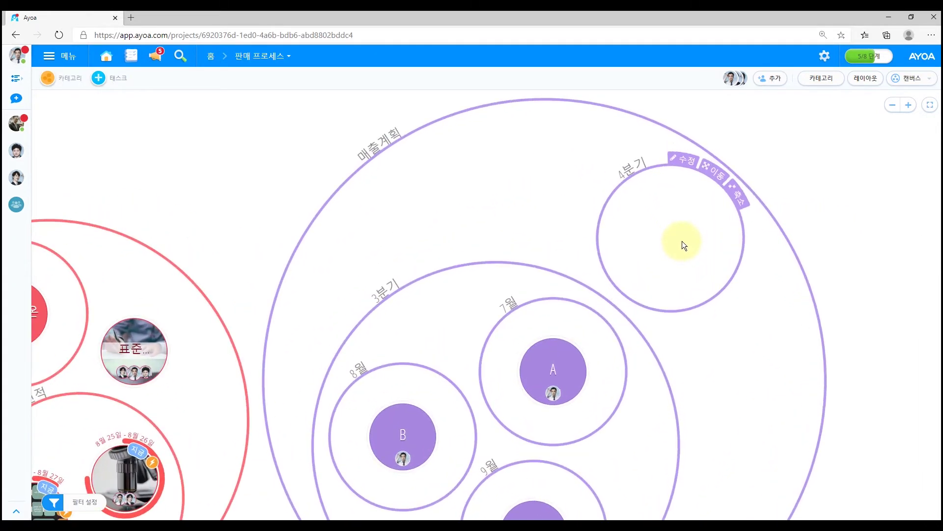
drag(872, 243, 802, 236)
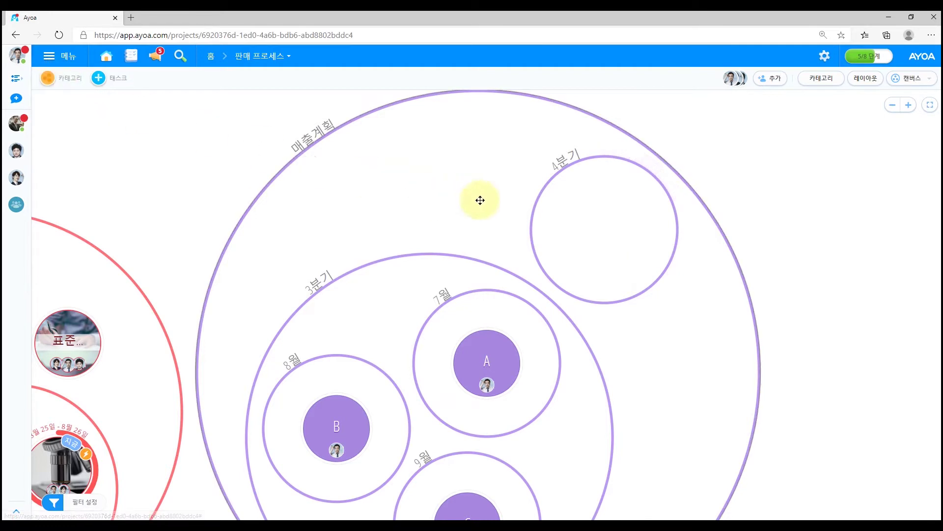
double_click(522, 228)
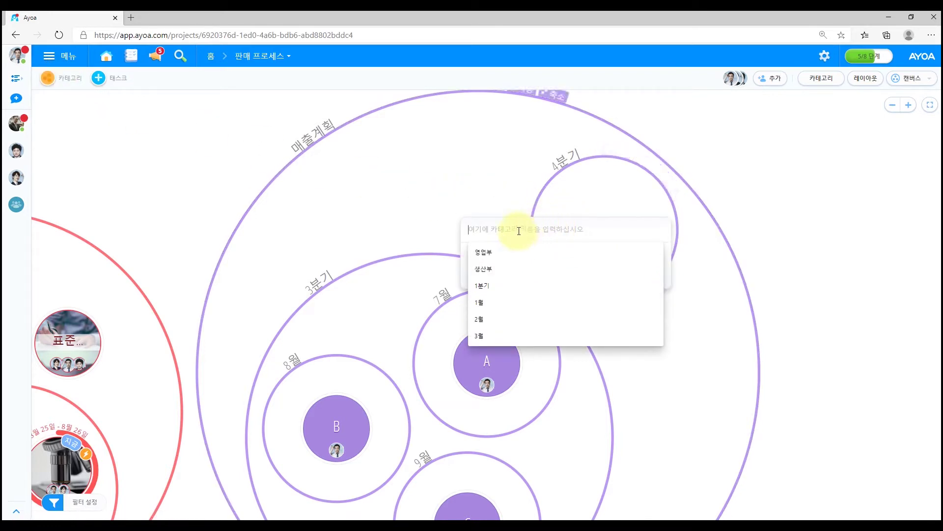
text(10월)
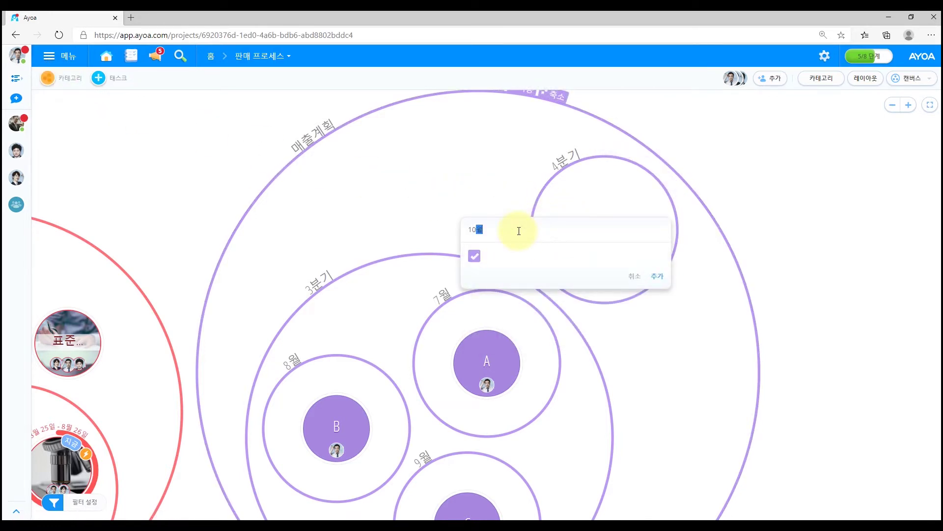
key(Return)
Add 11월 and 12월 subcategories inside the 4분기 circle beside 10월
drag(52, 82, 558, 244)
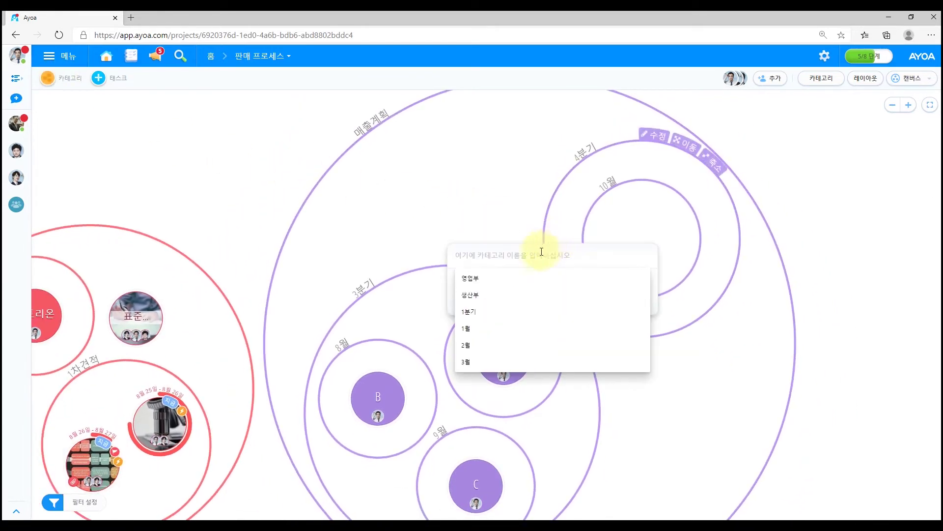
text(11월)
key(Return)
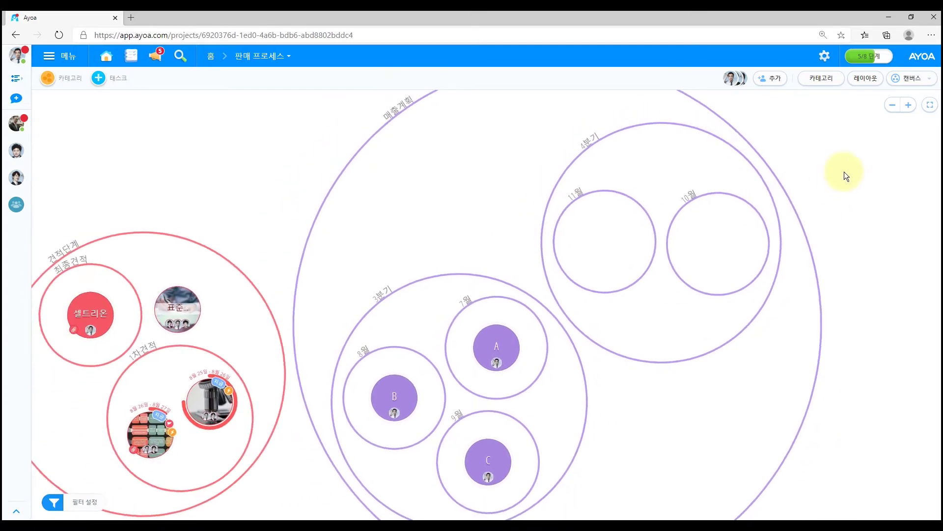
drag(844, 172, 784, 197)
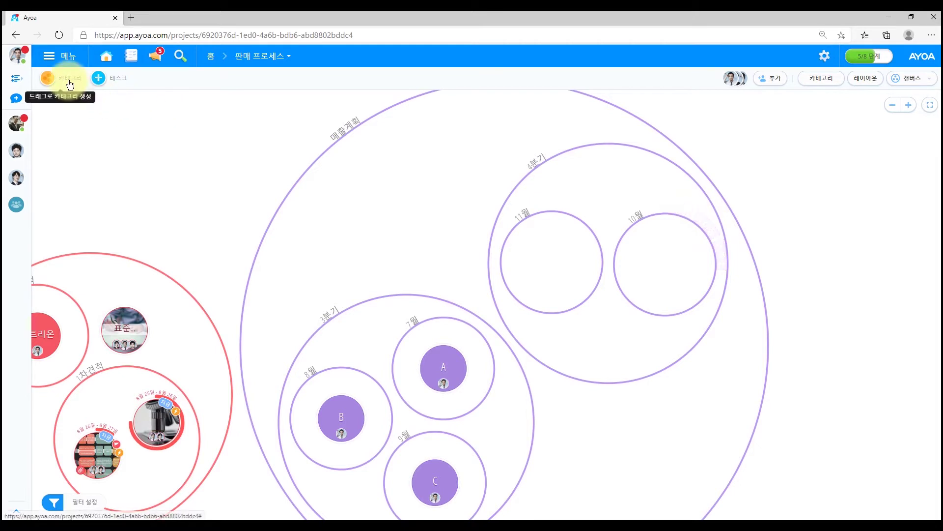
mouse_move(603, 182)
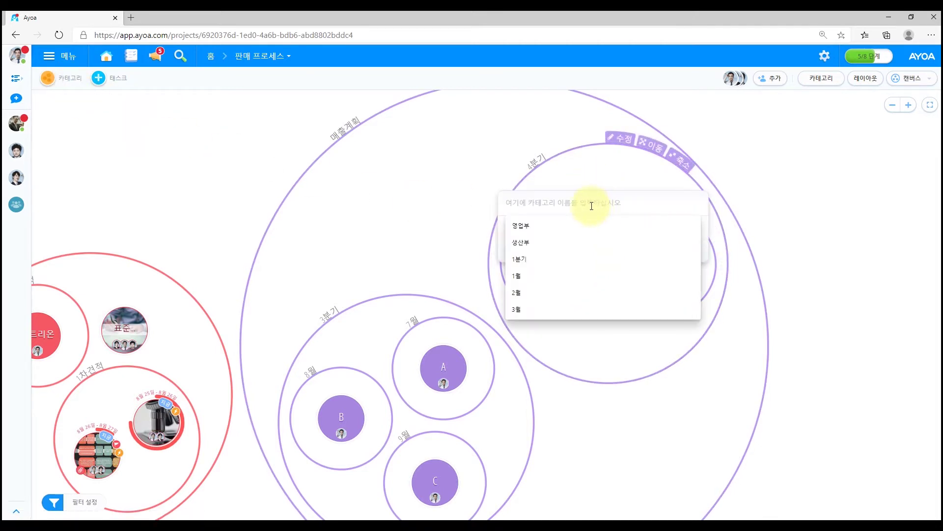
text(12월)
key(Return)
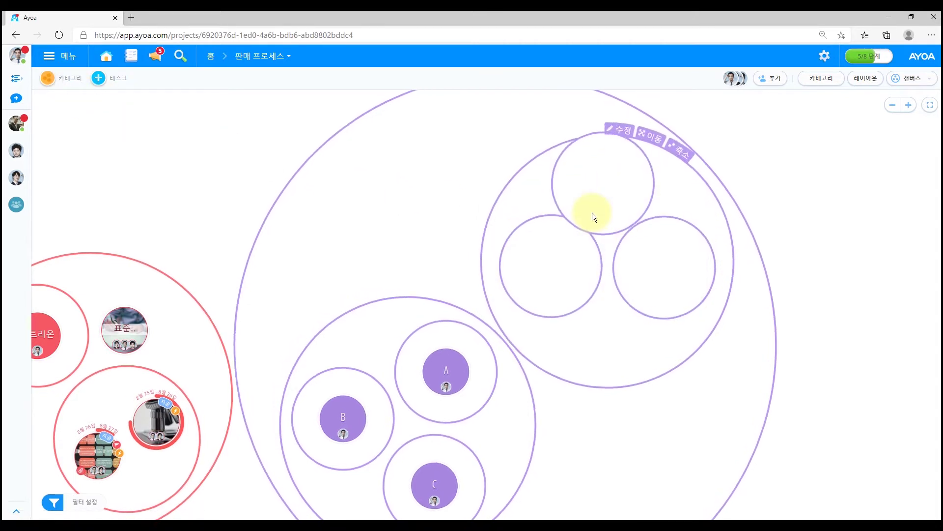
Add a task named D inside the 10월 subcategory of 4분기
click(526, 279)
drag(98, 78, 659, 294)
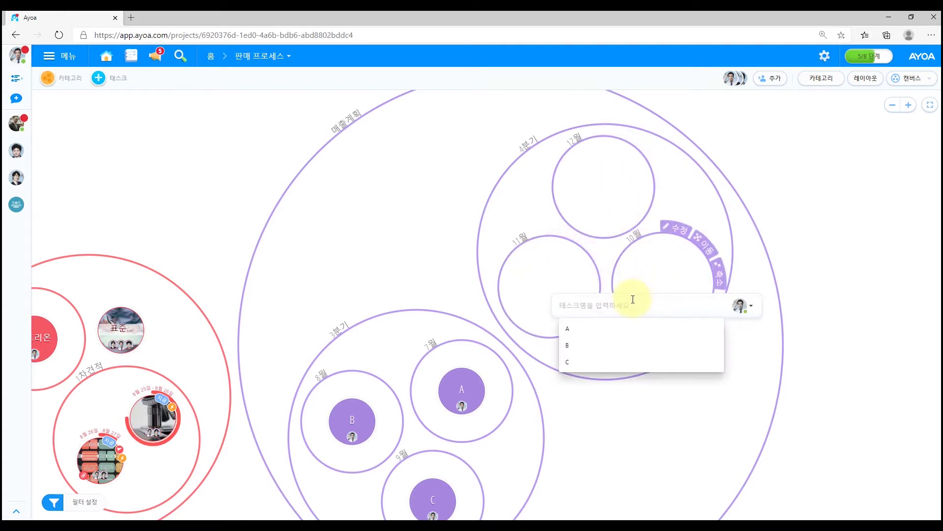
text(D)
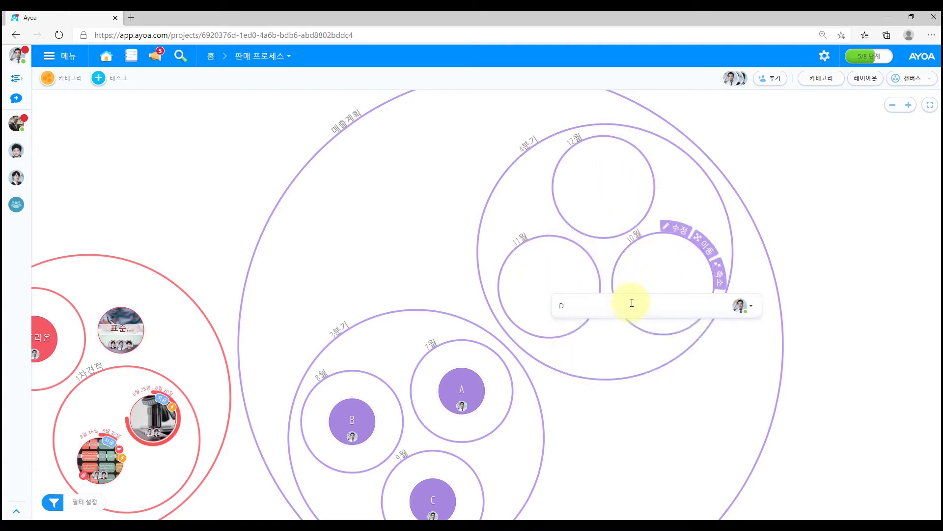
key(Return)
Add a task named E inside the 11월 subcategory and a task named F inside 12월
drag(118, 85, 540, 290)
text(E)
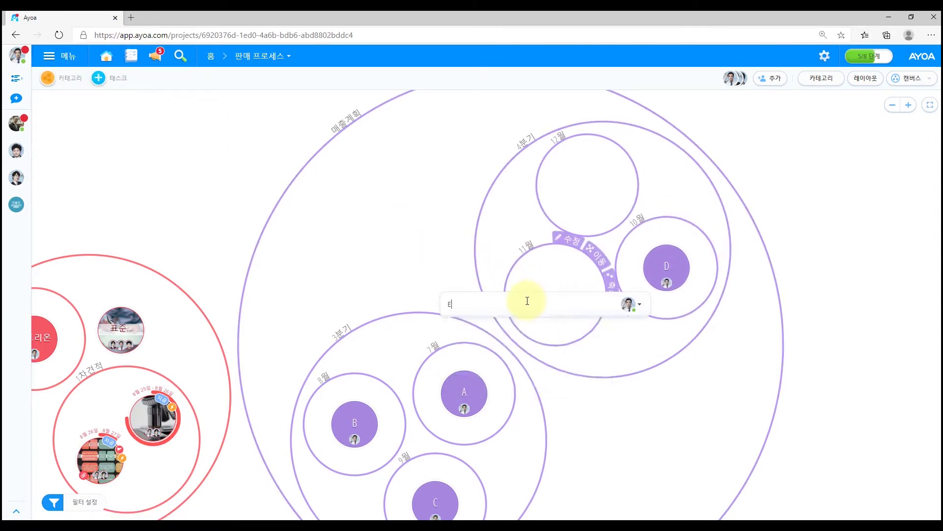
key(Return)
drag(116, 79, 570, 236)
text(F)
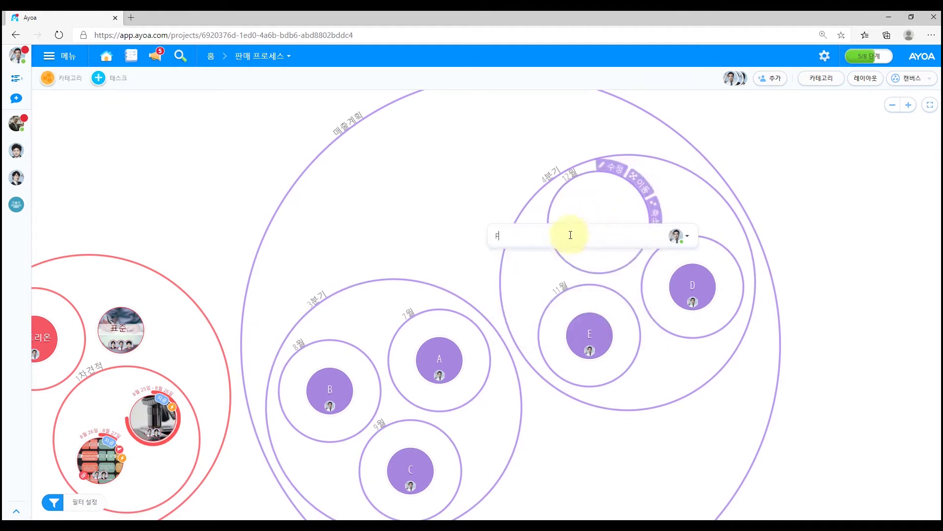
key(Return)
Switch the 판매 프로세스 board from the canvas view to the workflow (워크플로우) view
scroll(576, 256, down, 5)
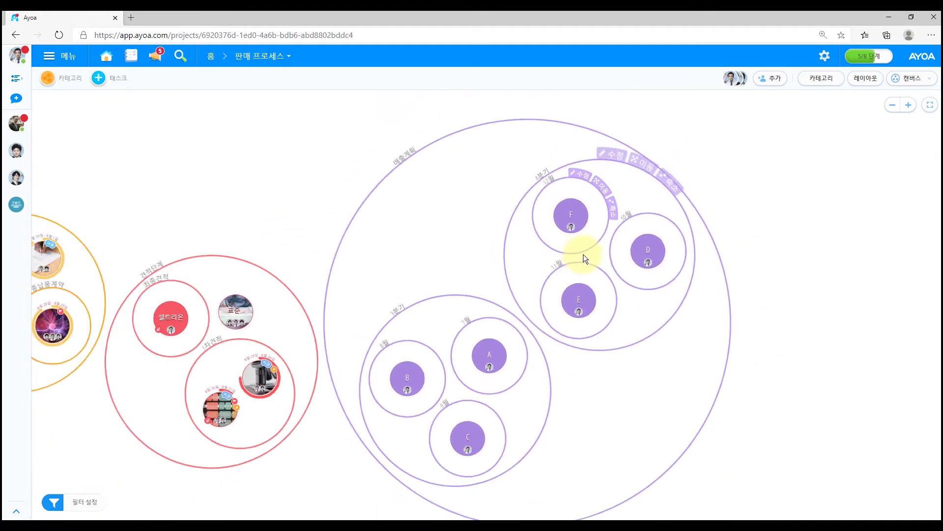
scroll(580, 259, up, 5)
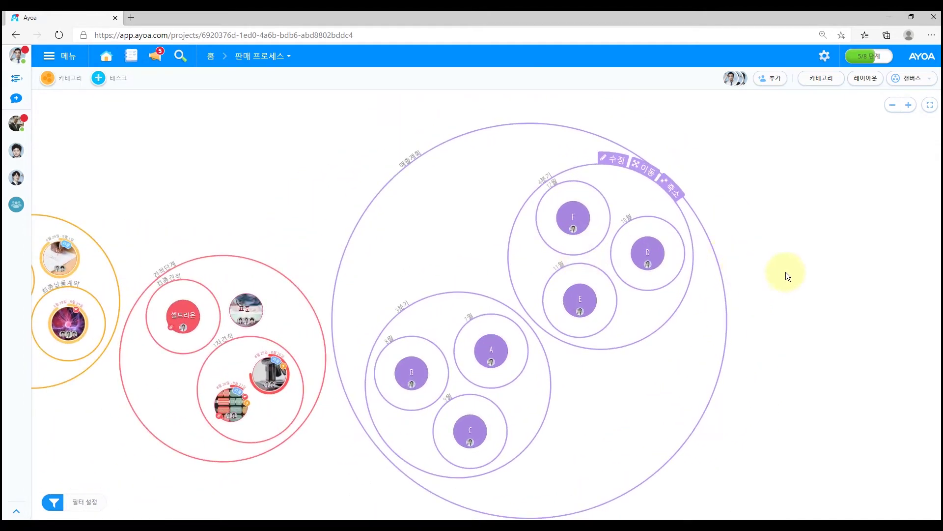
drag(785, 272, 755, 265)
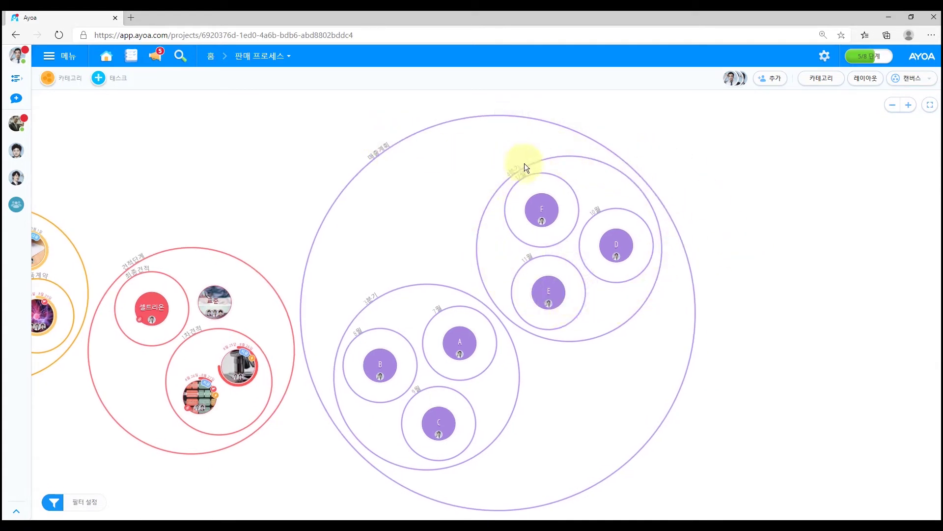
click(933, 82)
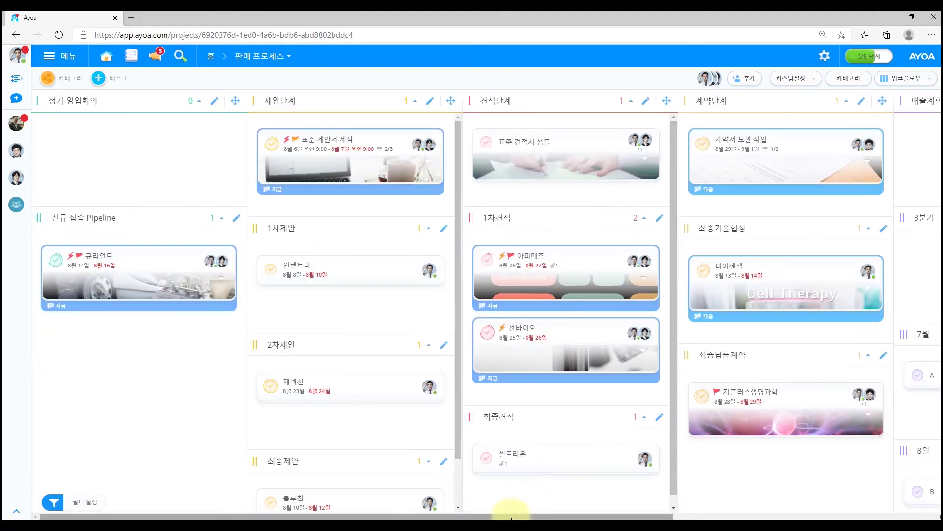
Review the 3분기 and 4분기 months under 매출계획 and open the details of task F in 12월
scroll(692, 261, down, 7)
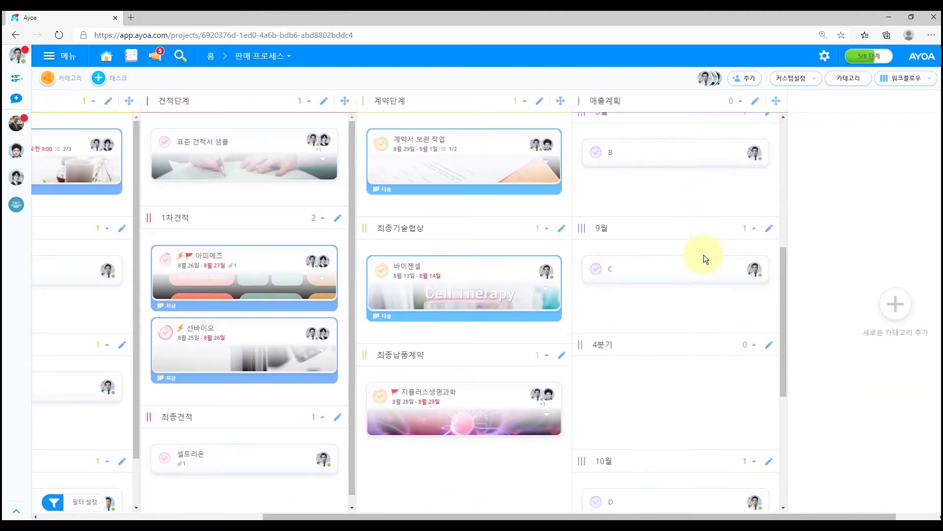
drag(783, 305, 790, 199)
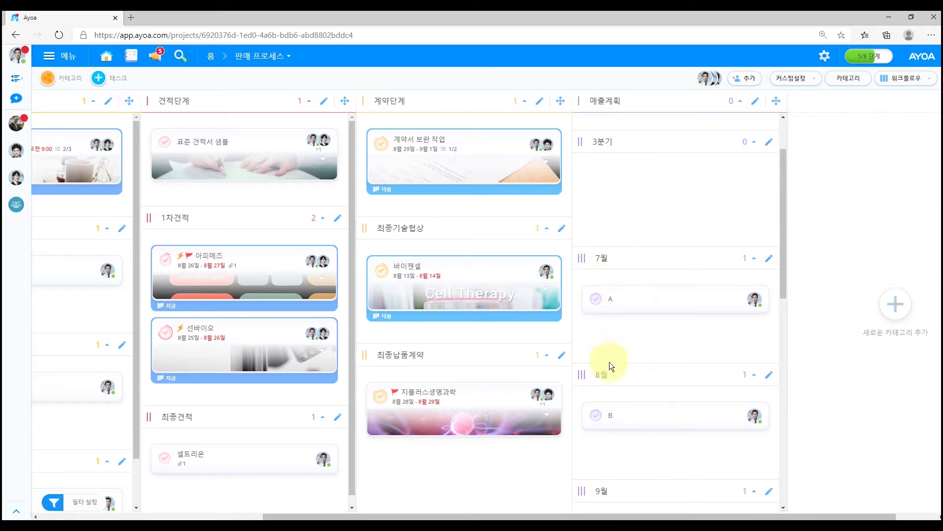
drag(784, 267, 773, 402)
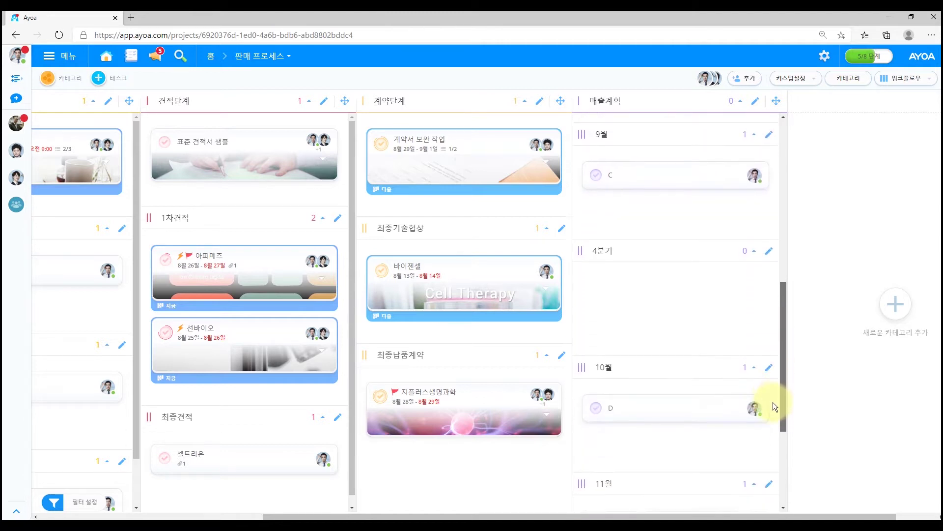
drag(784, 364, 783, 428)
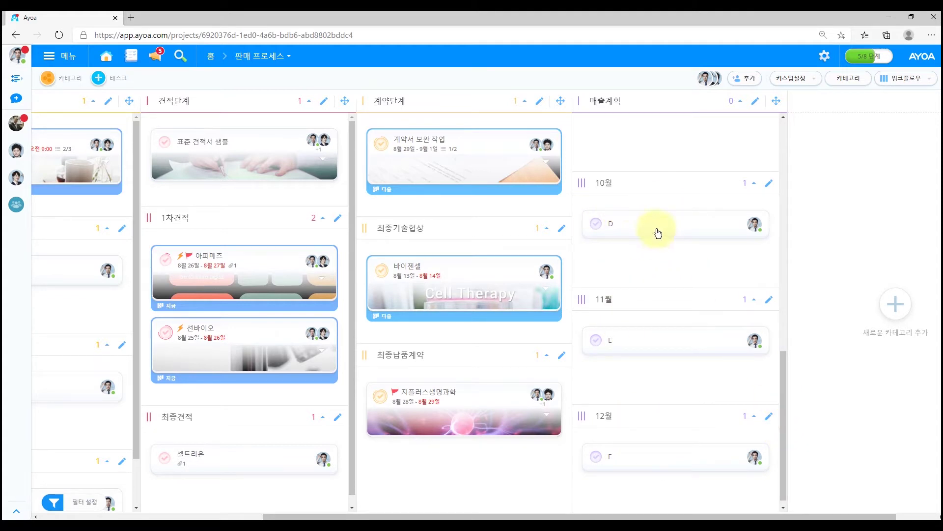
click(697, 459)
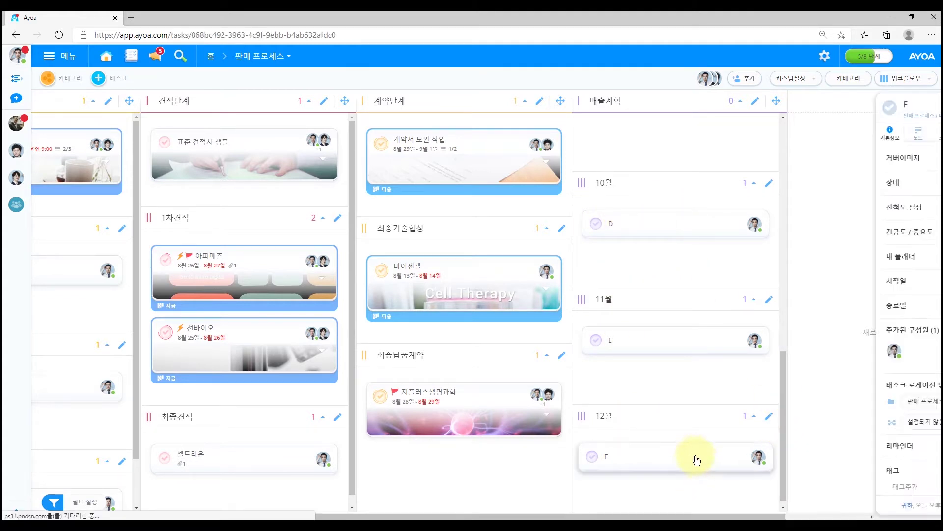
drag(624, 516, 671, 518)
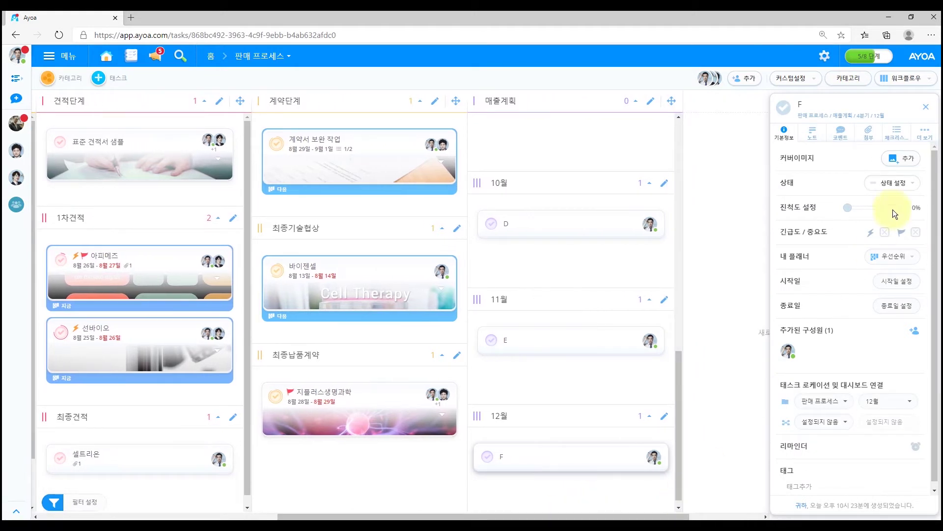
Upload the 반도체 업체 picture from 시연관련 > 시연팀프로세스 > 6_file 첨부 as the cover image source for task F
click(913, 166)
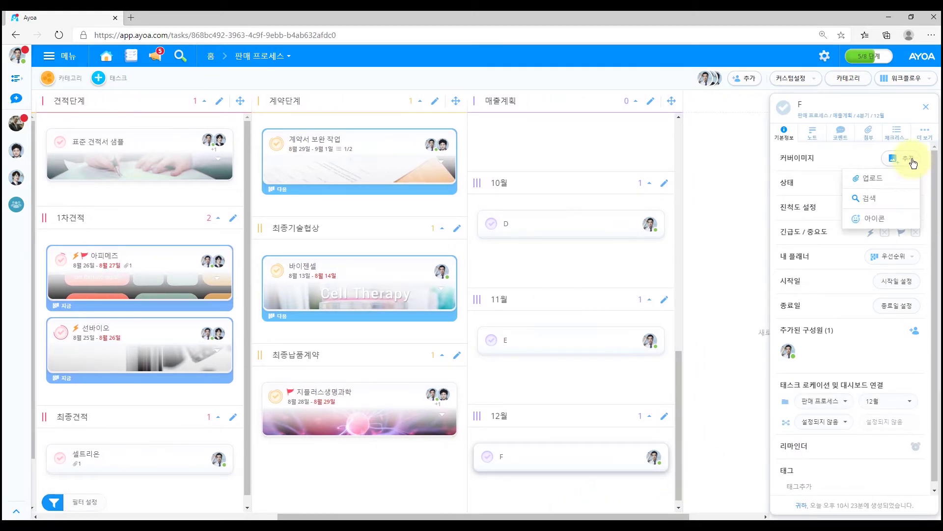
click(869, 179)
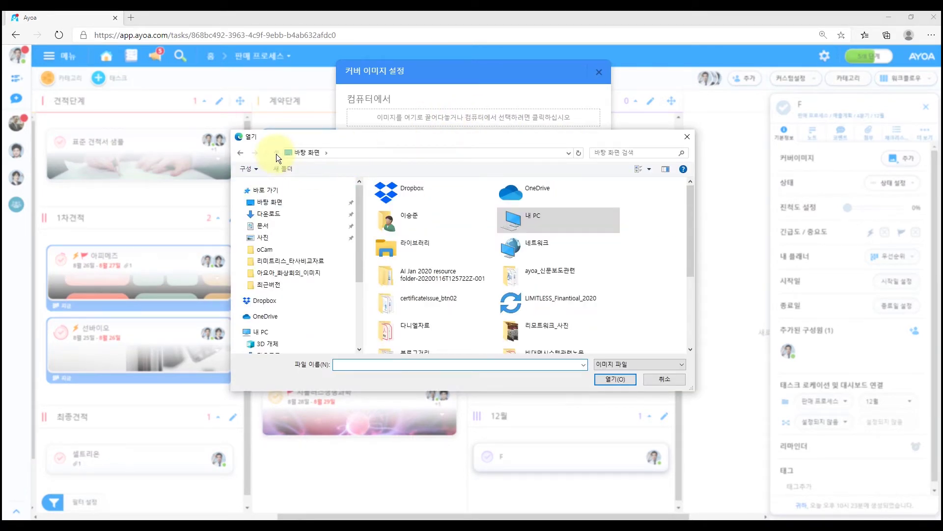
scroll(394, 281, down, 5)
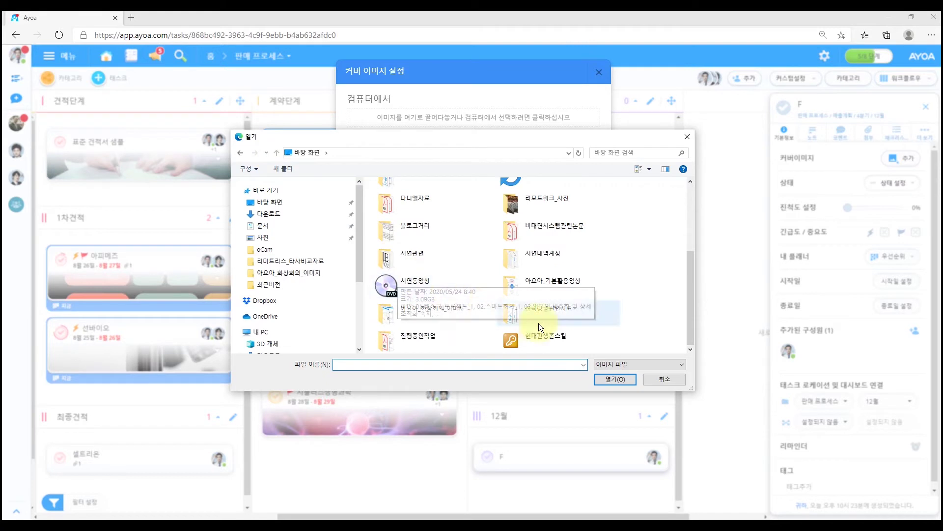
double_click(404, 254)
double_click(412, 218)
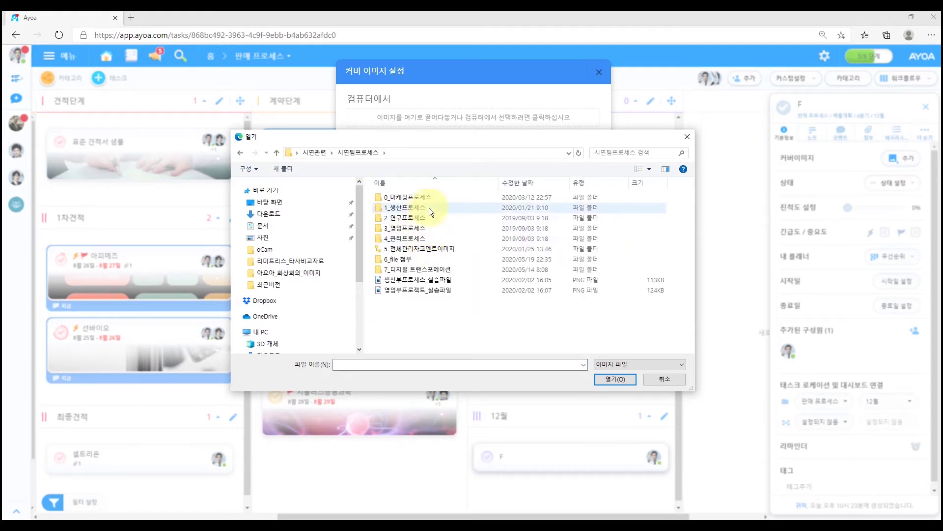
double_click(402, 260)
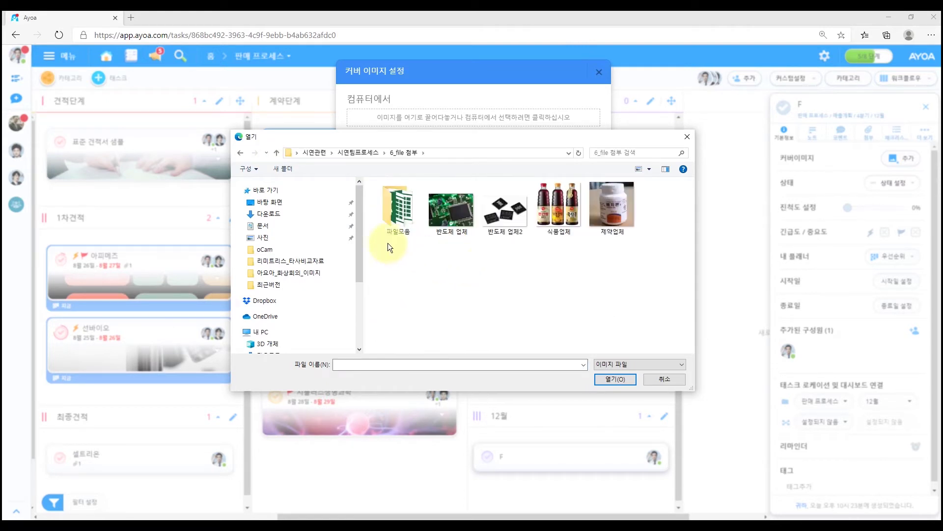
click(458, 218)
click(607, 377)
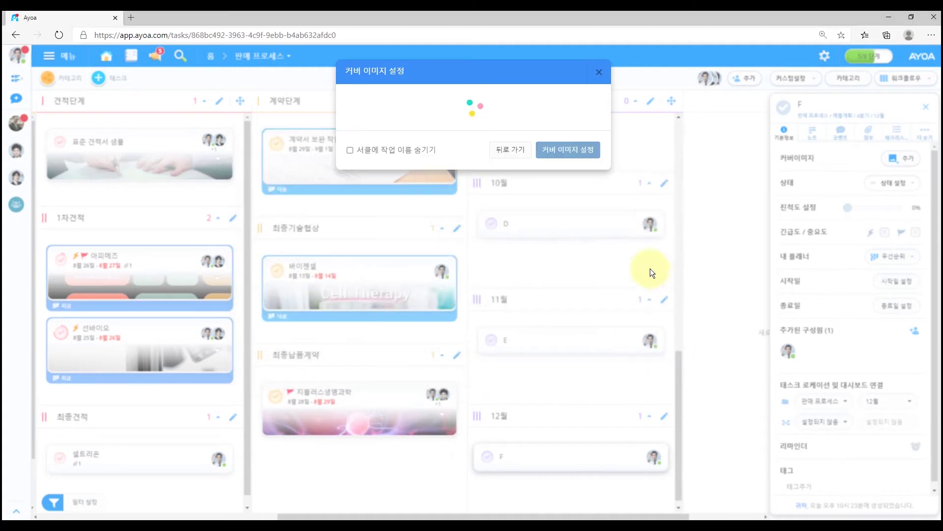
Adjust the crop area around the chip, set the picture as task F's cover image and close the task details
drag(515, 219, 544, 234)
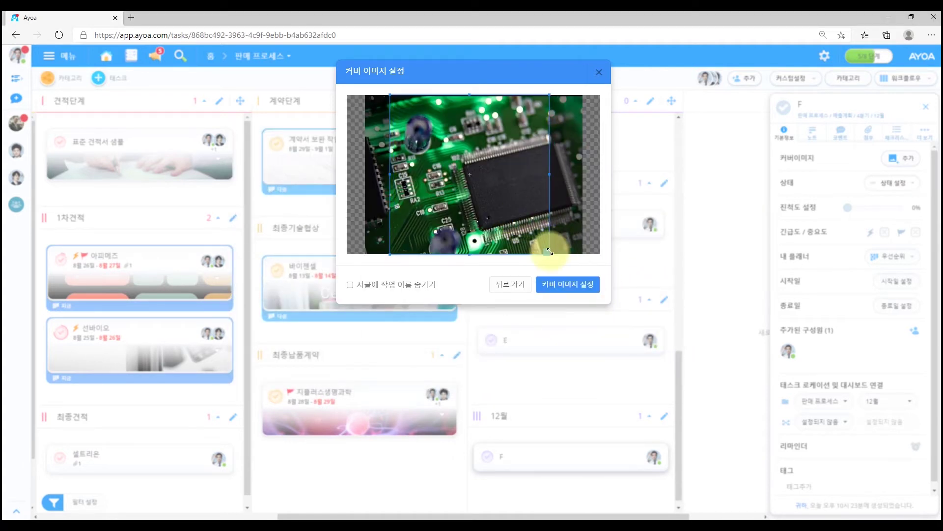
drag(508, 193, 536, 202)
click(568, 284)
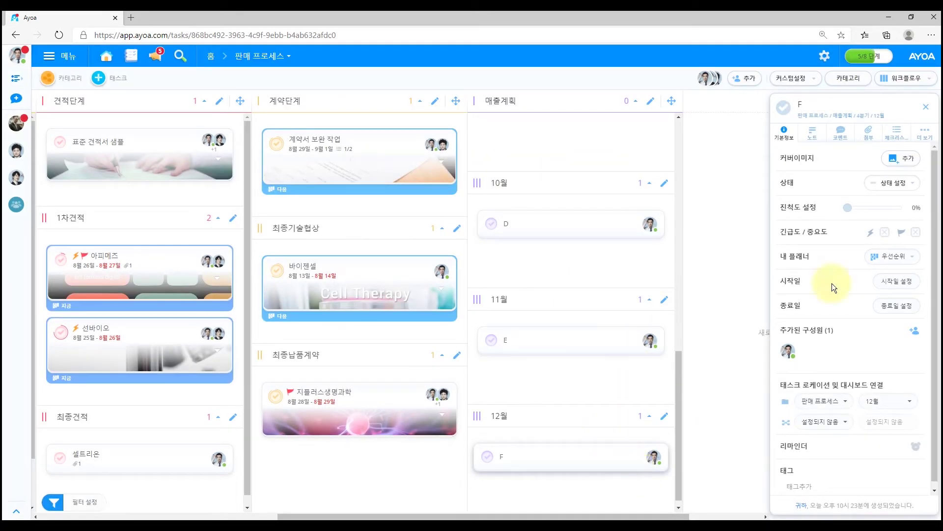
click(927, 109)
scroll(686, 469, down, 2)
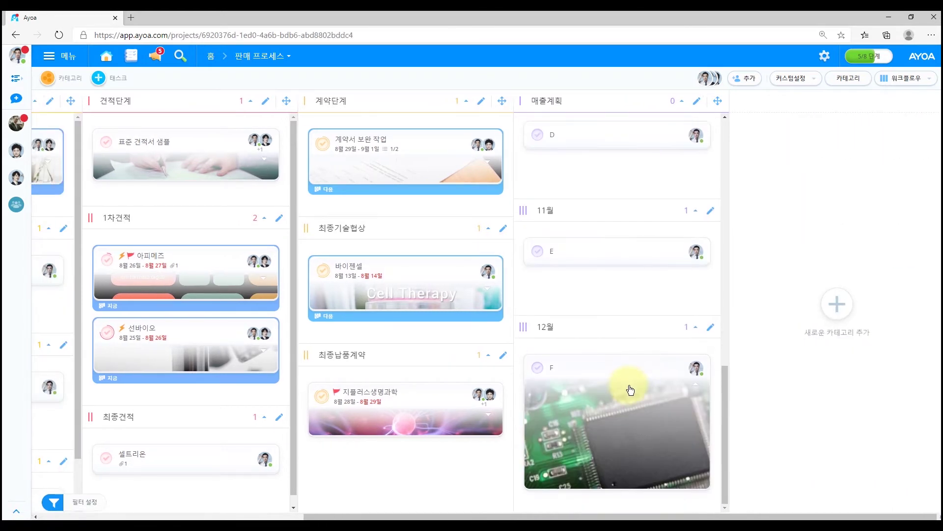
Switch the 판매 프로세스 board from the workflow view back to the canvas (캔버스) view, with 매출계획 in view
click(920, 79)
click(906, 101)
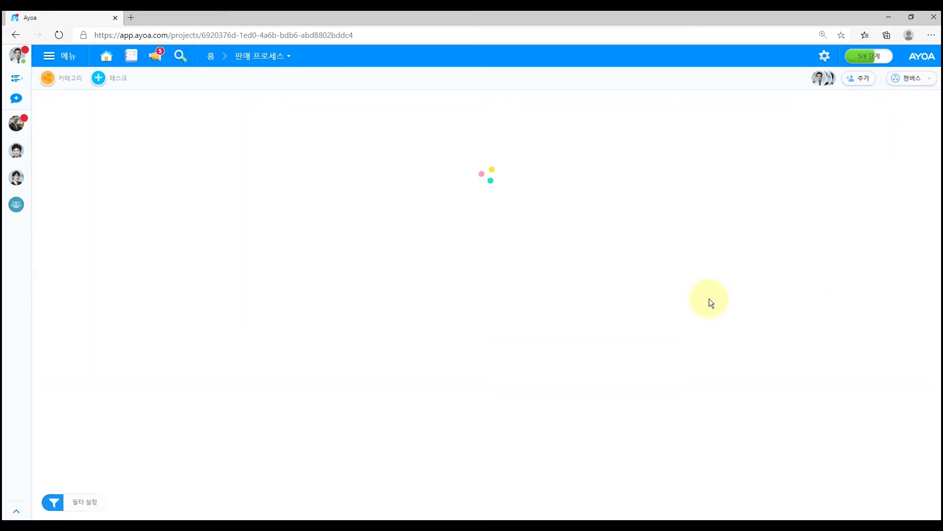
scroll(816, 215, up, 3)
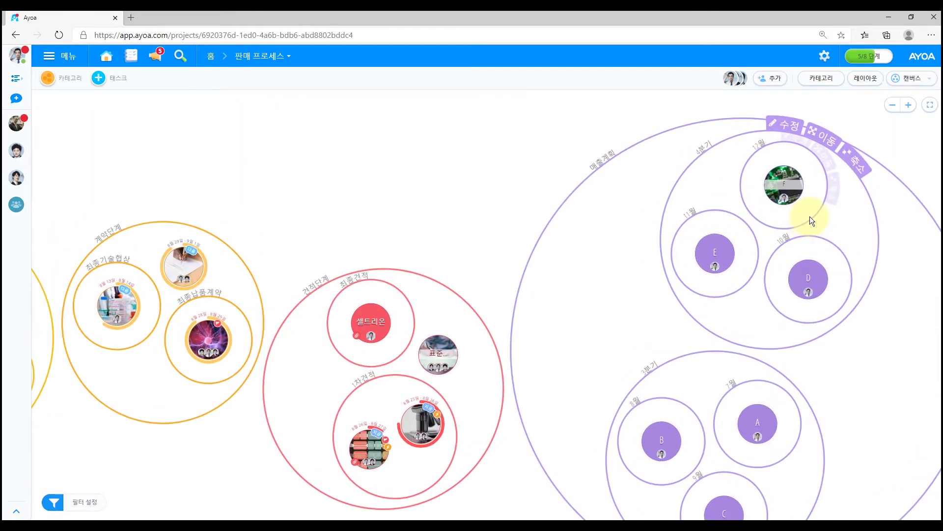
drag(614, 208, 368, 237)
Edit task F's cover image so its text (텍스트) is not shown, and close the task details
click(554, 211)
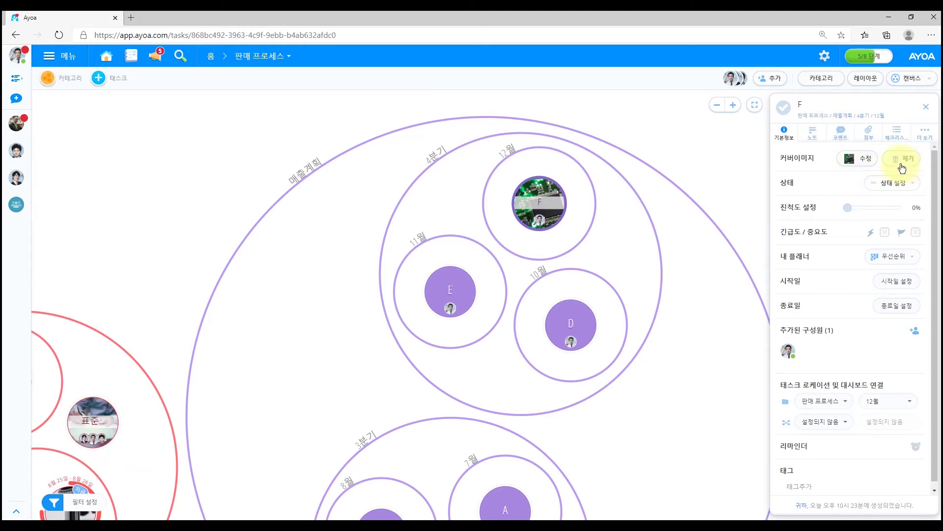
mouse_move(552, 200)
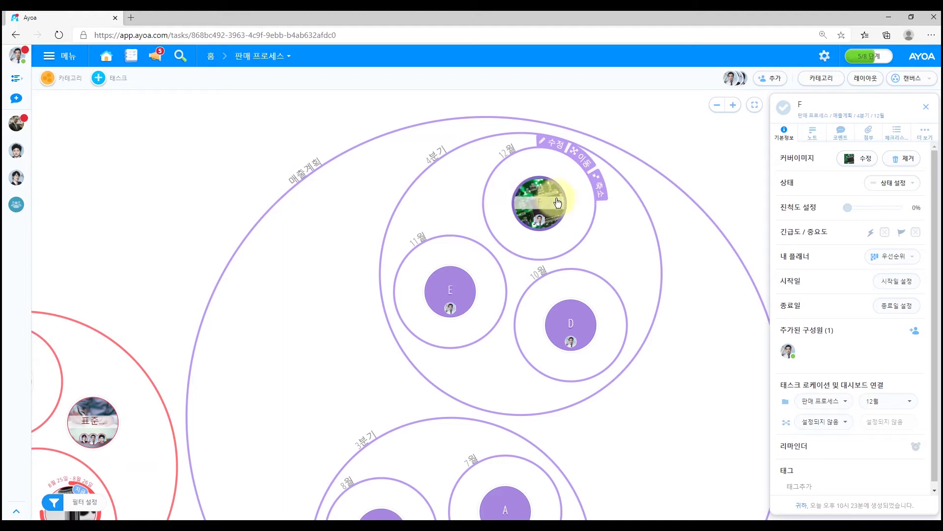
click(871, 161)
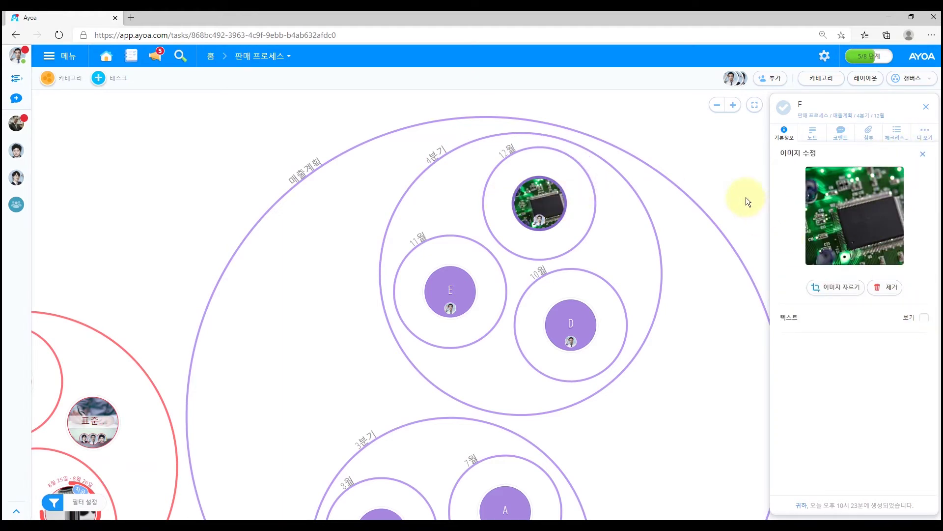
click(745, 198)
scroll(712, 207, up, 5)
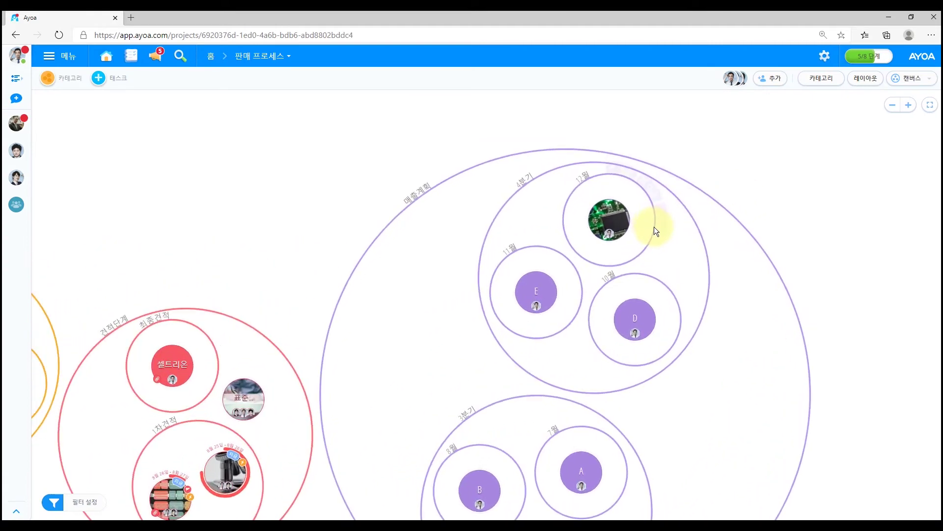
scroll(653, 226, up, 2)
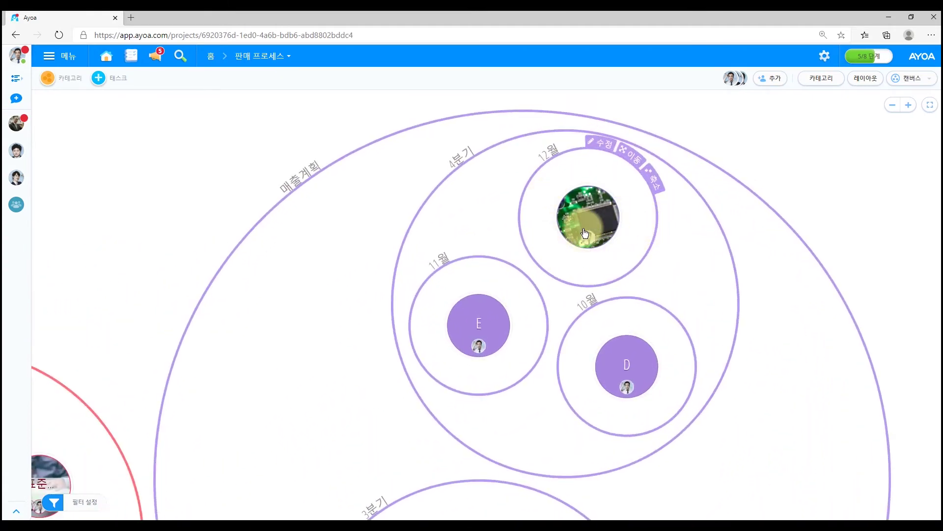
Move the 8월 subcategory from 3분기 into 4분기 and return it to 3분기
scroll(664, 285, down, 3)
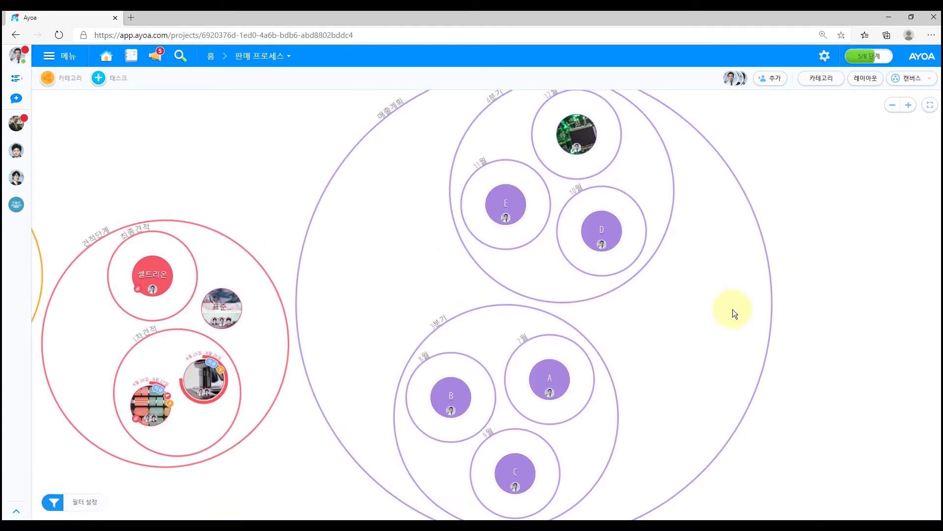
scroll(713, 295, down, 2)
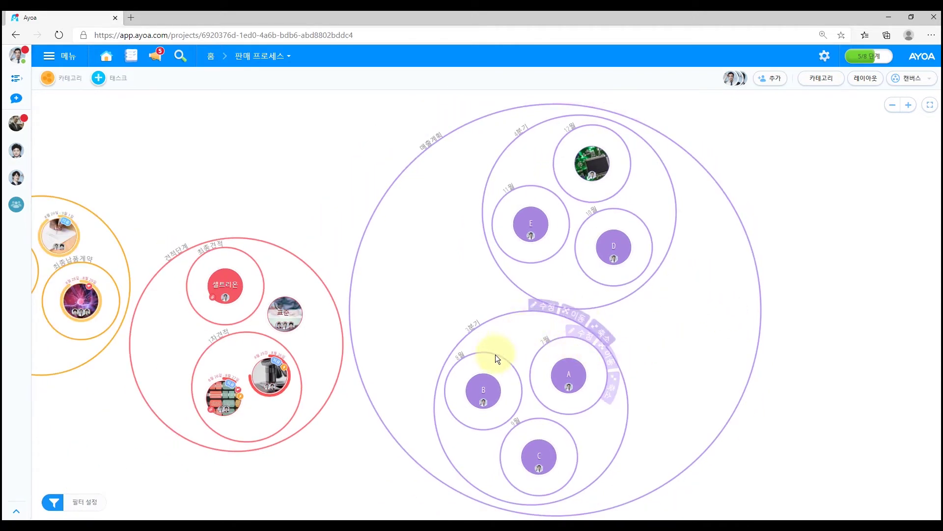
drag(521, 364, 565, 272)
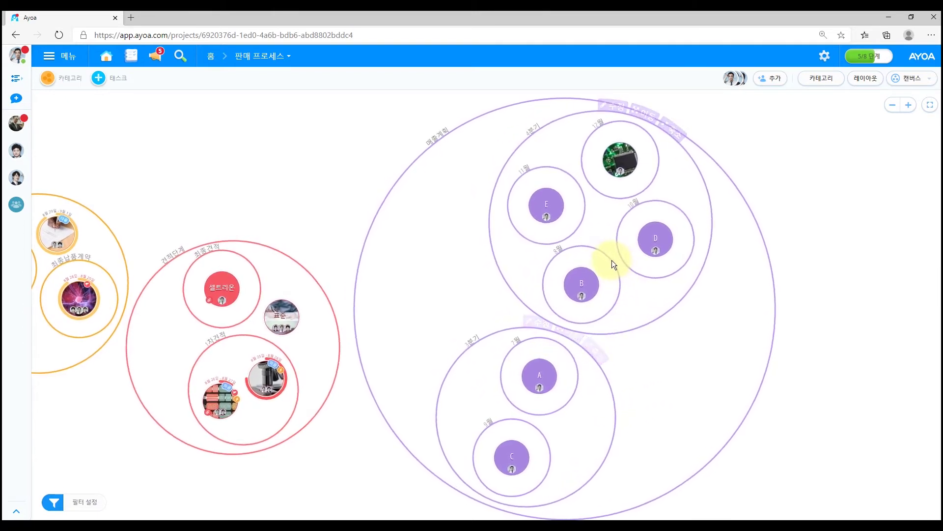
drag(615, 260, 610, 435)
Link tasks with dependency arrows from E to D, from E to A, and from B to F
drag(590, 250, 521, 320)
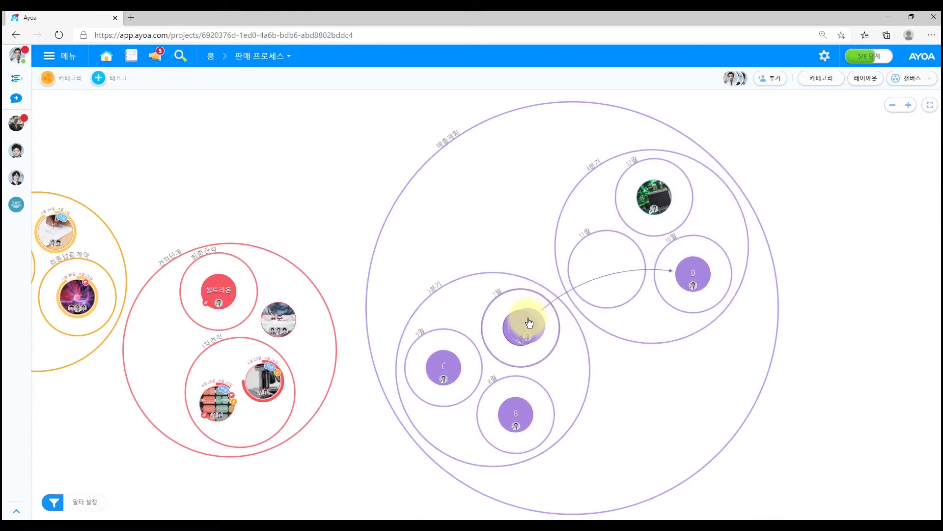
drag(514, 409, 664, 209)
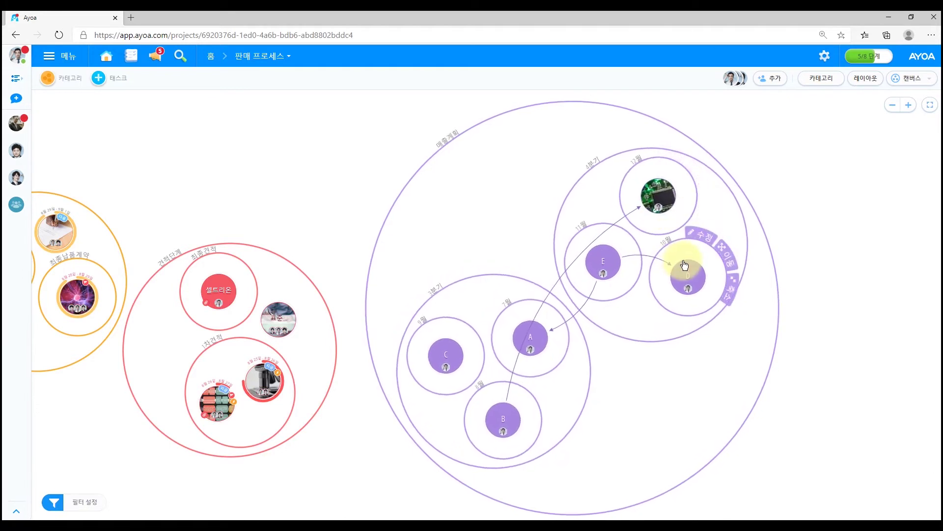
click(666, 200)
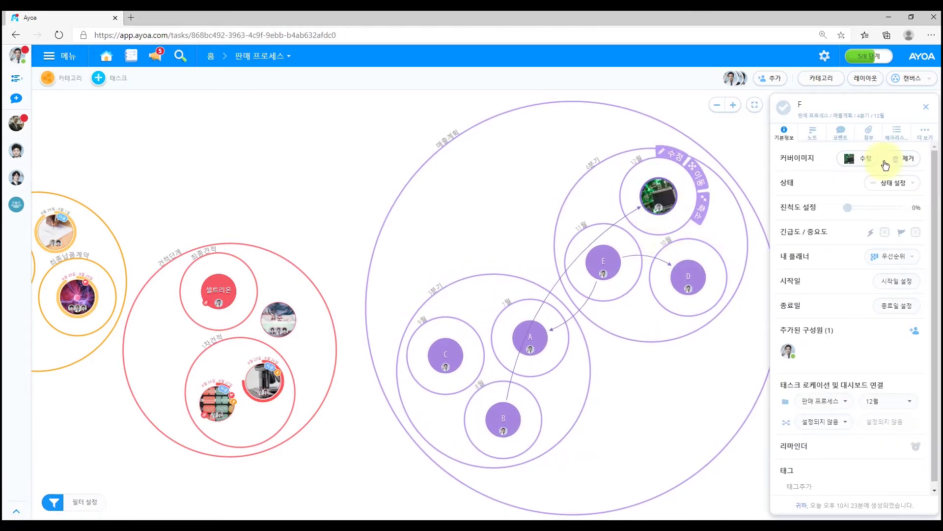
click(699, 412)
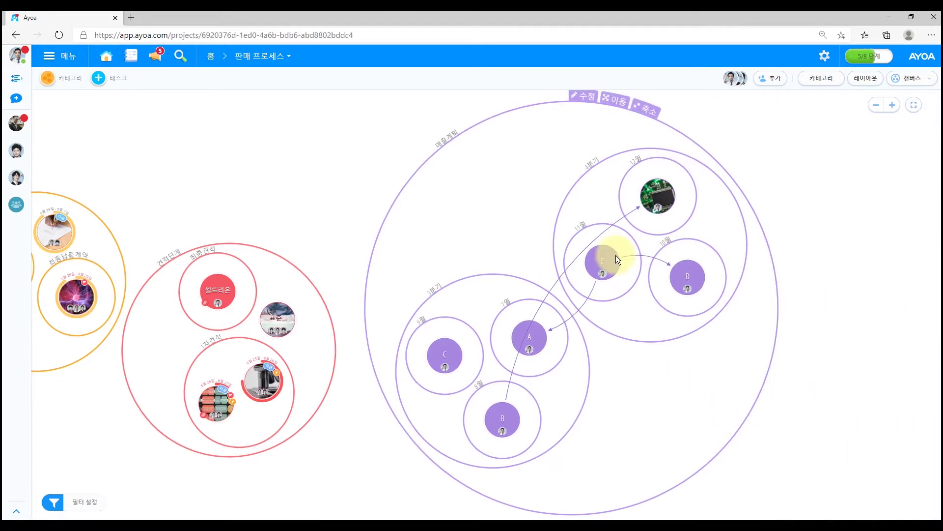
Delete the dependency between tasks B and F
scroll(621, 266, up, 3)
scroll(610, 264, down, 1)
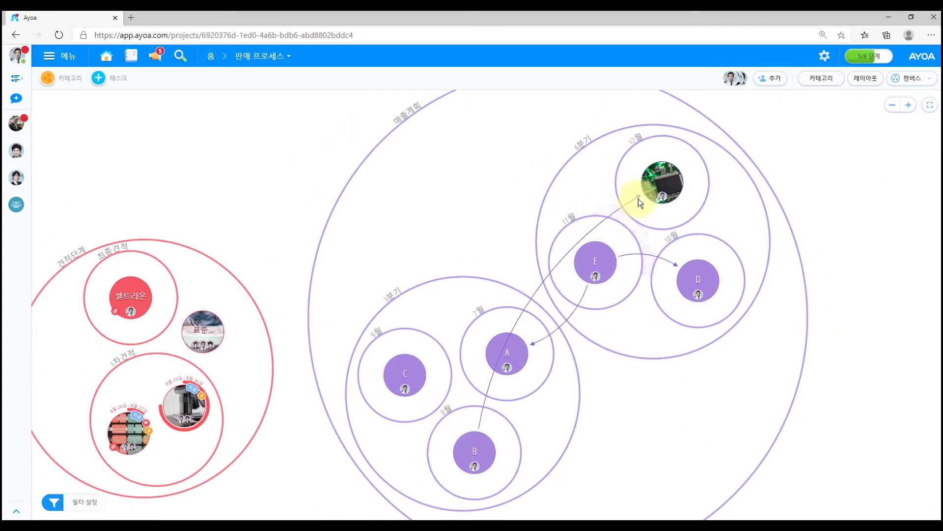
mouse_move(636, 202)
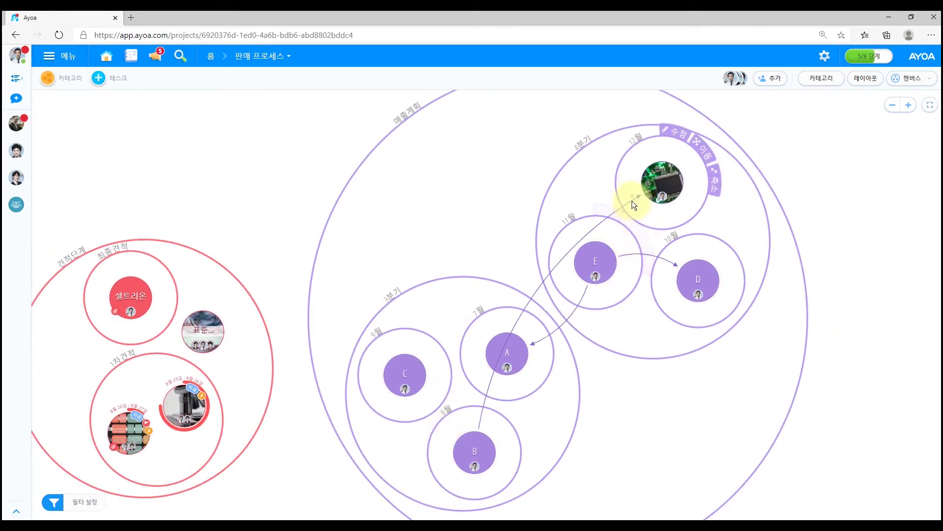
click(633, 194)
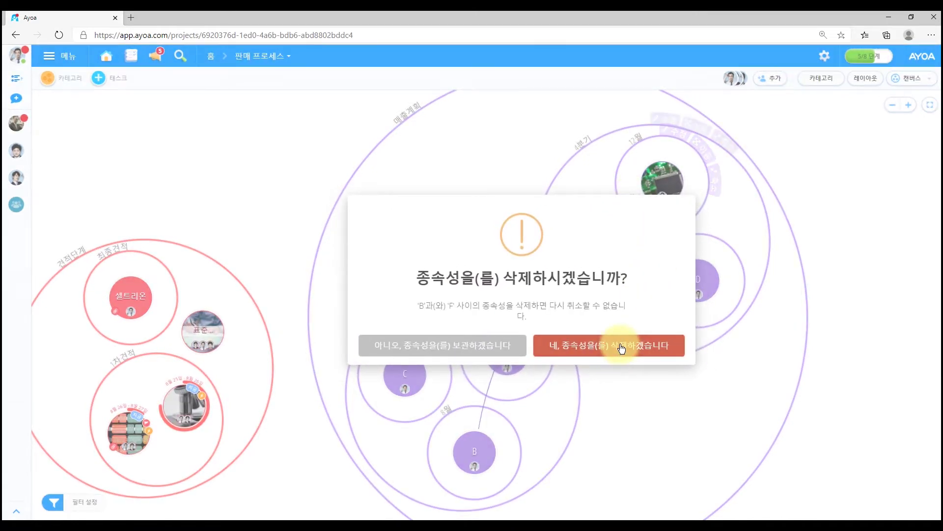
click(626, 350)
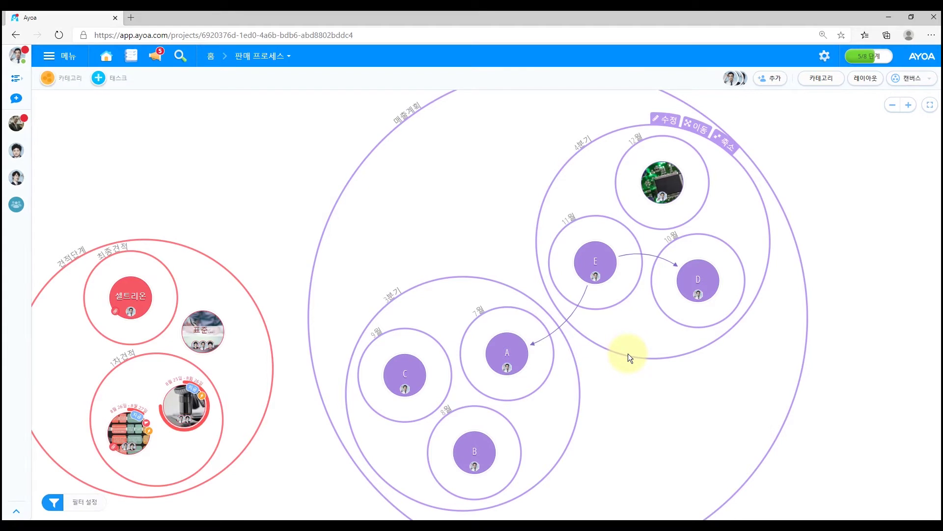
scroll(680, 343, down, 2)
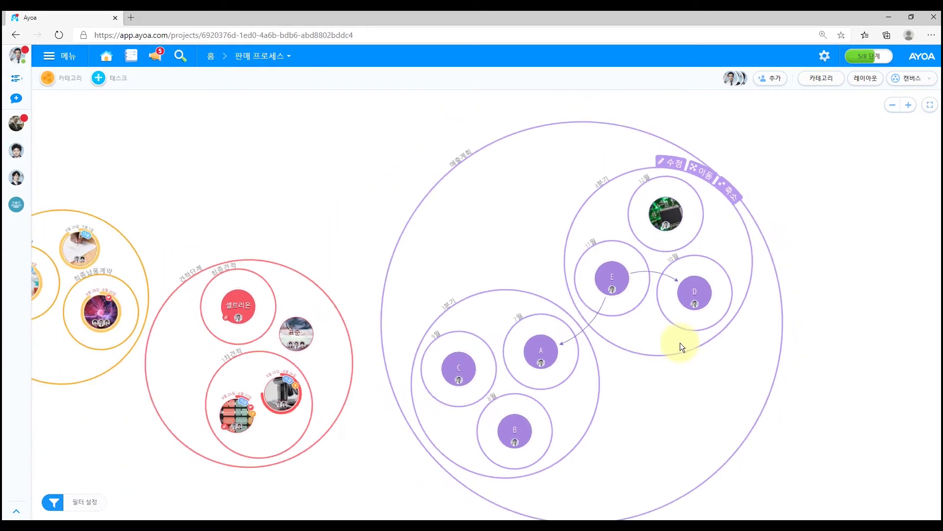
drag(859, 371, 942, 309)
drag(350, 156, 367, 209)
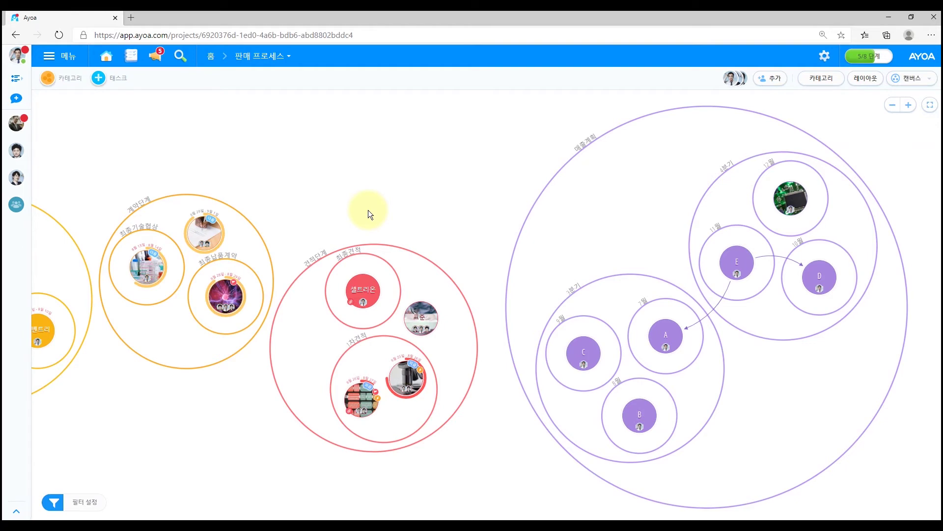
Send the CEO the chat message "사장님 매출계획에 대해서 작성을 하였습니다. 검토부탁드립니다." and close the chat
click(23, 131)
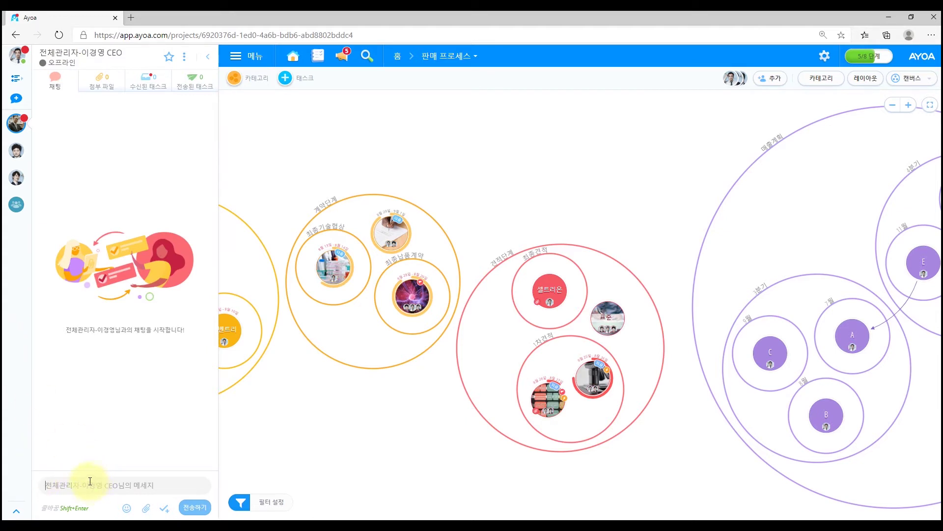
text(사장니)
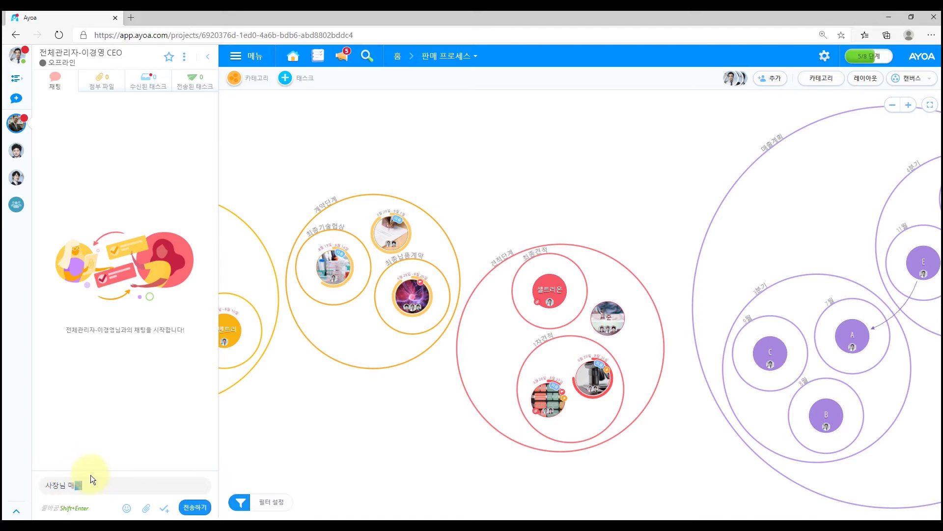
text( 매출계획에 대해서 작성을 하여습니다. 검토 부탁드)
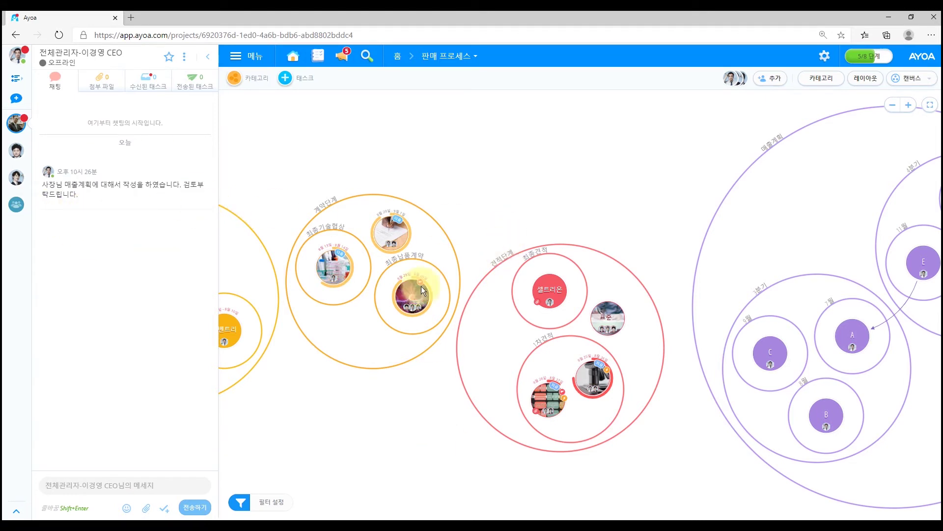
drag(324, 155, 463, 164)
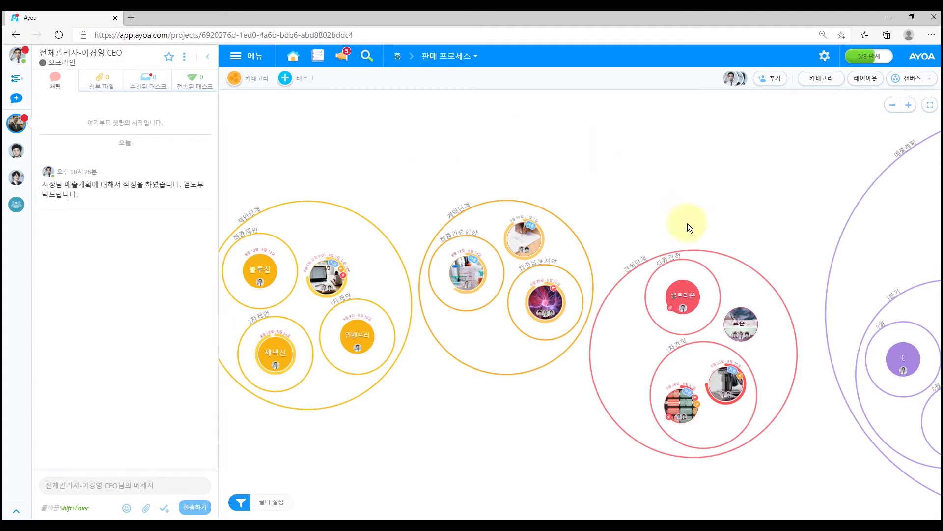
mouse_move(537, 264)
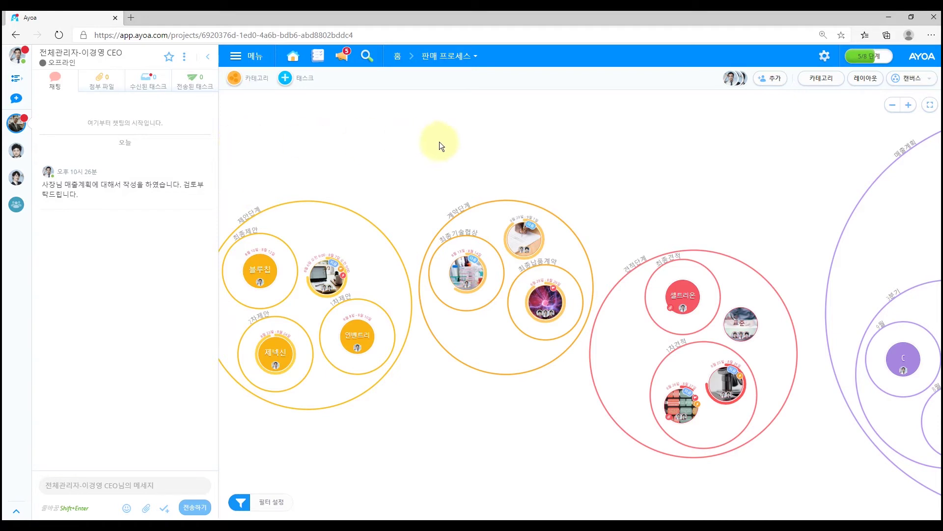
click(208, 56)
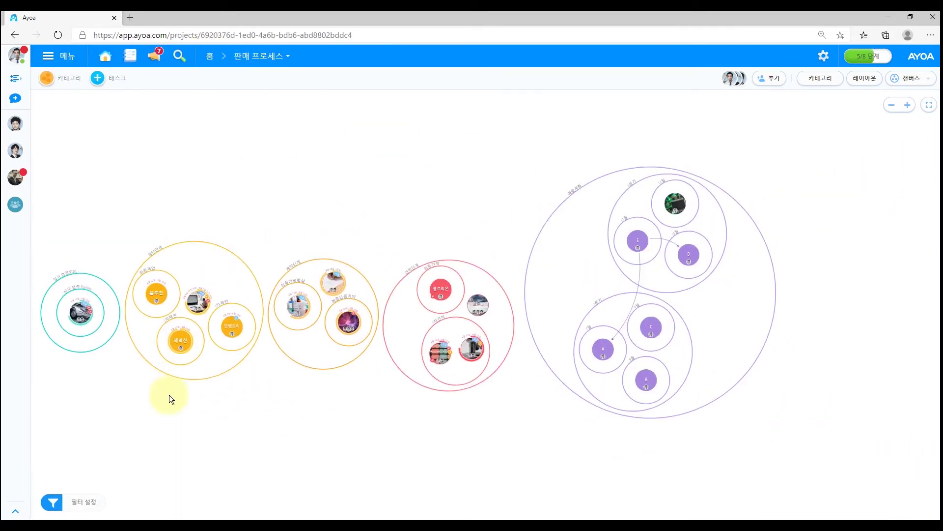
Set the own profile's custom status to "점심식사 중", save it and close the profile panel
click(20, 60)
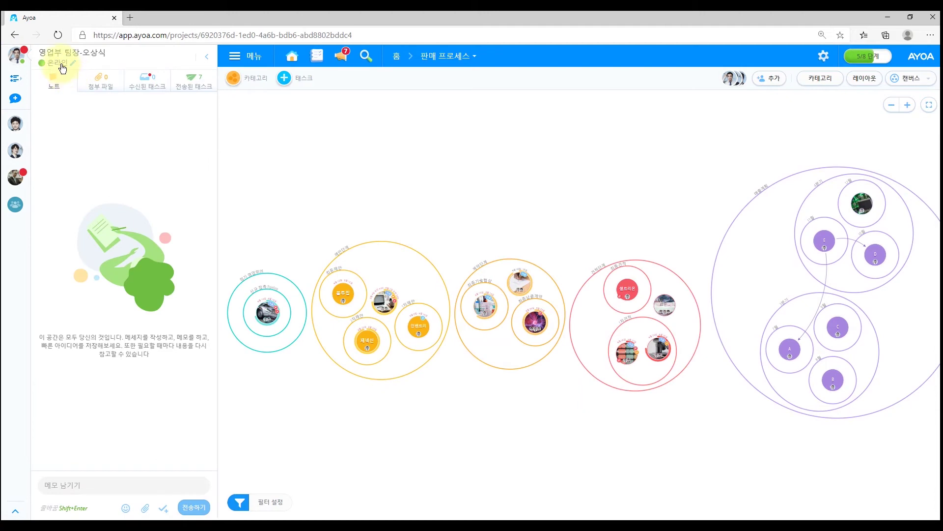
click(69, 64)
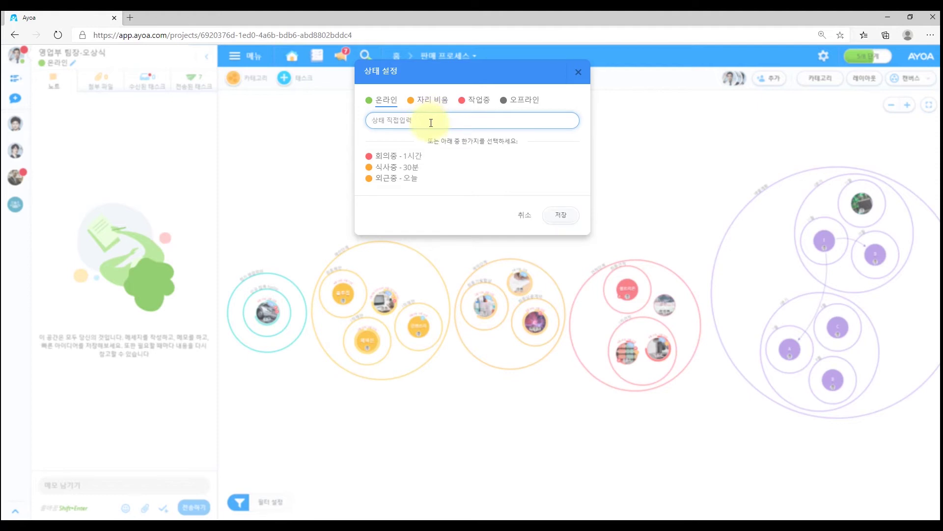
text(점심식사 중)
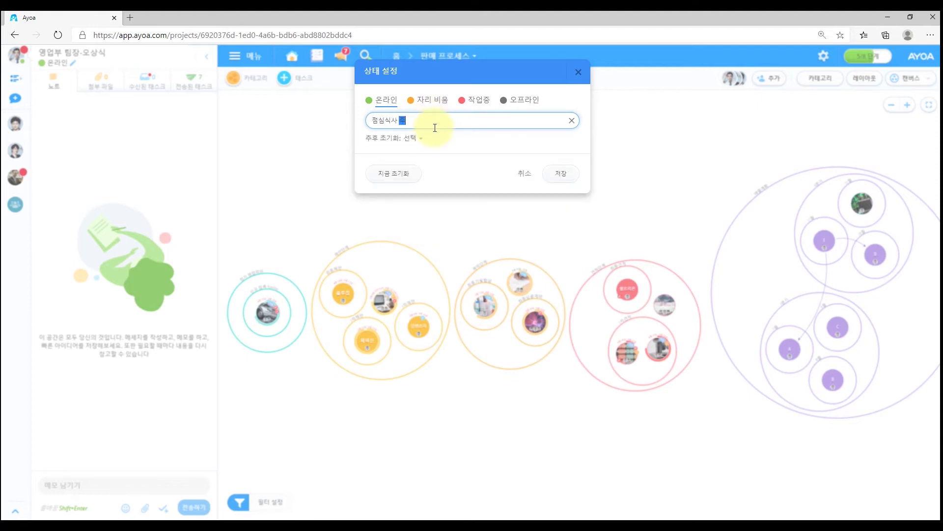
click(554, 174)
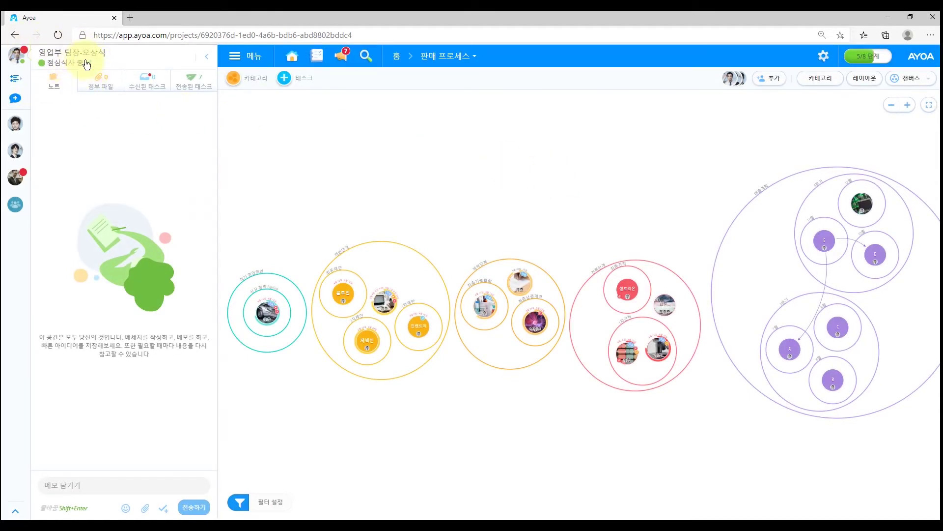
click(207, 57)
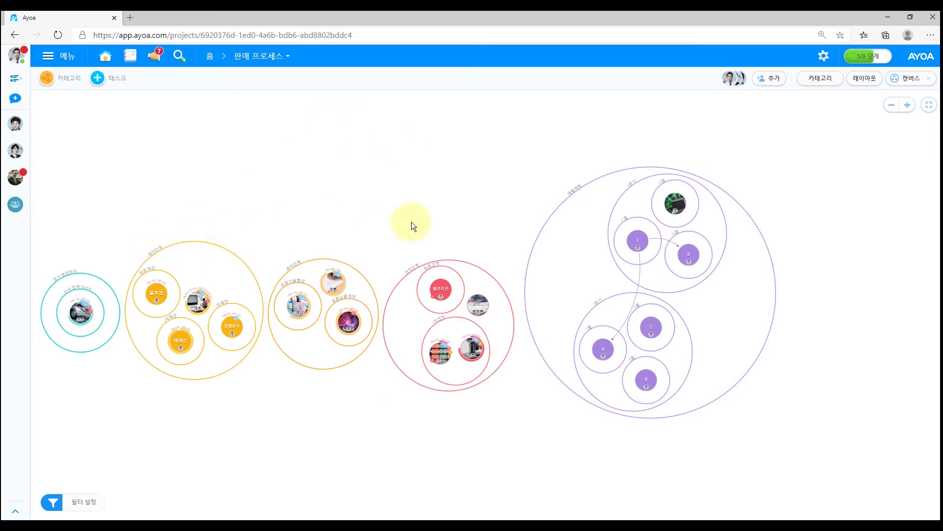
Collapse the 견적단계, 계약단계, 제안단계 and 정기 영업회의 categories on the canvas
scroll(556, 228, up, 2)
scroll(564, 198, down, 2)
scroll(511, 200, up, 2)
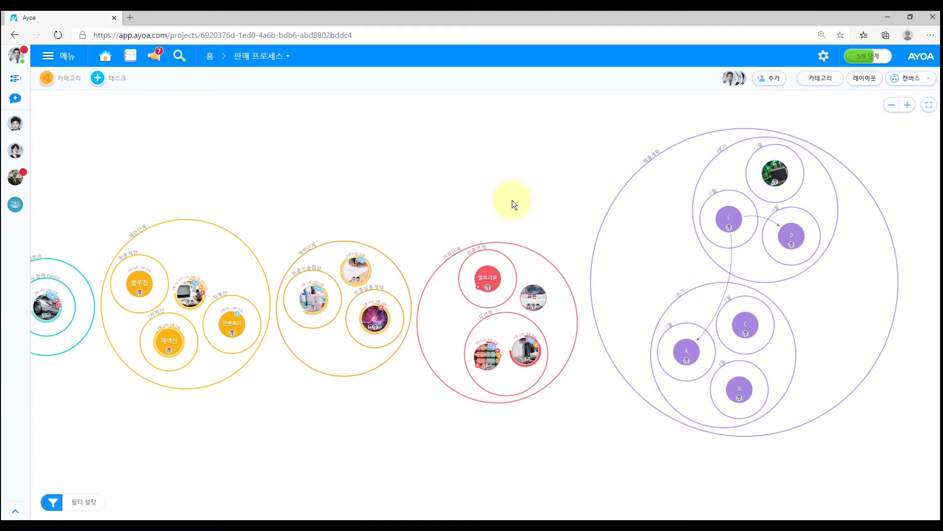
drag(512, 200, 544, 200)
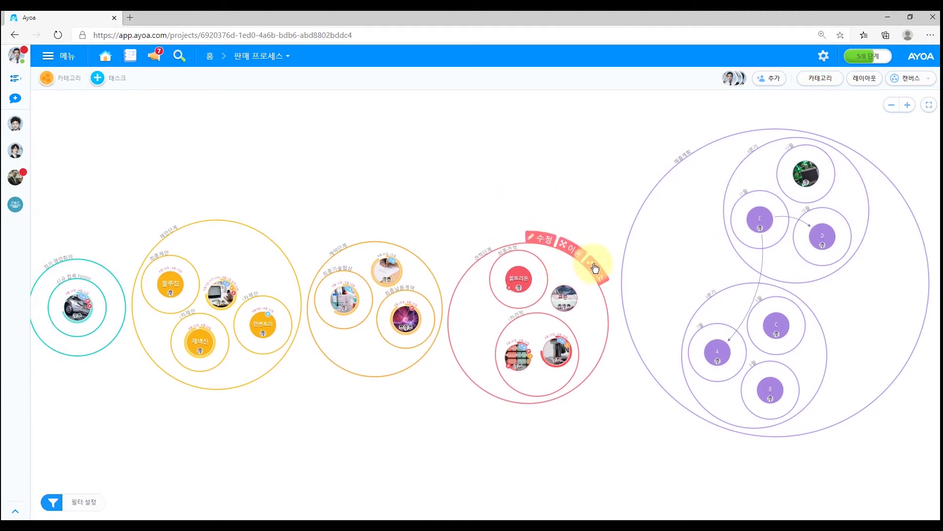
click(595, 268)
scroll(433, 268, up, 2)
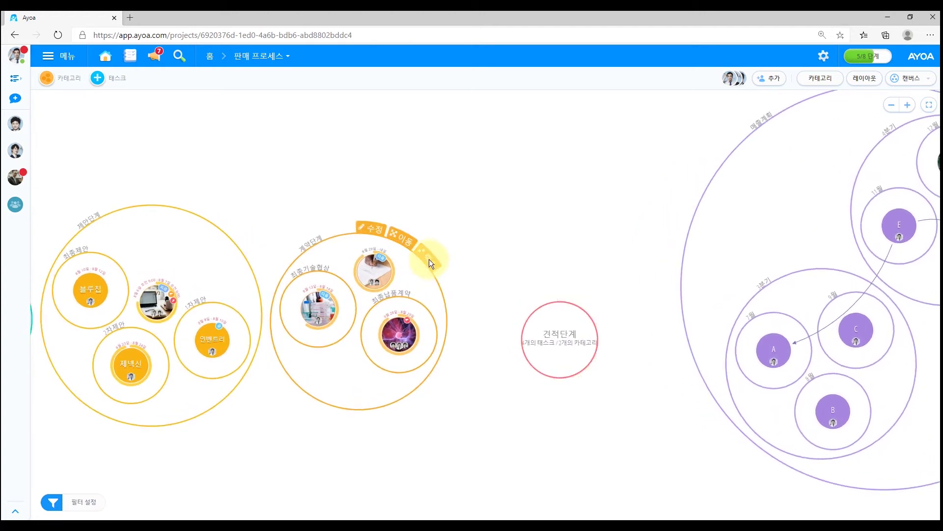
click(430, 264)
drag(276, 204, 500, 191)
scroll(417, 206, up, 2)
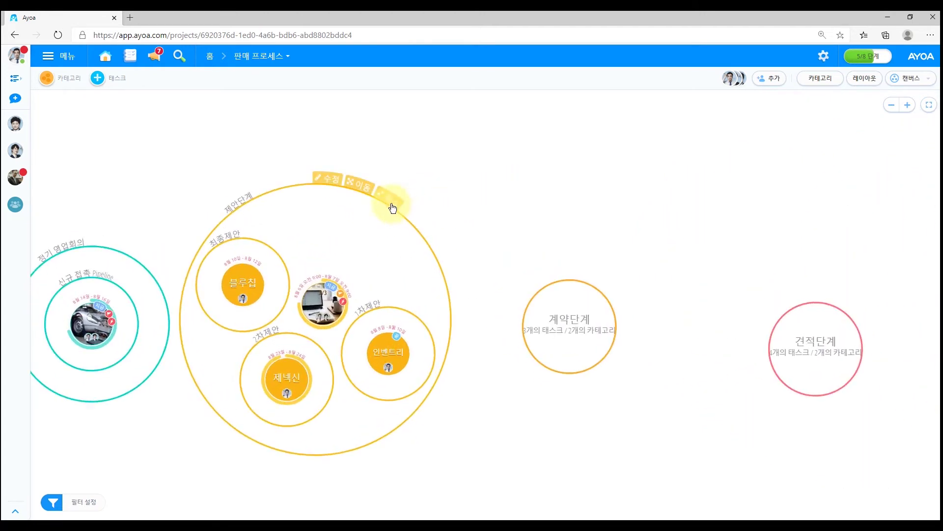
click(393, 208)
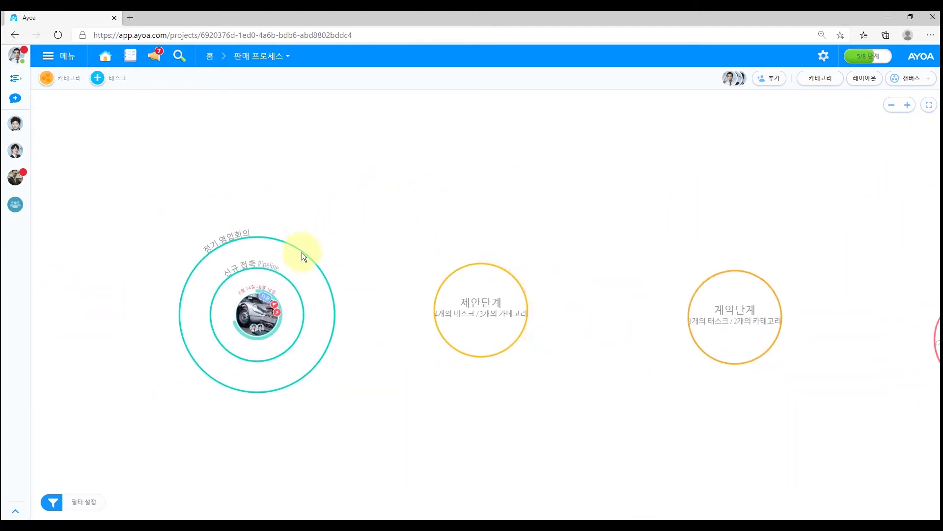
click(319, 258)
drag(751, 182, 479, 188)
scroll(495, 179, down, 1)
drag(570, 170, 503, 188)
scroll(503, 184, down, 1)
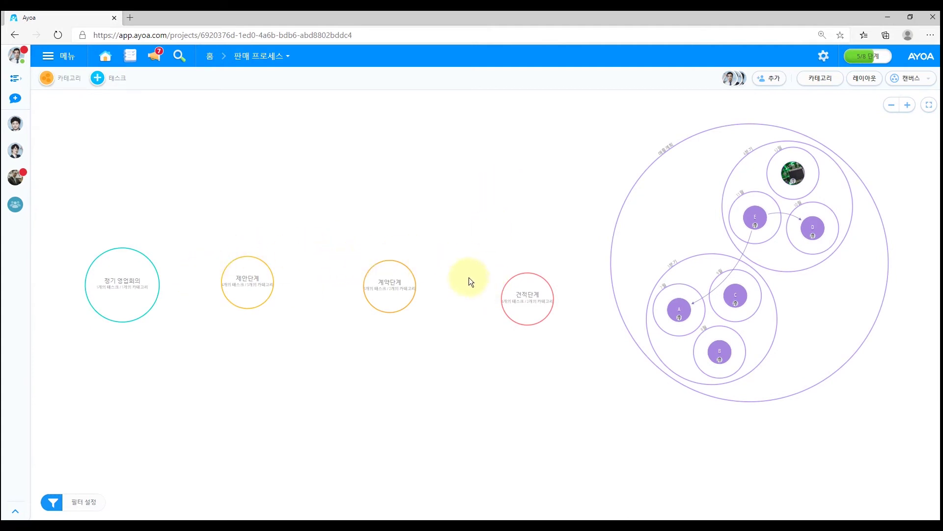
Turn on automatic layout (자동 레이아웃) for the board canvas
click(864, 79)
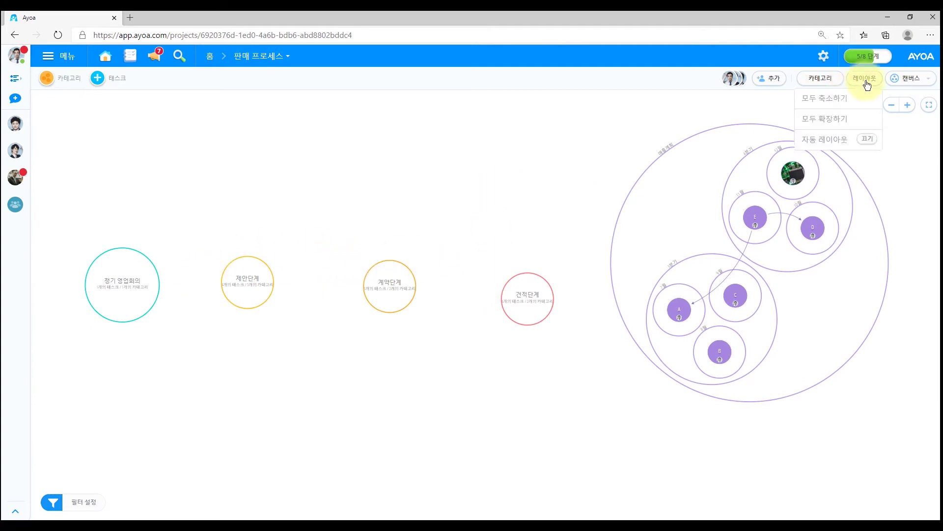
click(868, 141)
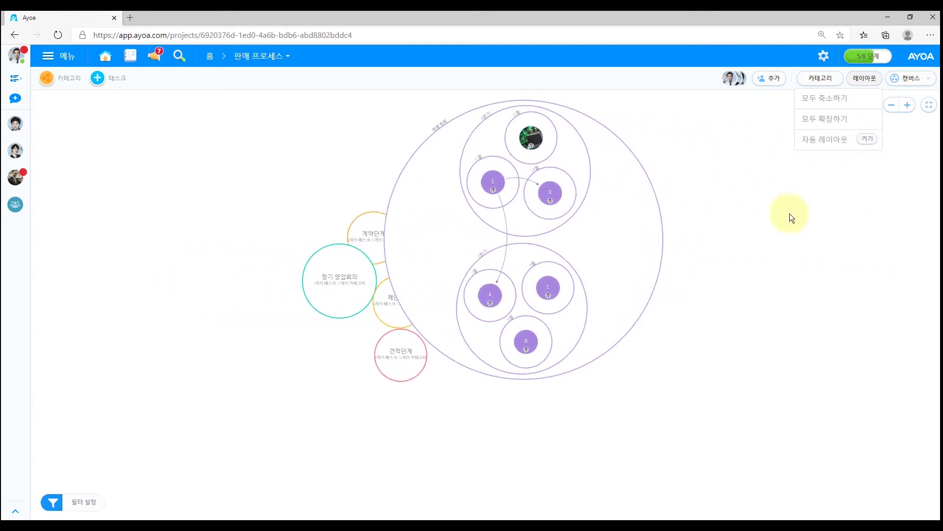
click(751, 245)
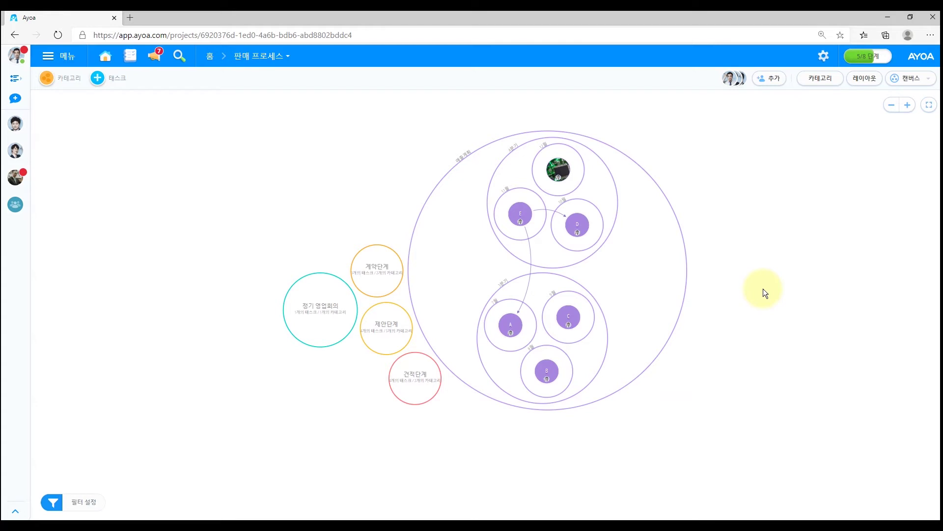
scroll(425, 252, up, 2)
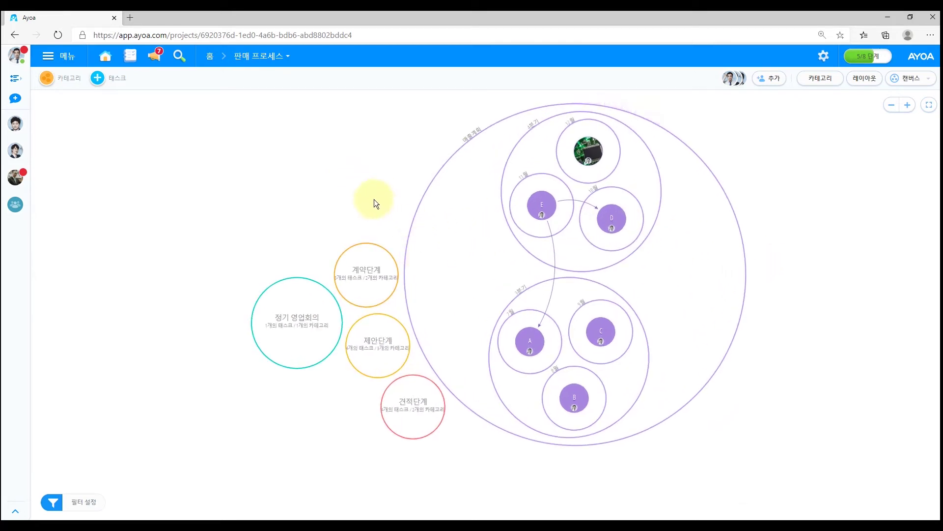
drag(363, 200, 355, 219)
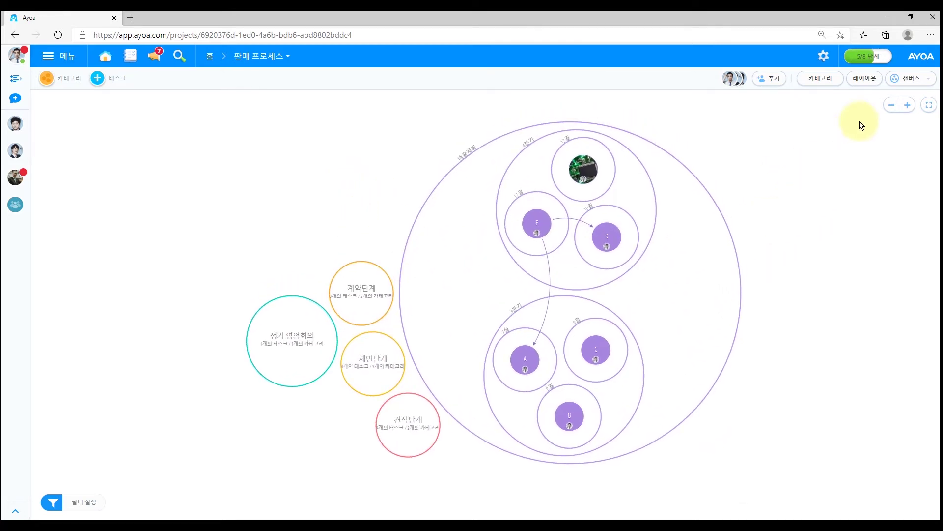
Switch the board to the 워크플로우 view and check the 내 플래너 options of the 큐리언트 task
click(922, 79)
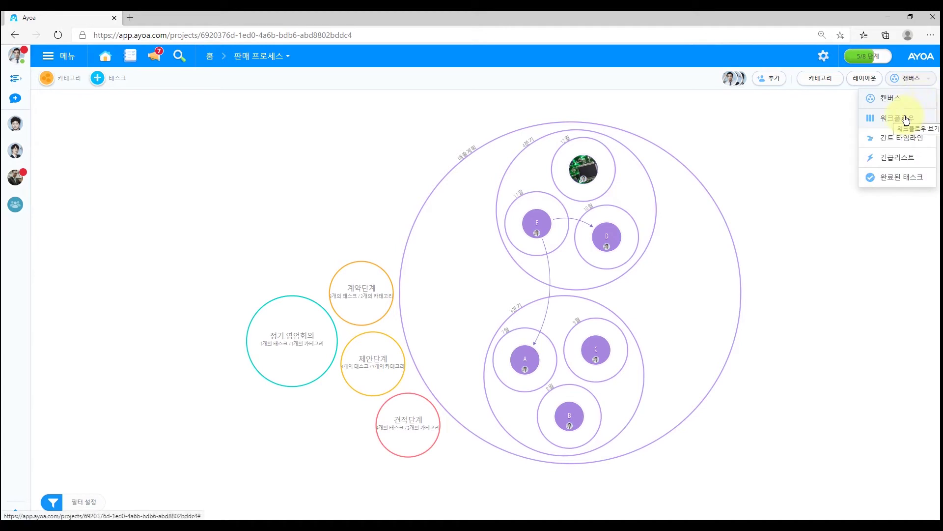
click(906, 120)
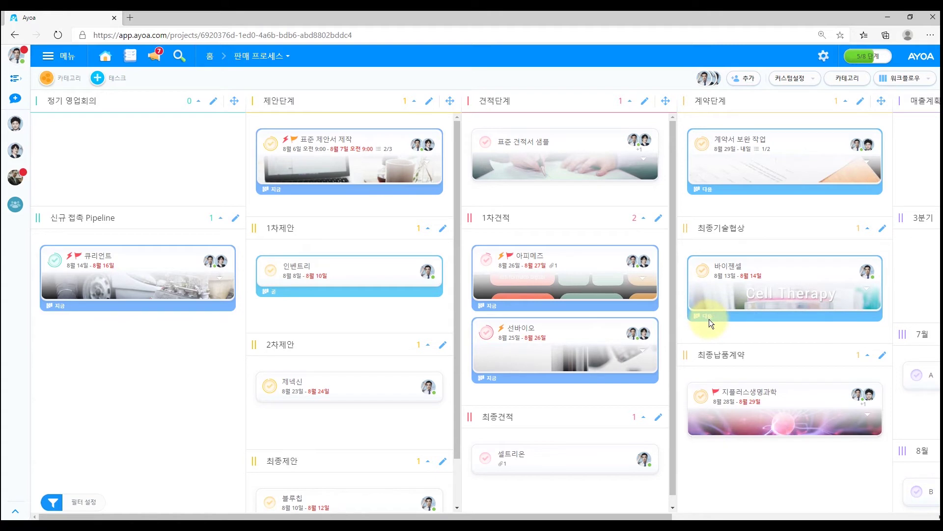
click(147, 267)
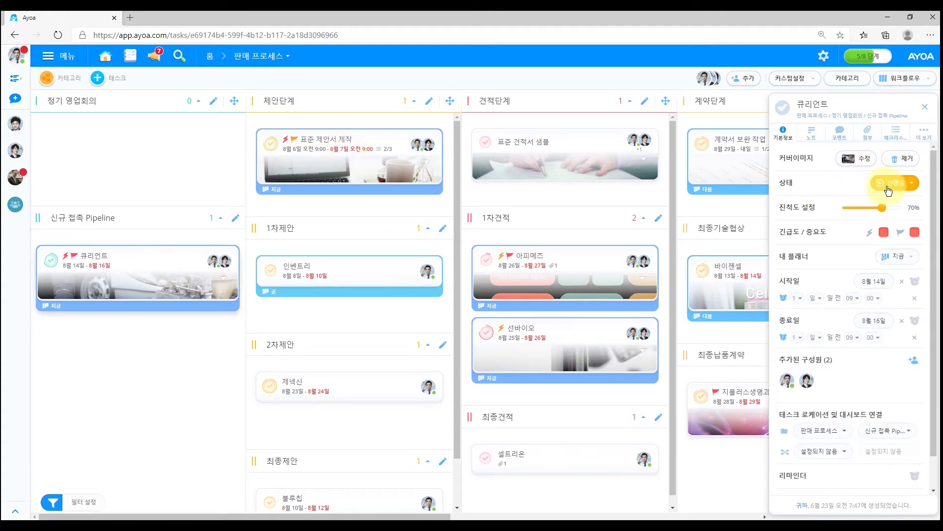
click(912, 262)
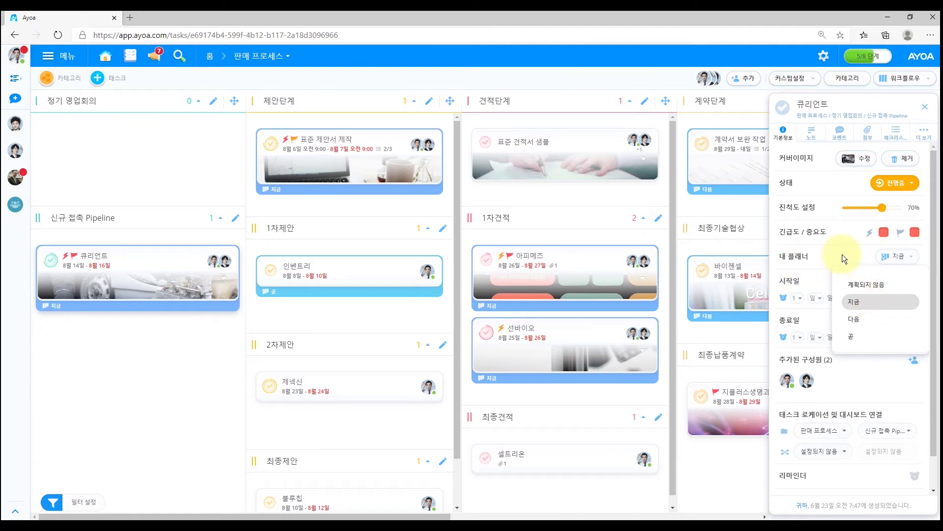
click(910, 257)
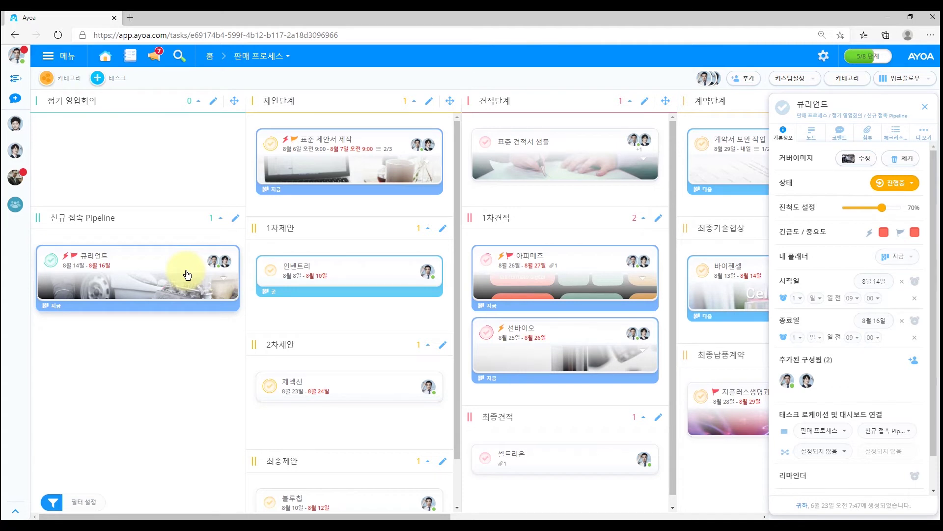
click(198, 170)
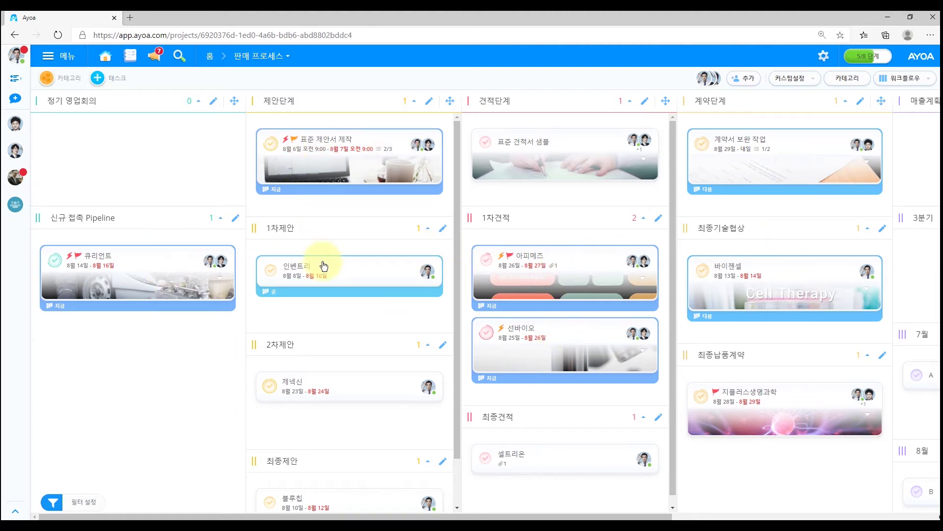
Open 내 플래너 and look through its list of unplanned tasks and the 지금, 다음 and 곧 columns
click(131, 58)
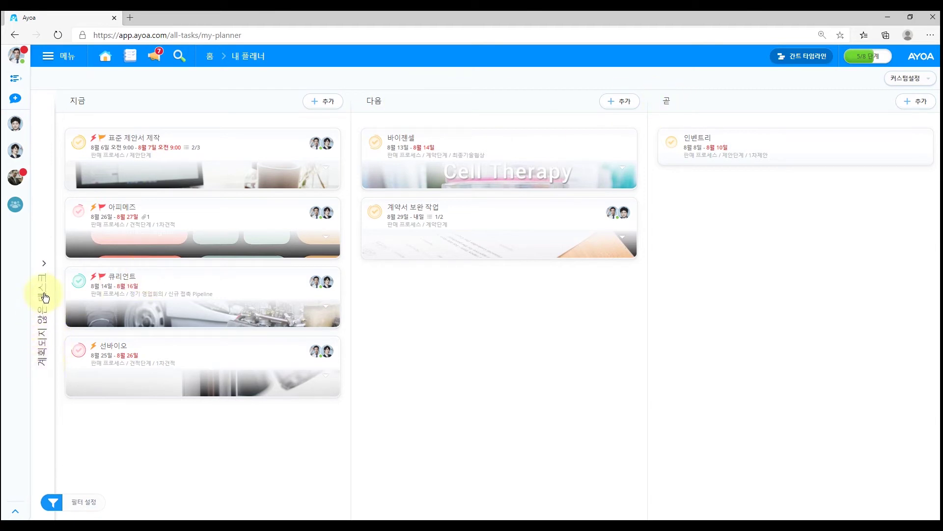
click(44, 266)
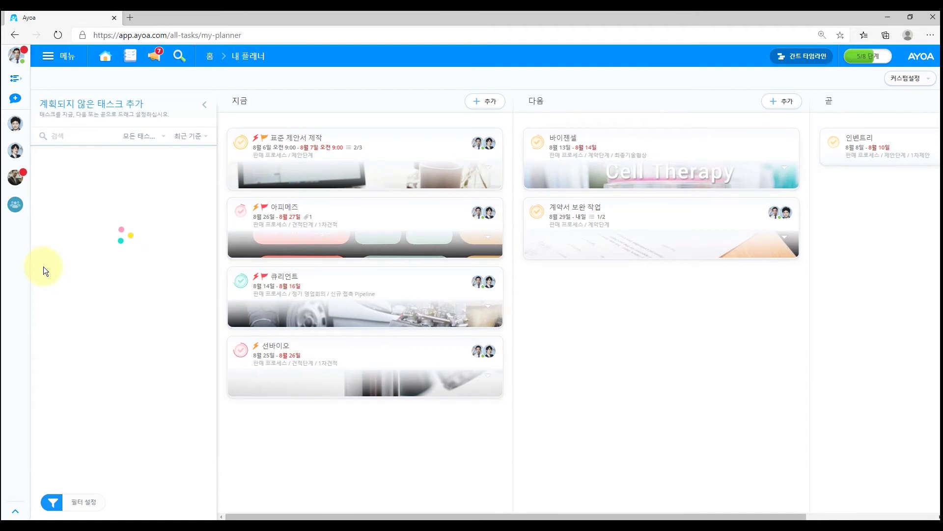
scroll(99, 265, down, 6)
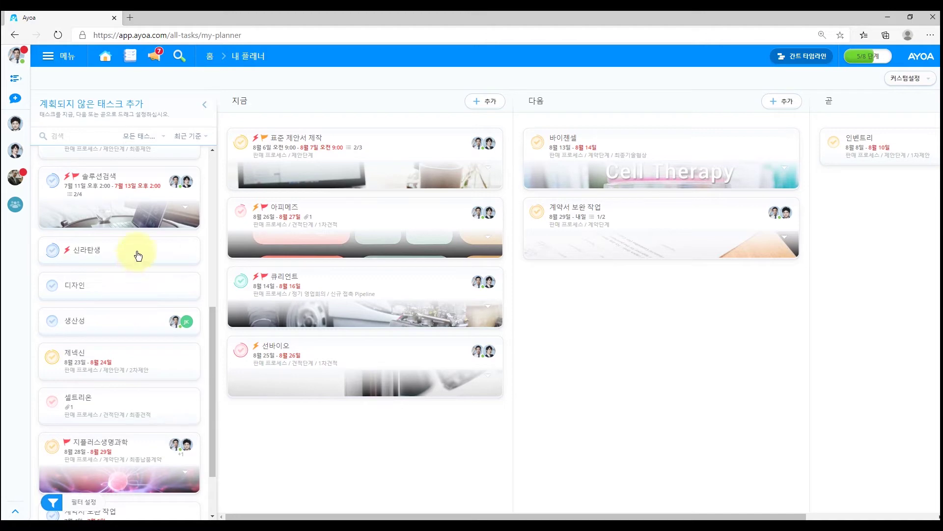
scroll(139, 248, up, 6)
scroll(135, 329, down, 6)
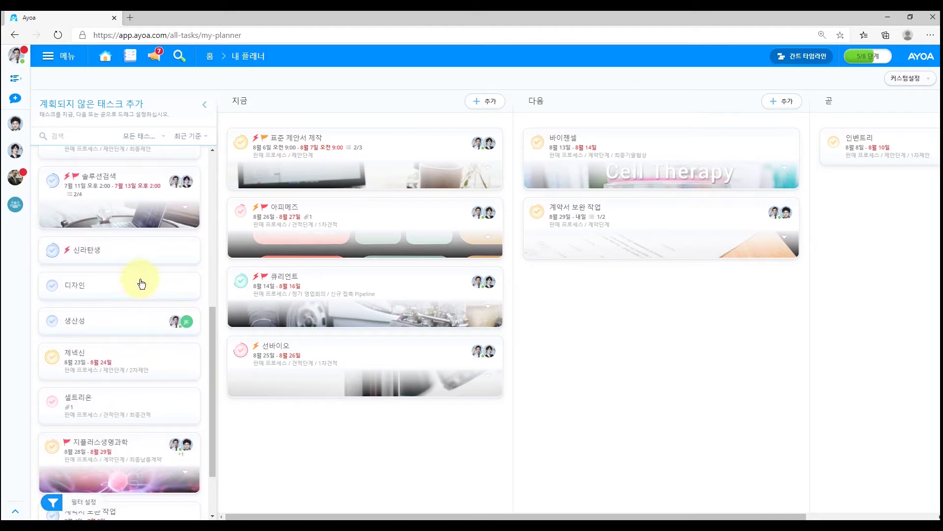
scroll(140, 290, down, 2)
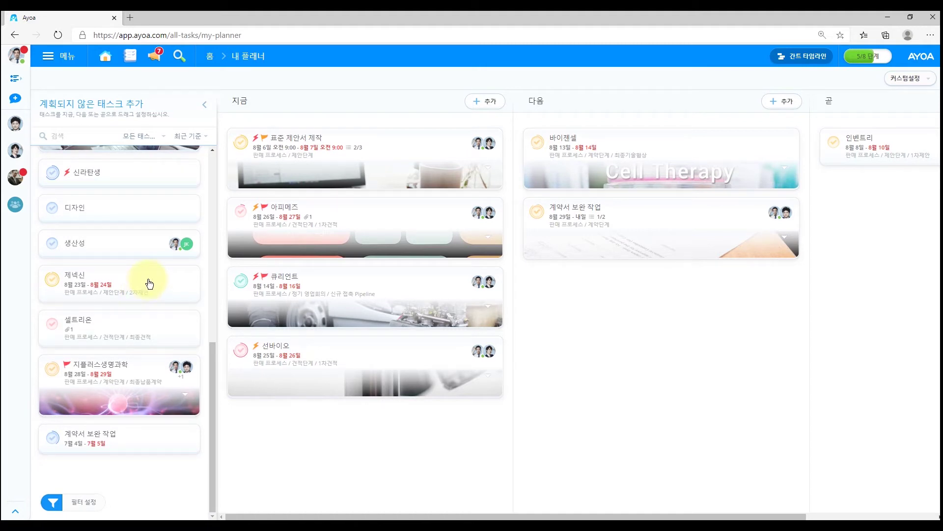
drag(116, 280, 114, 455)
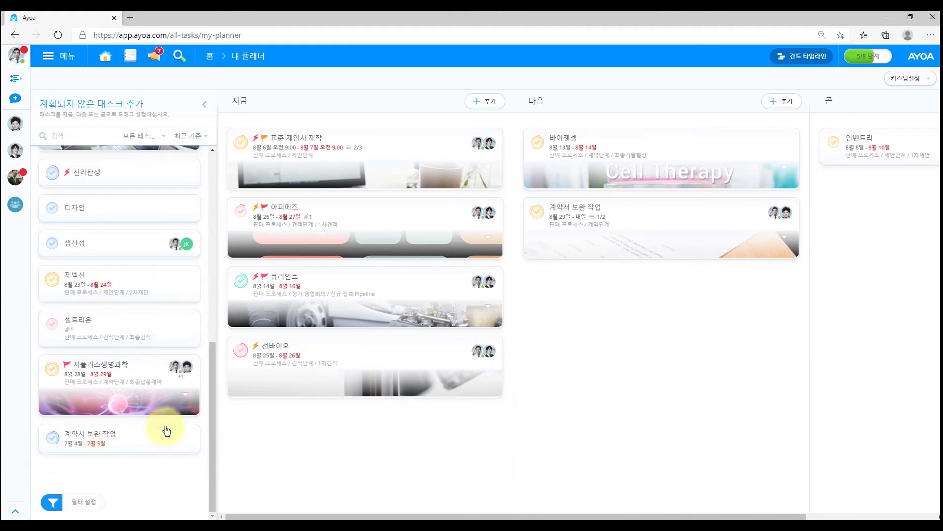
mouse_move(305, 299)
mouse_down()
mouse_move(642, 299)
mouse_move(834, 279)
mouse_move(547, 265)
mouse_move(310, 298)
mouse_up()
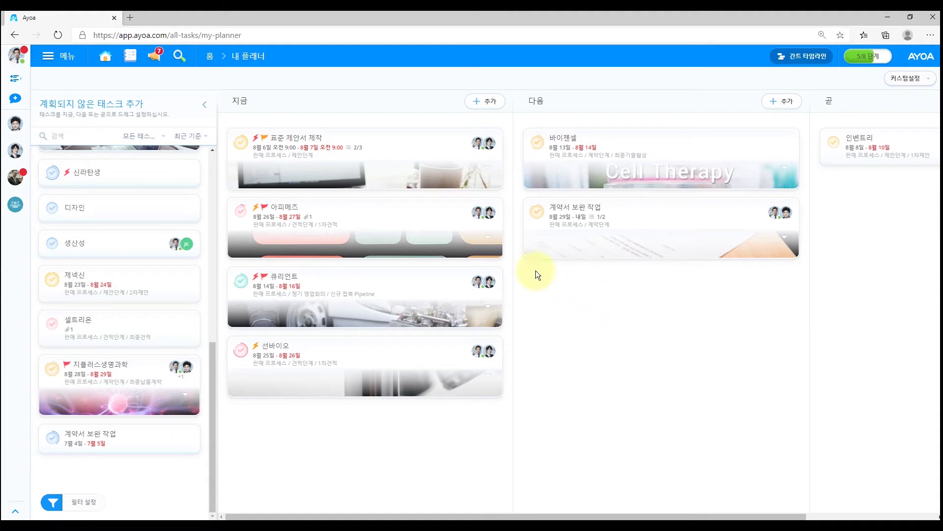
Return to the home page, reopen the 판매 프로세스 board and view its member list
click(105, 57)
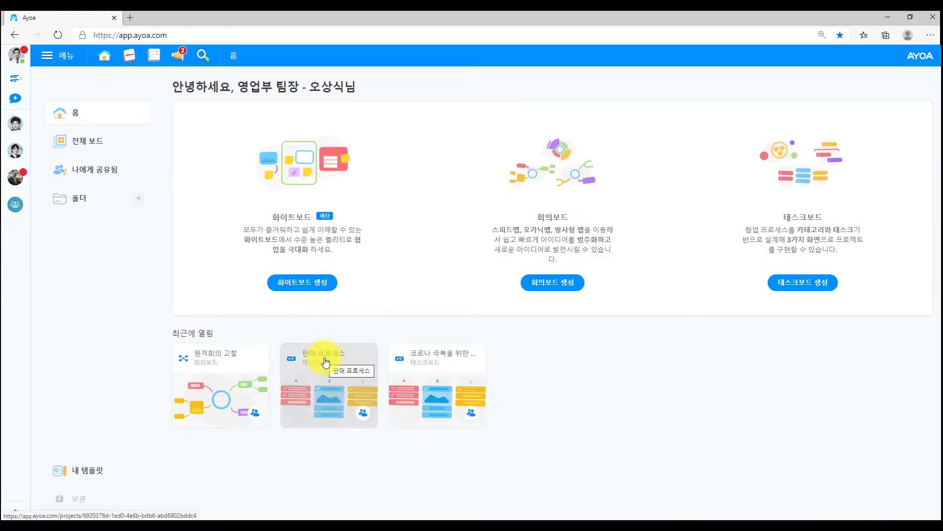
click(325, 362)
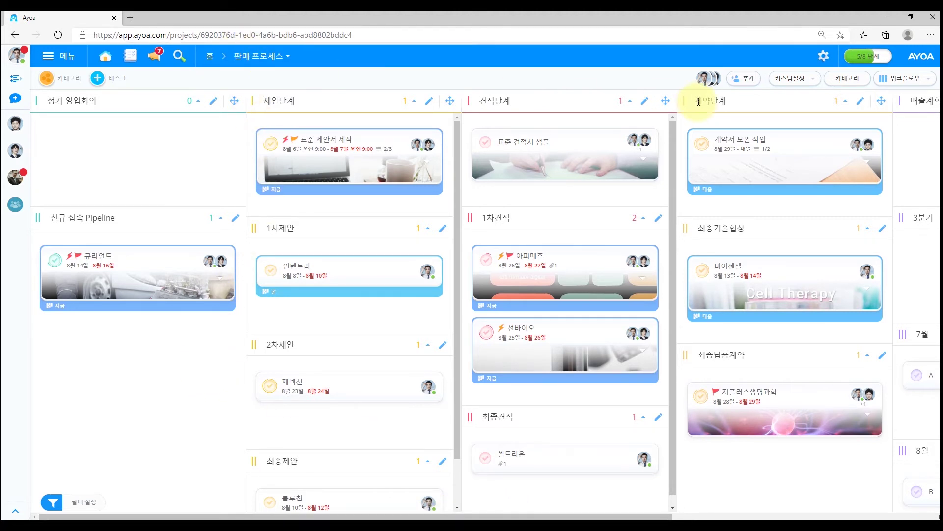
click(710, 81)
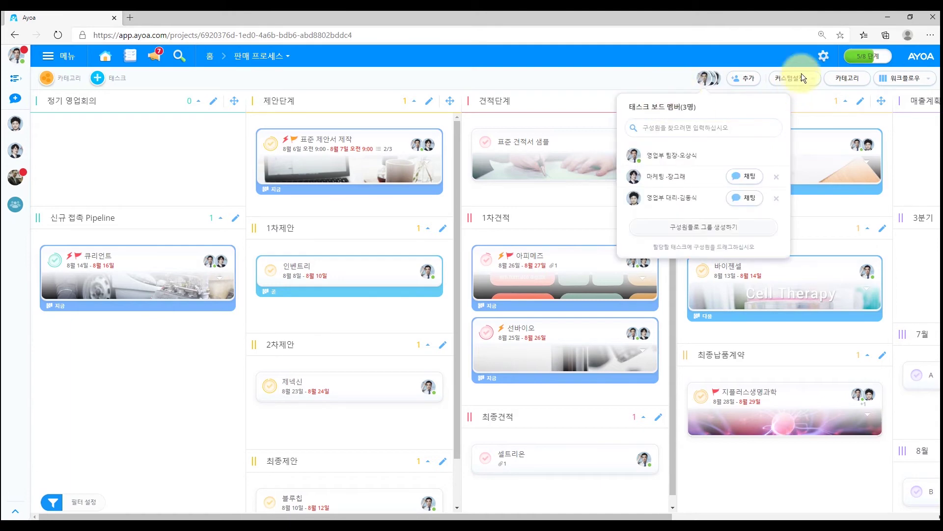
Open the 판매 프로세스 board settings and check the permission options available for the marketing member
click(823, 55)
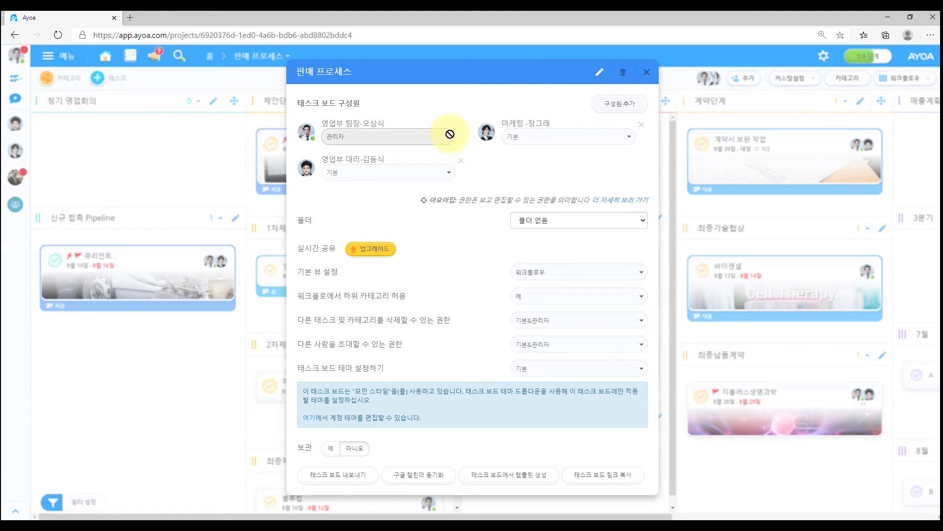
click(622, 138)
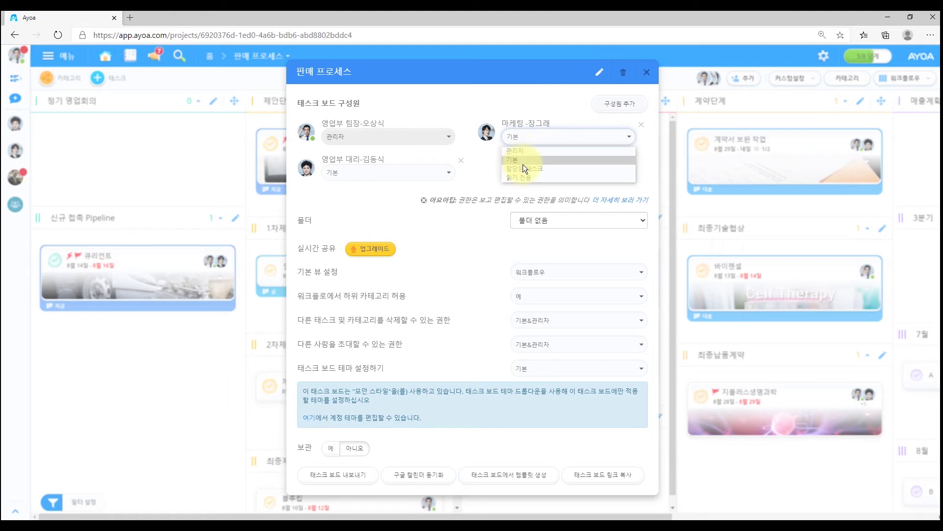
click(461, 108)
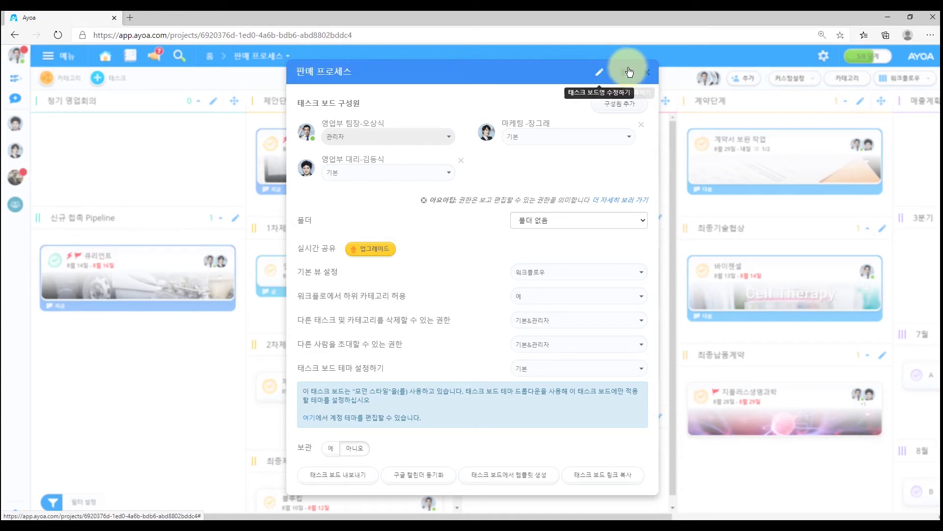
Close the board settings and open the 표준 제안서 제작, 큐리언트, 선바이오 and 아피메즈 tasks in the marketing member's browser to check their access
click(647, 73)
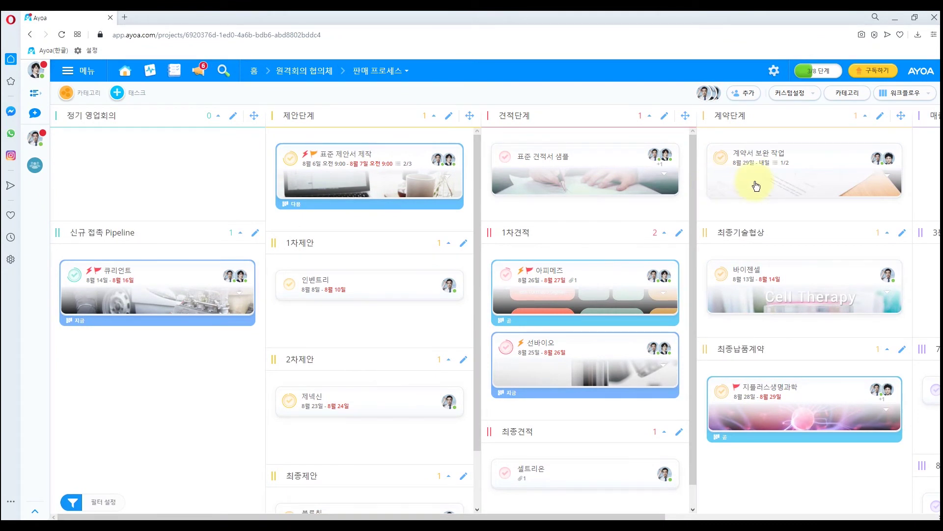
click(375, 178)
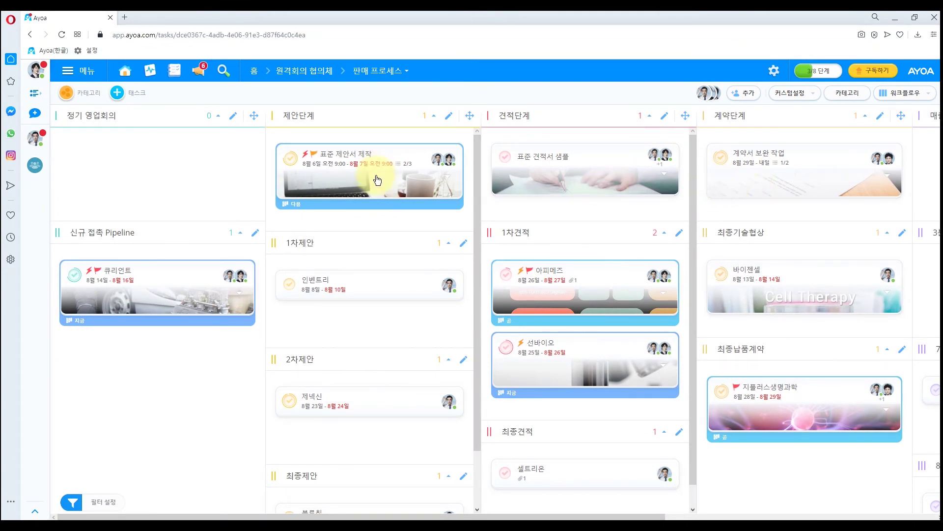
click(200, 286)
click(596, 375)
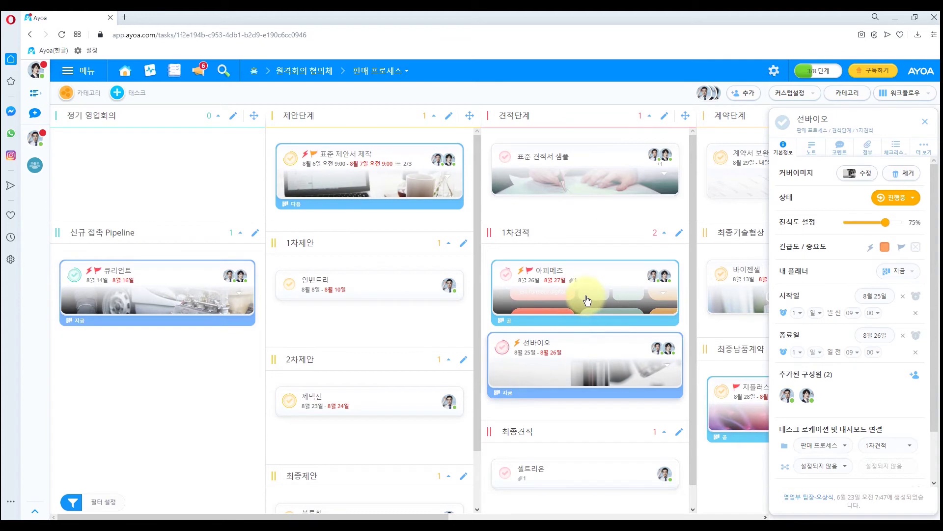
click(634, 293)
mouse_move(857, 225)
mouse_down()
mouse_move(900, 225)
mouse_move(862, 228)
mouse_up()
click(618, 220)
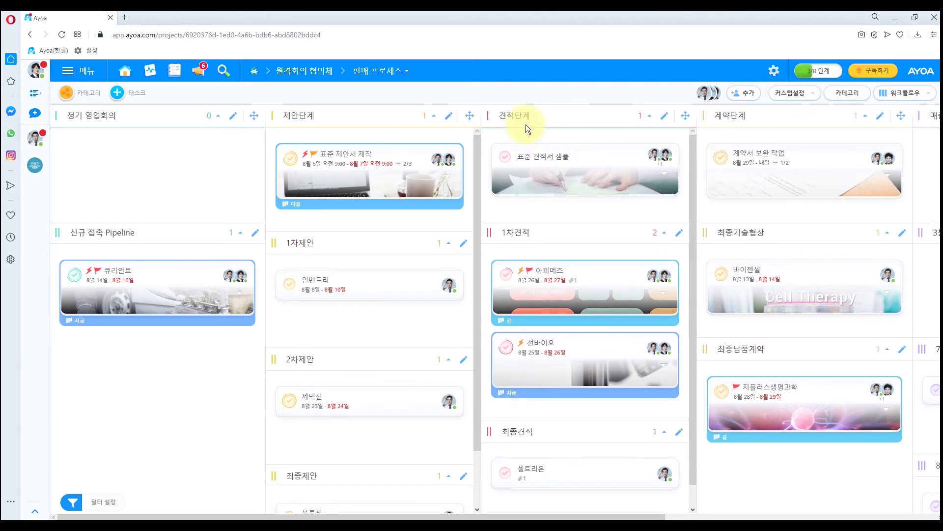
click(591, 189)
click(375, 183)
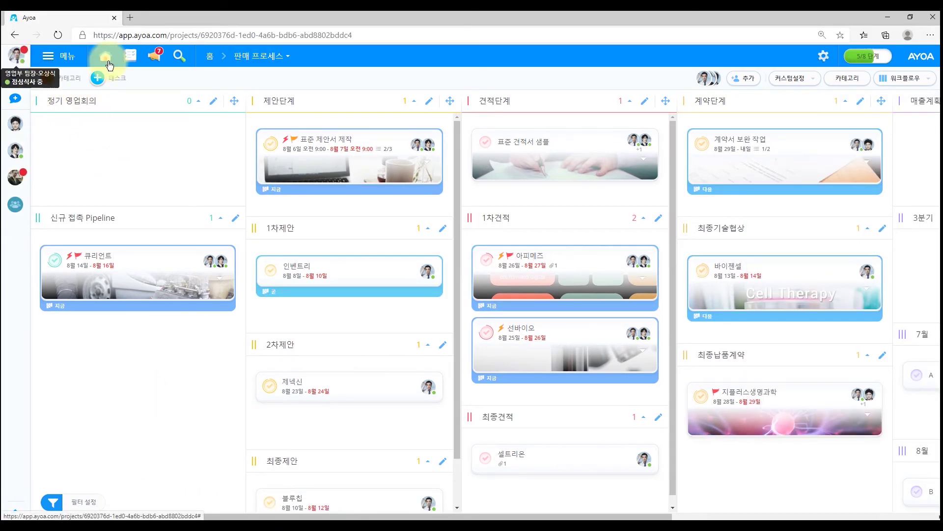
Set the marketing member's board permission to 할당된 태스크 and check the board in that member's browser
click(827, 58)
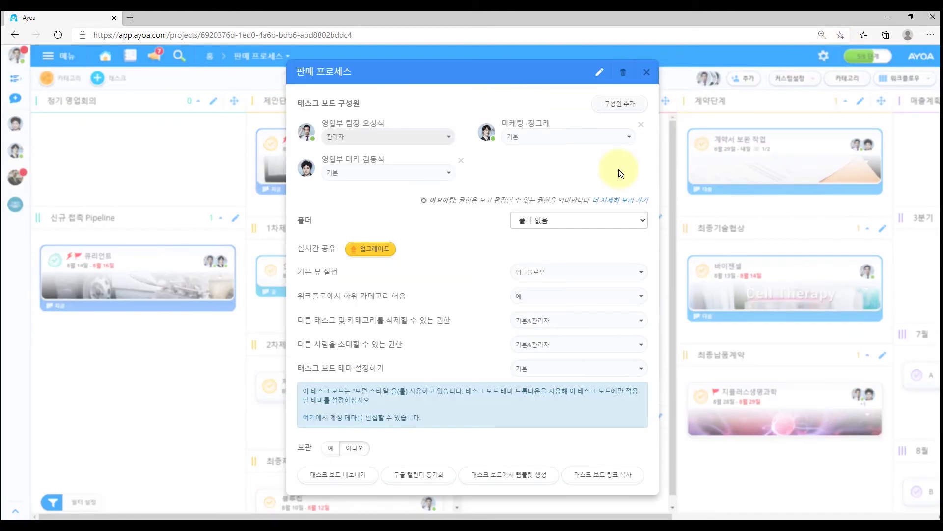
click(627, 137)
click(564, 169)
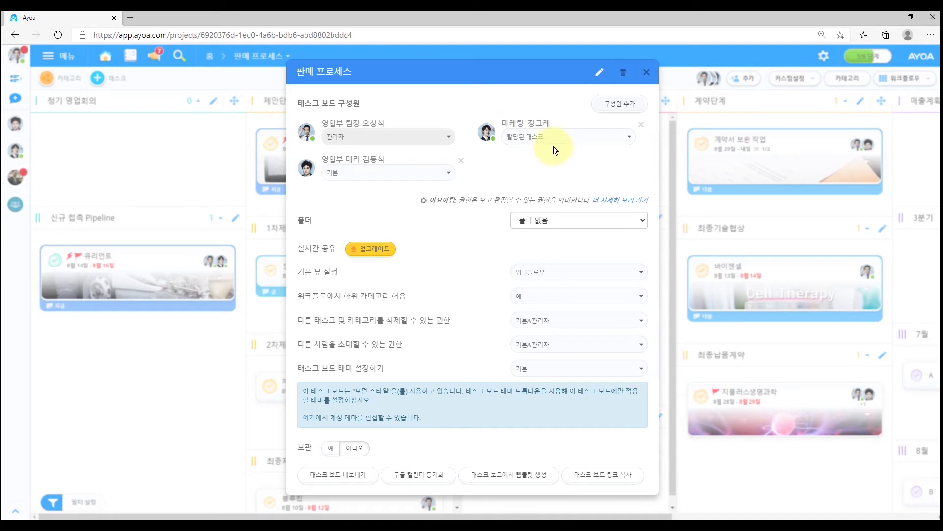
click(249, 101)
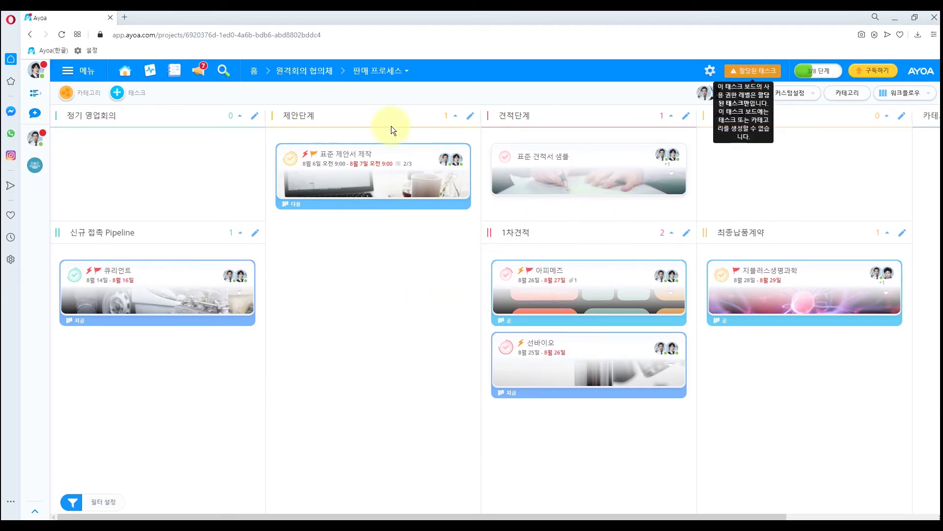
mouse_move(491, 516)
mouse_down()
mouse_move(606, 516)
mouse_move(497, 515)
mouse_up()
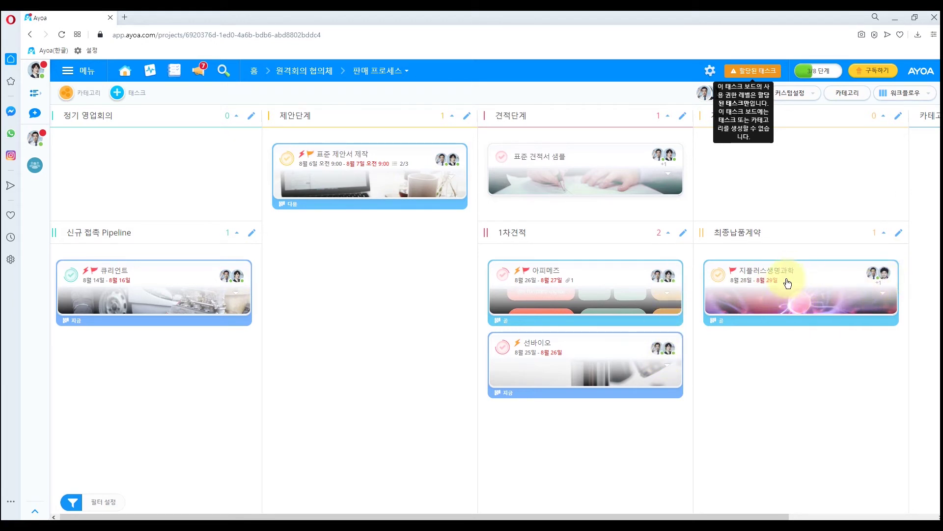
click(125, 72)
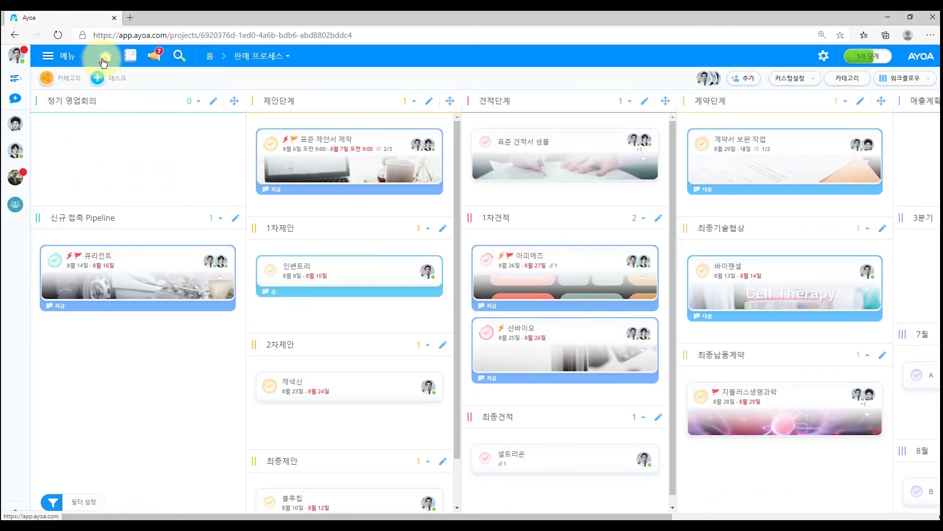
Set the marketing member's permission on the 판매 프로세스 board to 읽기 전용
click(822, 56)
click(624, 136)
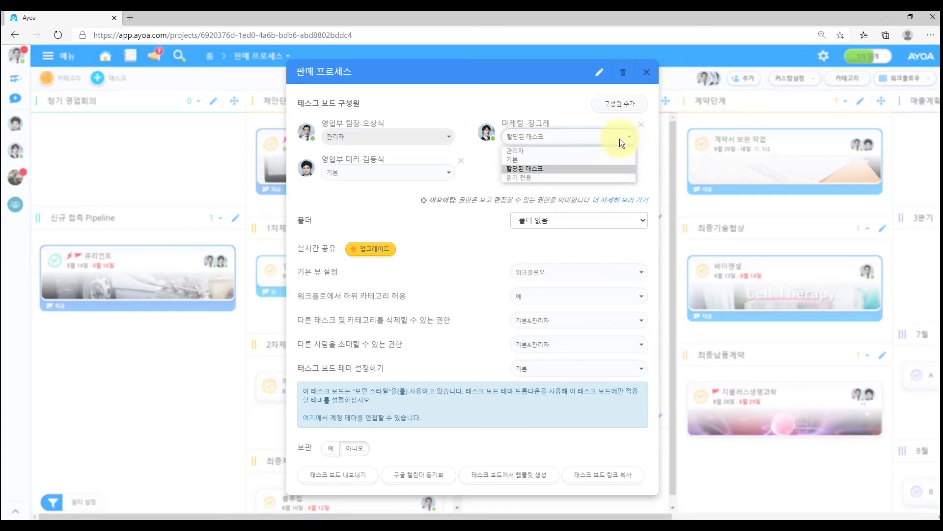
click(529, 178)
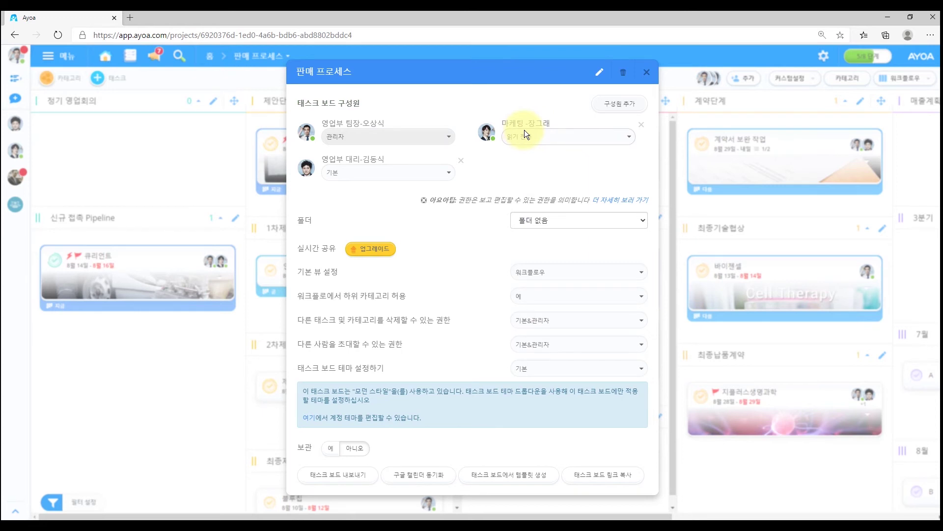
click(216, 72)
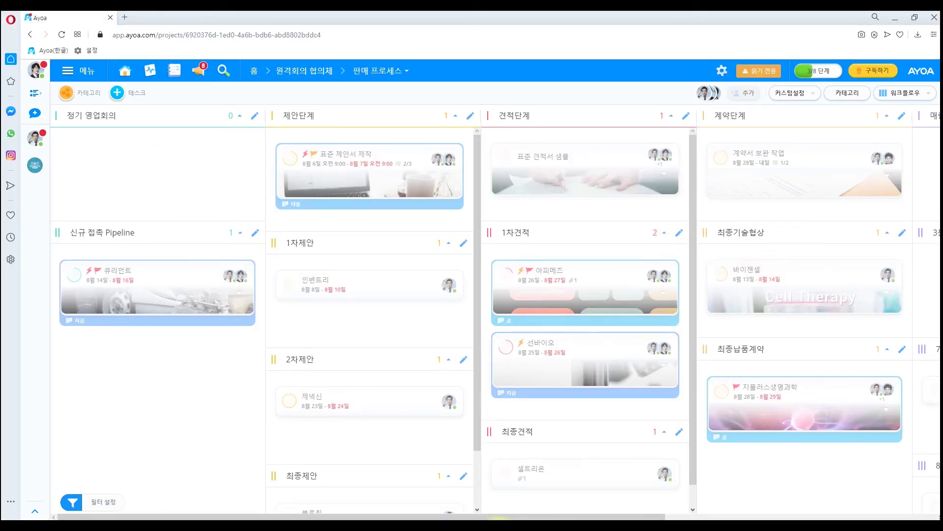
In the marketing member's browser, try editing the start date of 표준 제안서 제작 and adding members to 표준 견적서 샘플
drag(452, 516, 485, 516)
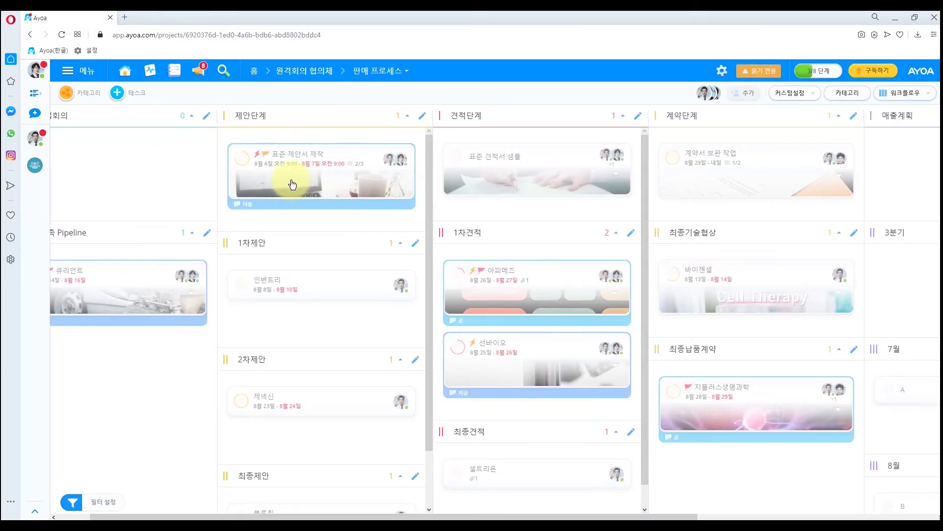
click(337, 199)
click(873, 242)
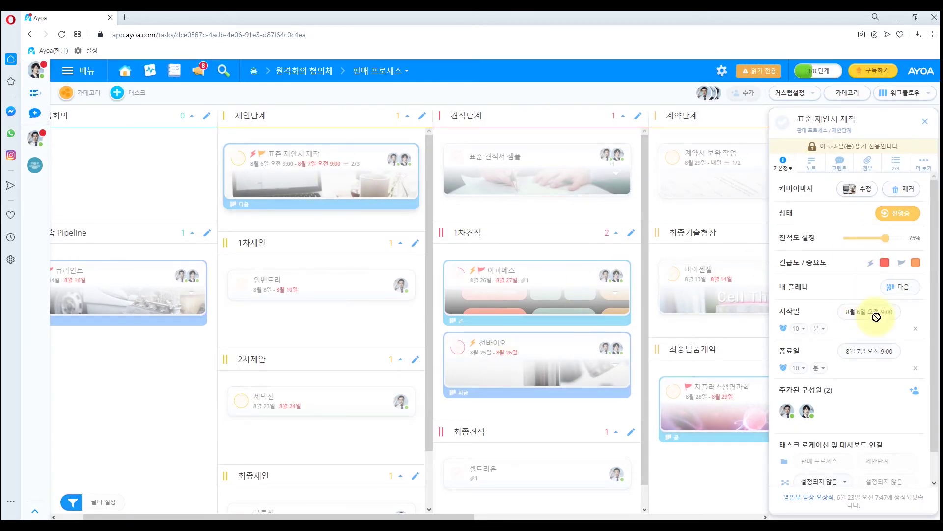
click(876, 316)
click(478, 348)
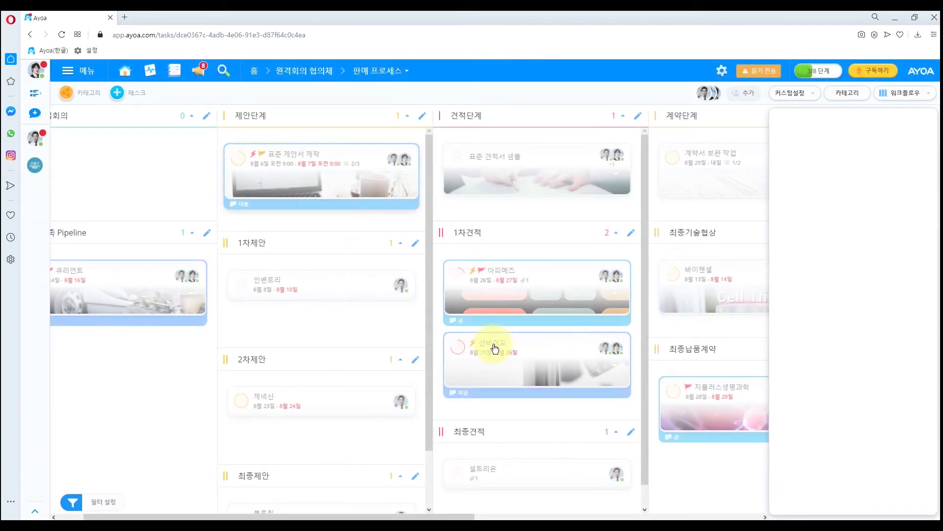
click(540, 177)
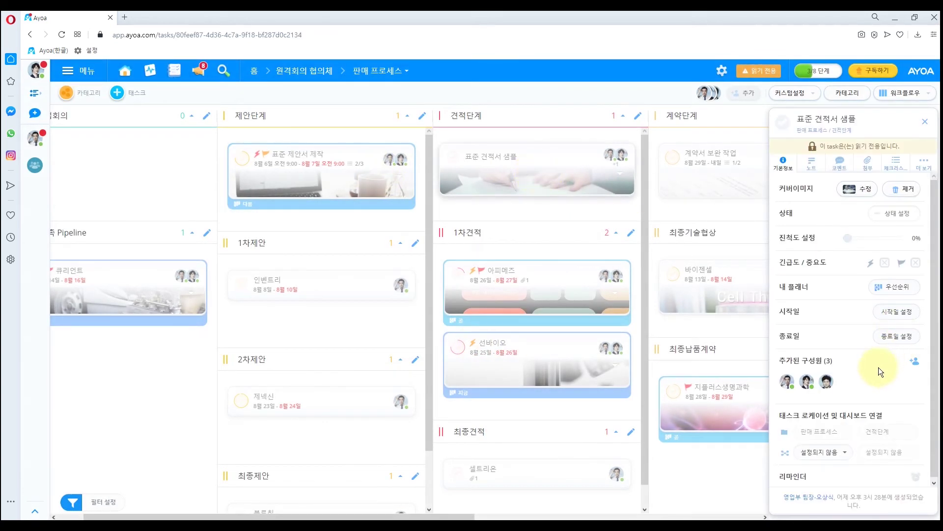
click(913, 366)
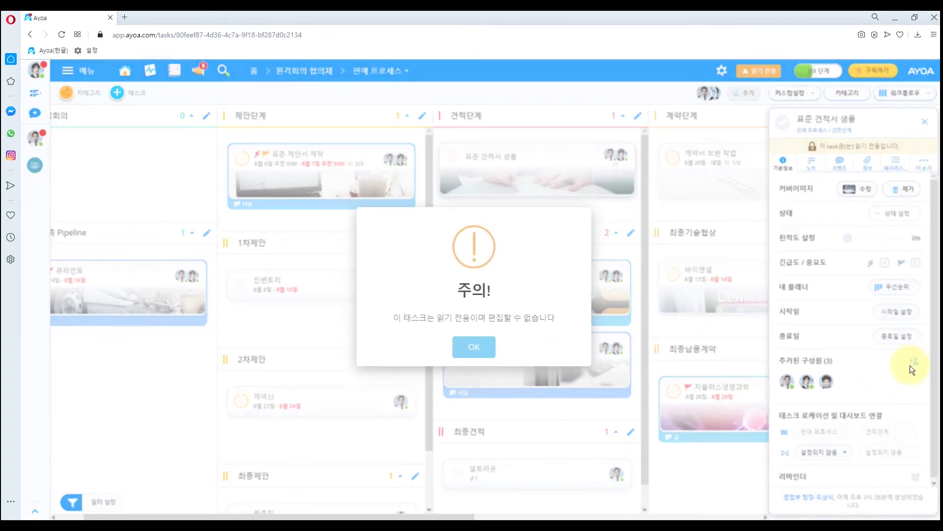
click(483, 346)
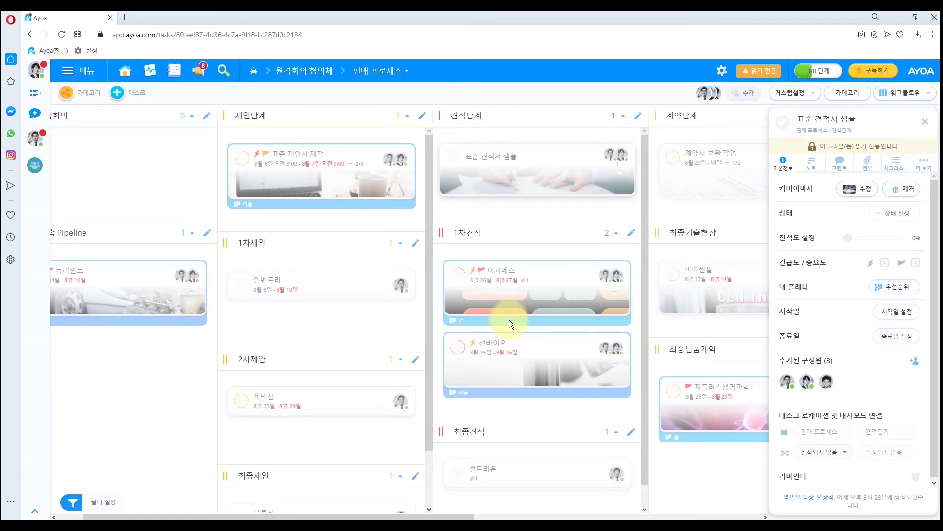
click(924, 121)
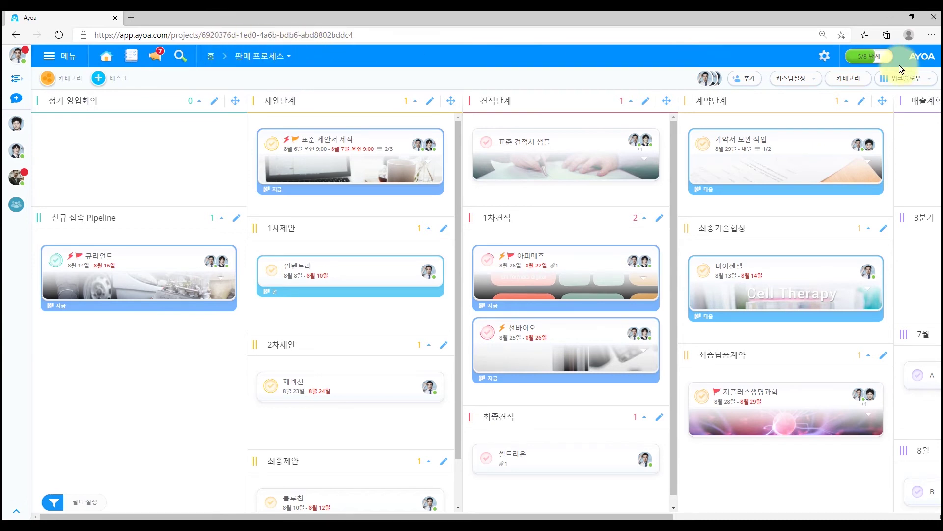
Return to the team leader's browser, switch the board to the 캔버스 view and look at the leader's own 상태 설정 options
click(923, 79)
click(897, 99)
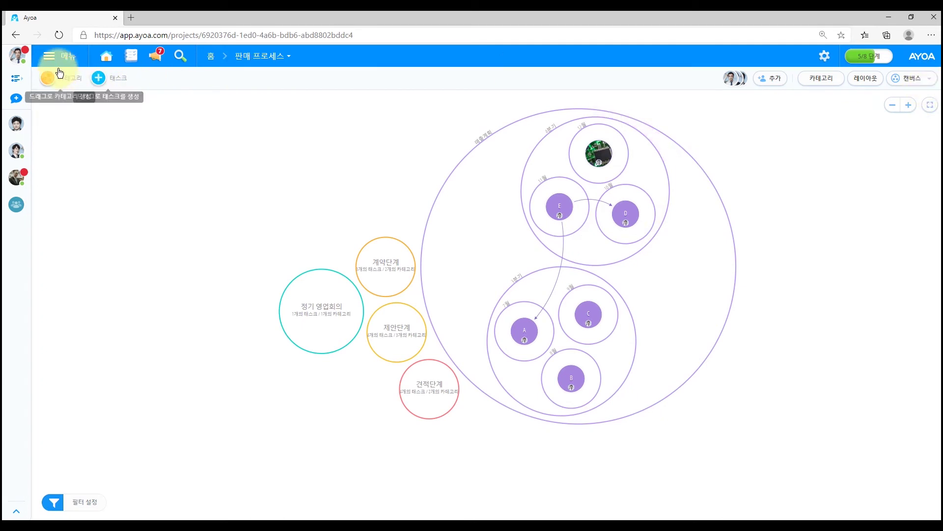
click(18, 62)
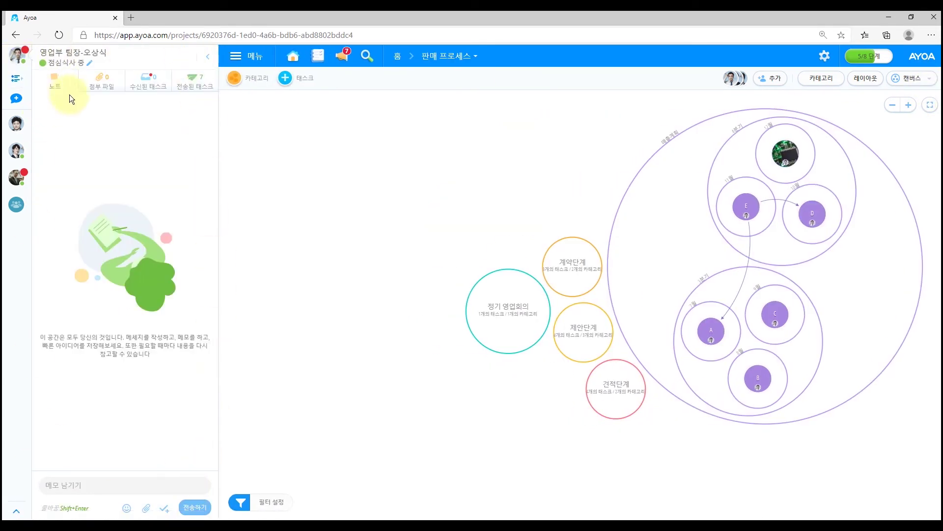
click(61, 63)
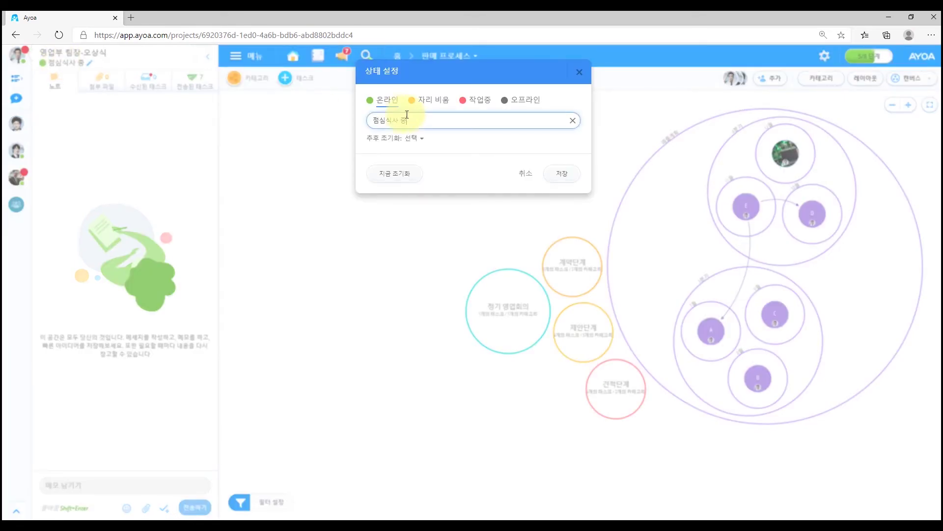
click(580, 79)
click(208, 57)
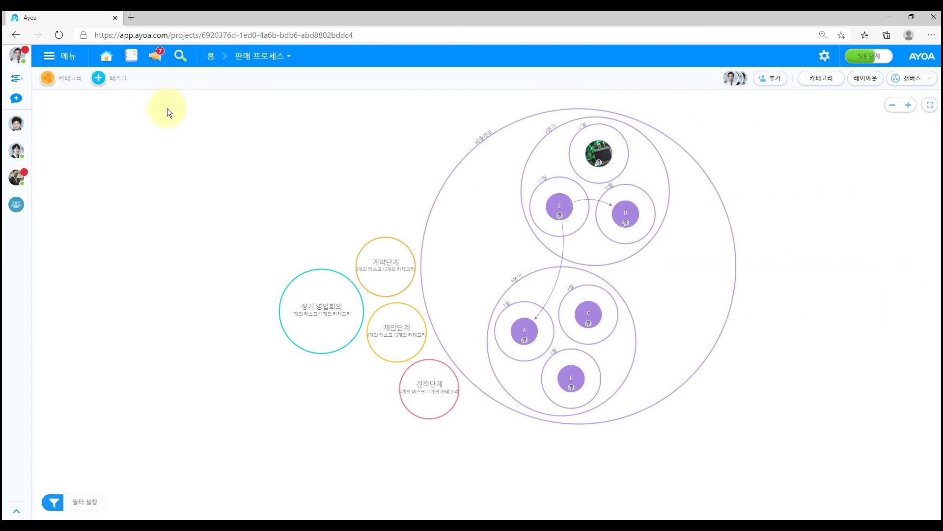
View 내 플래너, reopen the 판매 프로세스 board from the home page and review the member permissions in its settings
click(131, 57)
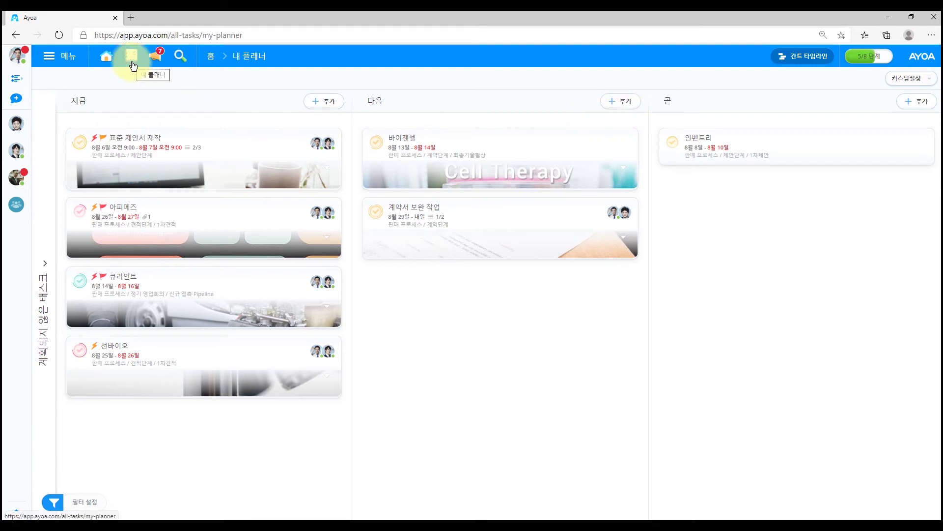
click(105, 64)
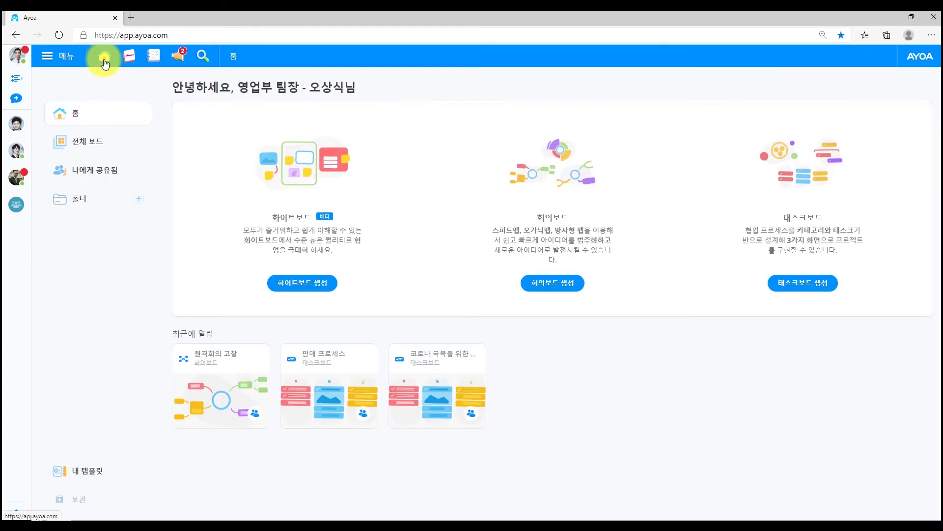
click(326, 361)
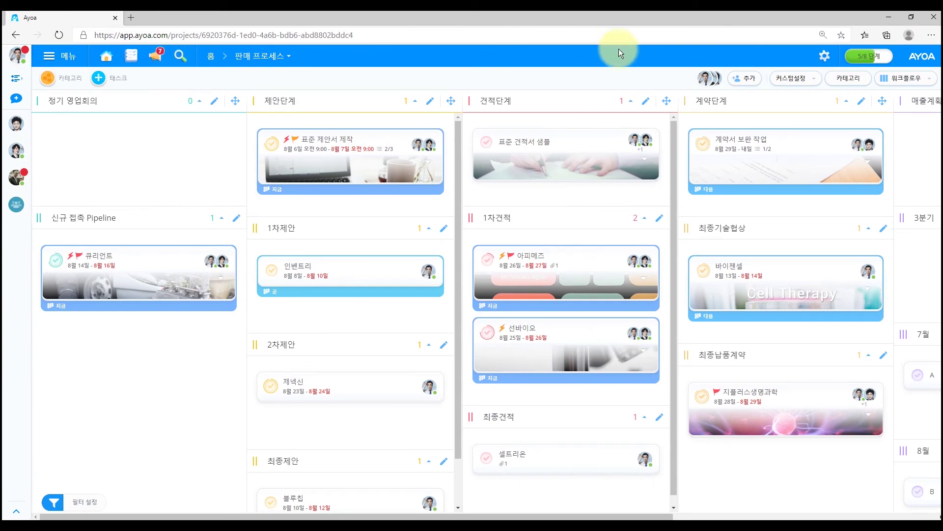
click(823, 61)
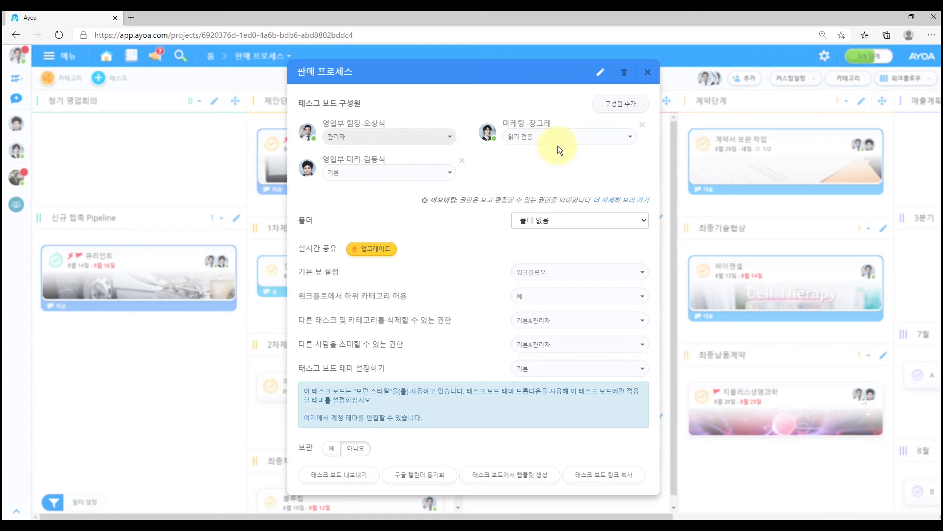
click(647, 72)
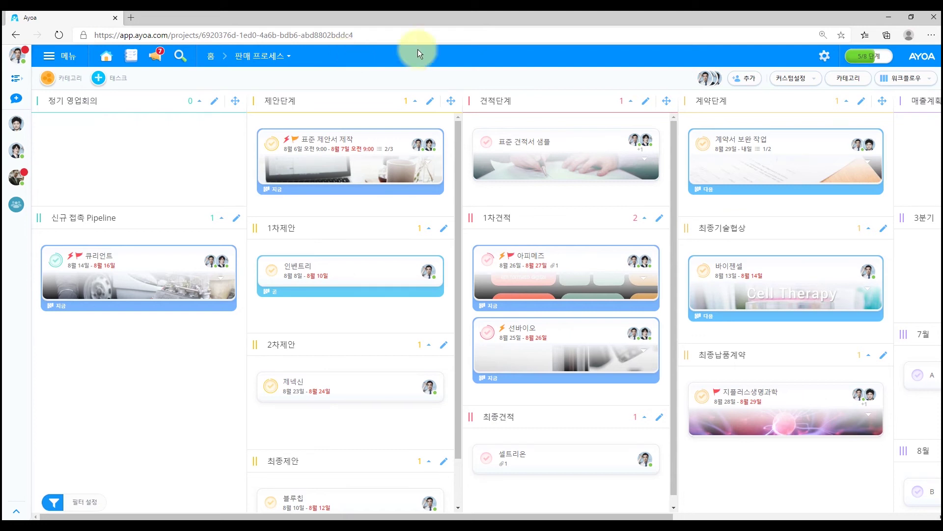
Switch the board to the 간트 타임라인 view and look through its categories, task progress and schedule bars
click(926, 78)
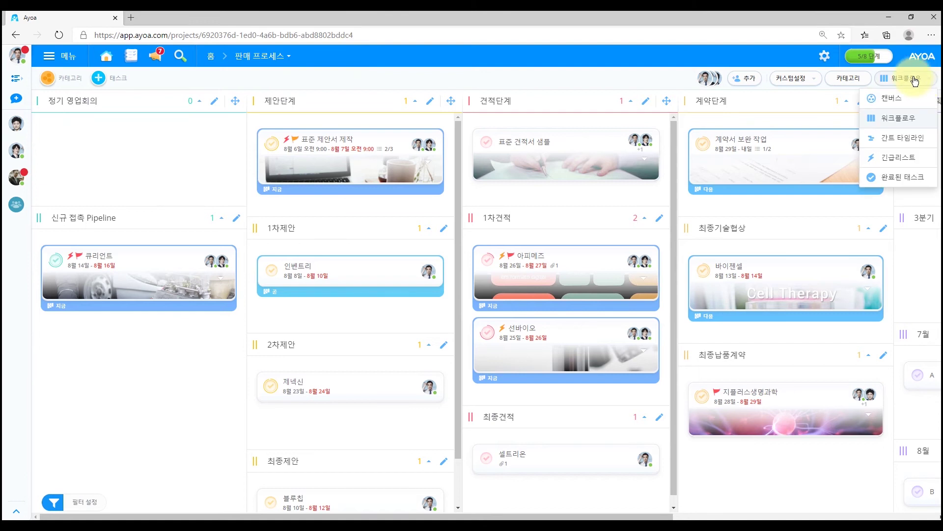
click(913, 141)
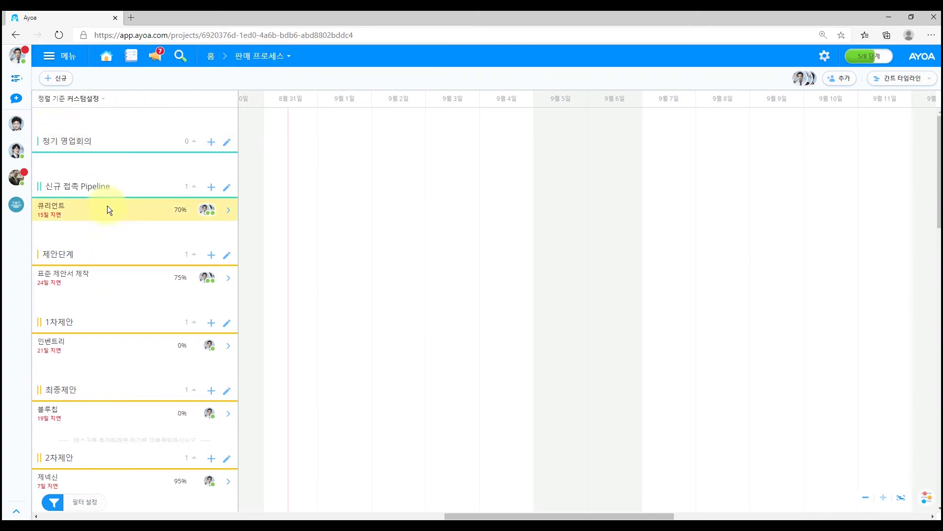
scroll(103, 187, down, 10)
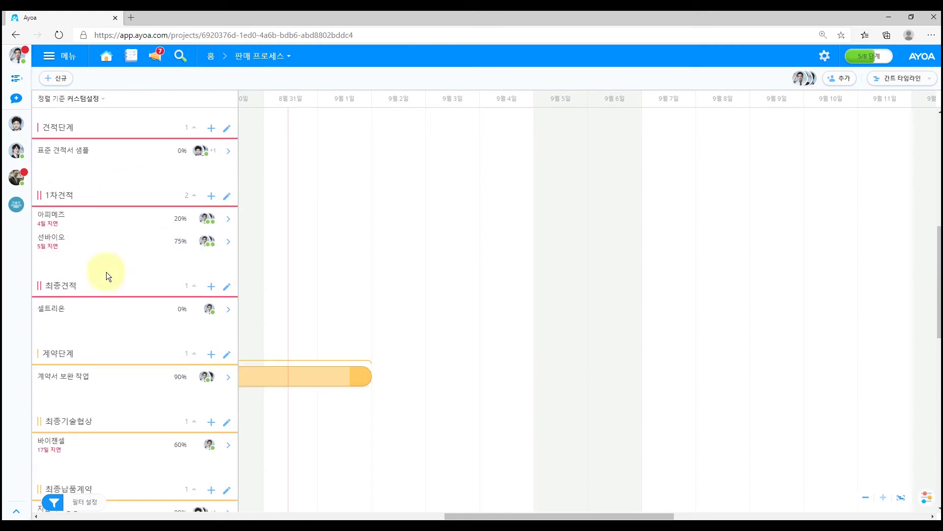
scroll(116, 329, down, 6)
scroll(115, 309, up, 9)
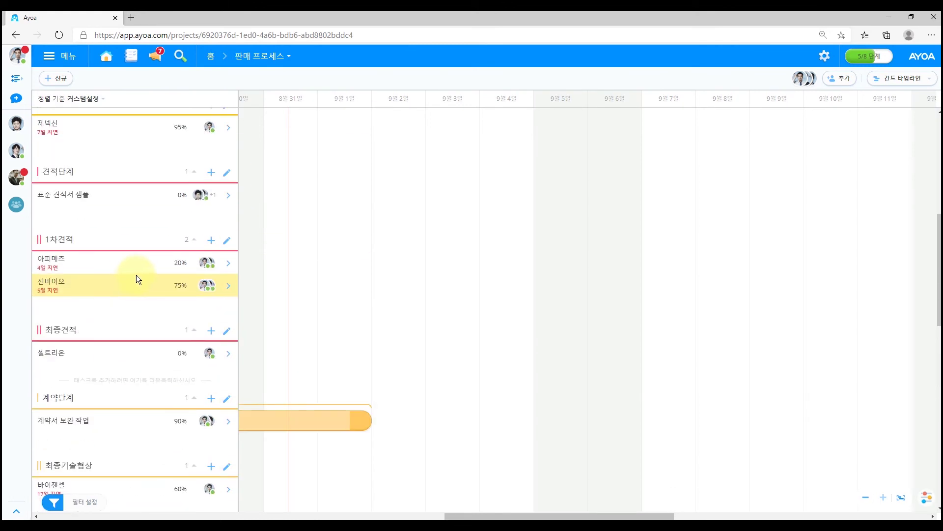
scroll(145, 264, up, 4)
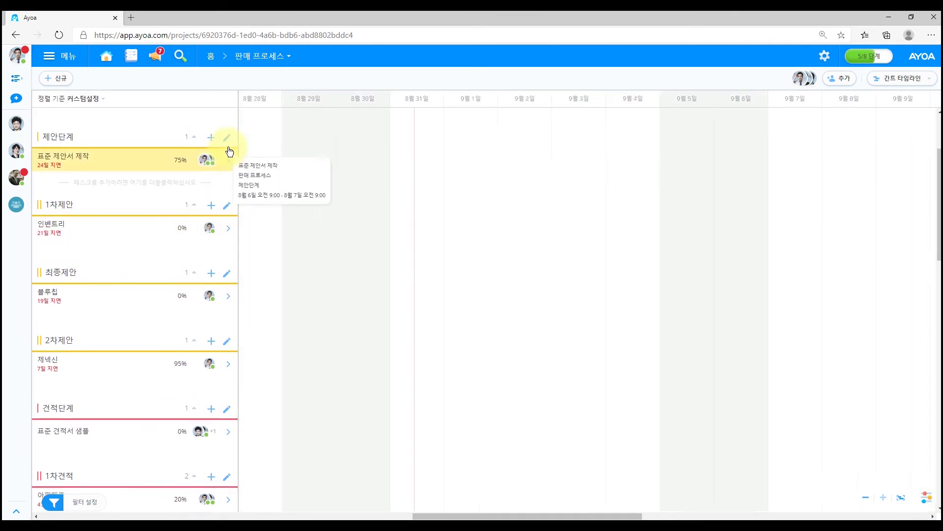
scroll(229, 150, up, 3)
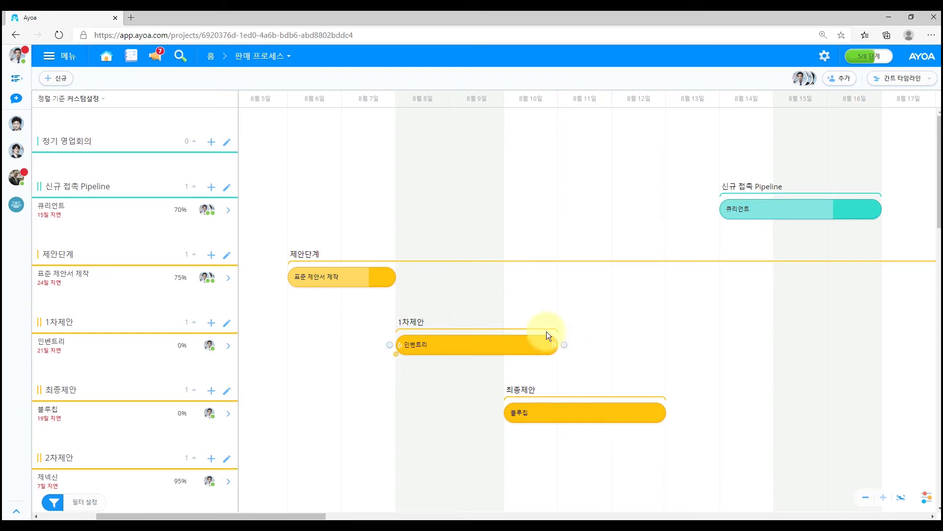
Sort the timeline by 날짜순 and jump to the schedule bars of several tasks from 표준 제안서 제작 through 선바이오
click(57, 104)
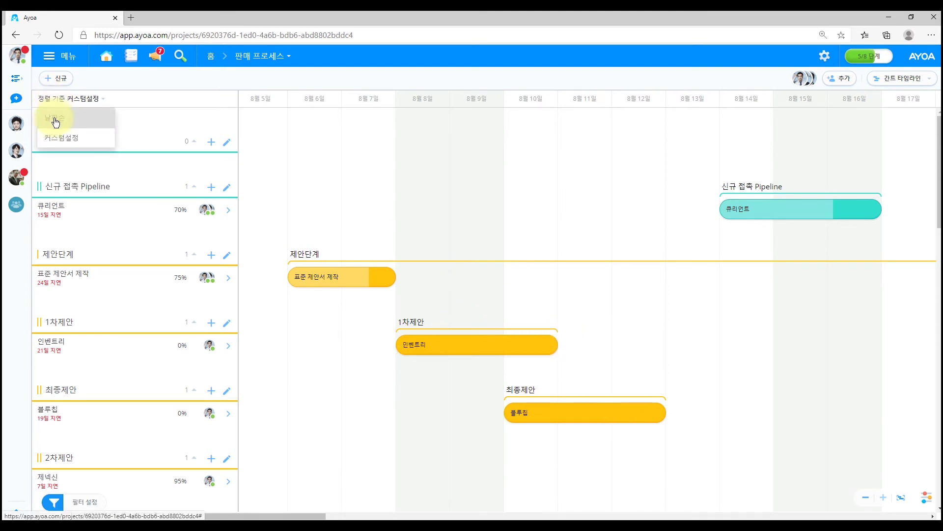
click(55, 121)
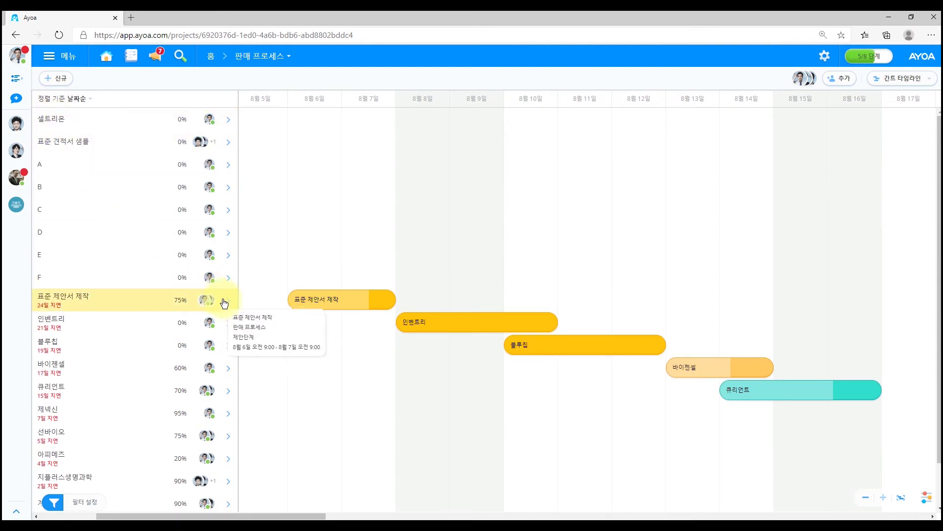
click(228, 325)
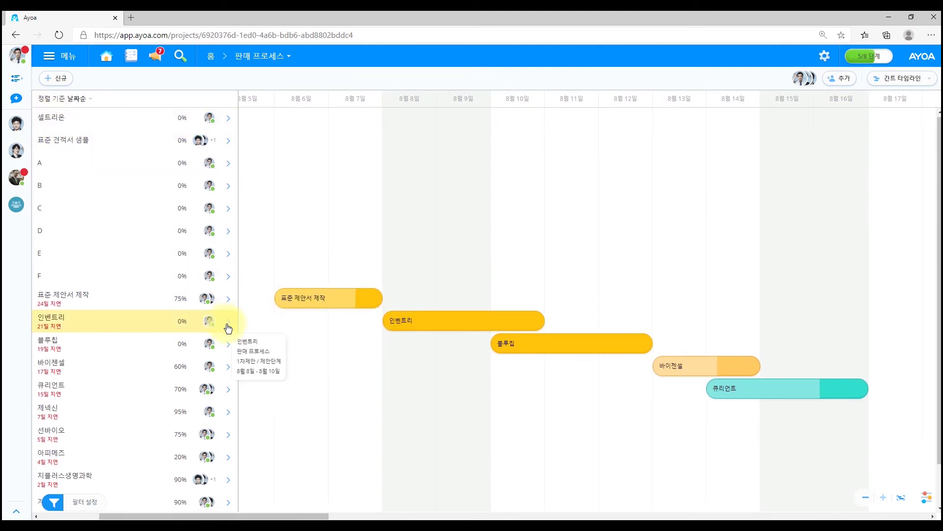
click(229, 342)
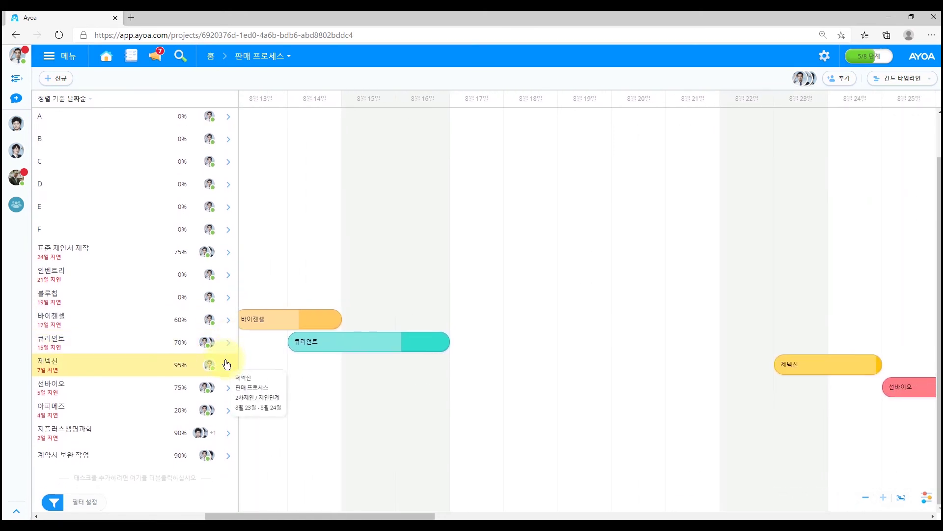
click(227, 368)
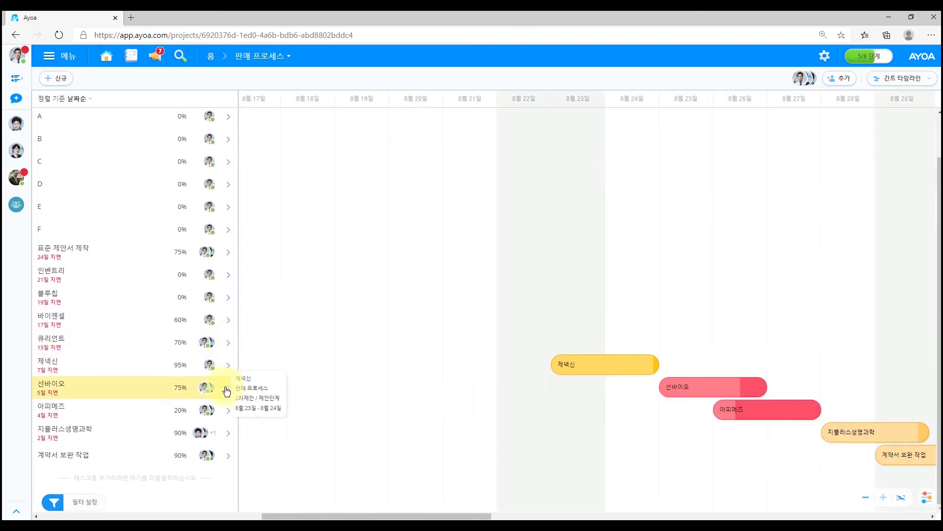
click(226, 391)
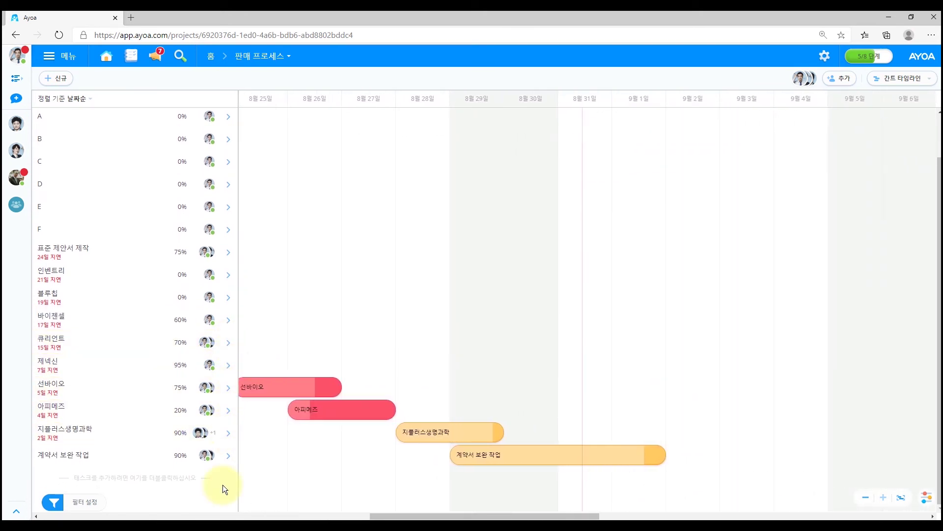
click(227, 253)
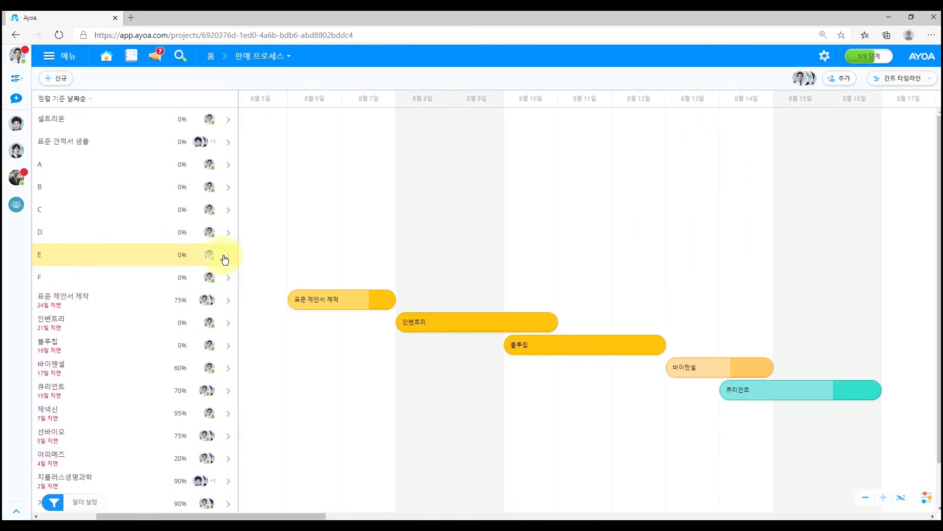
click(226, 350)
click(229, 383)
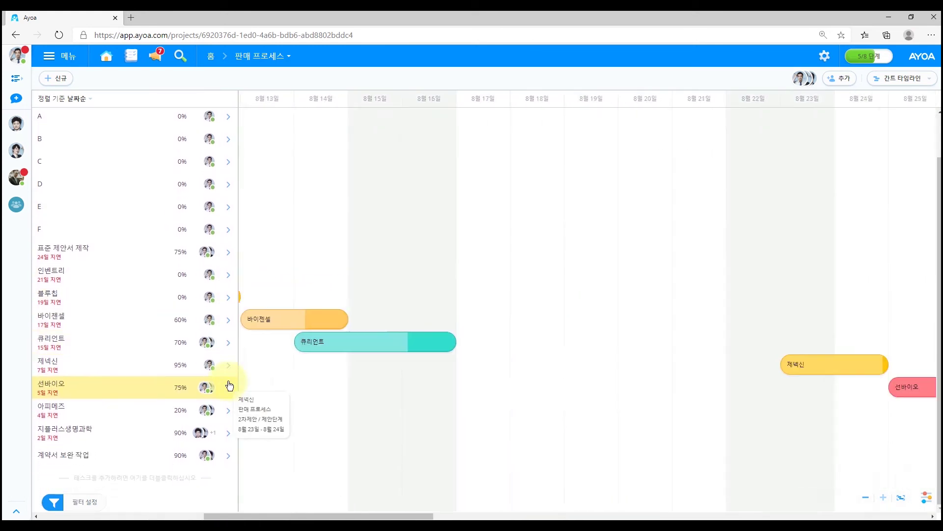
click(229, 350)
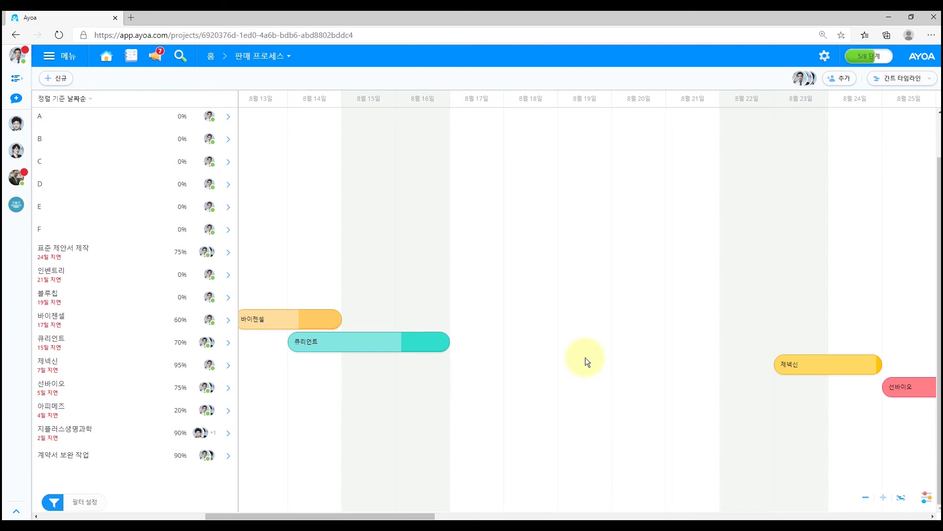
Add a milestone named 모두의 공유 인지 사항 in the 2차제안 category, dated 8월 19일
click(49, 78)
click(58, 145)
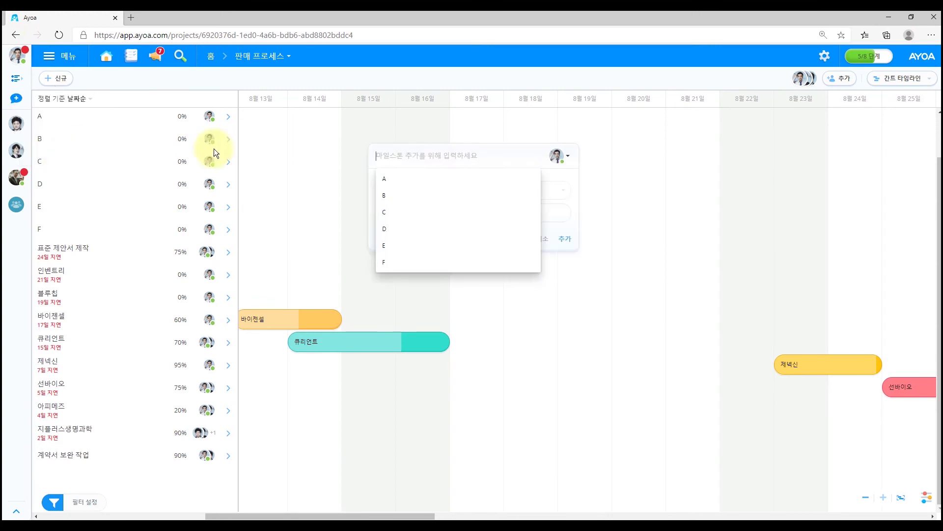
text(모두의 공유)
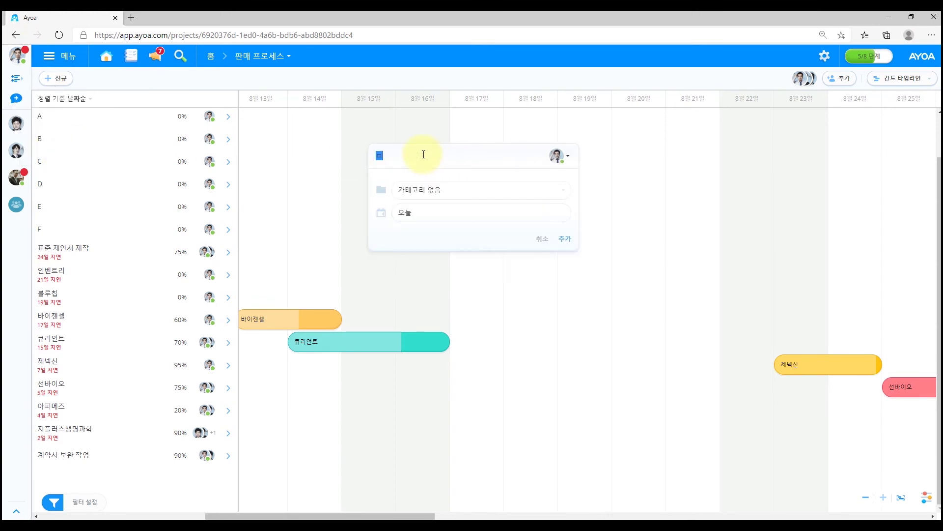
text( 인지 사항)
click(488, 197)
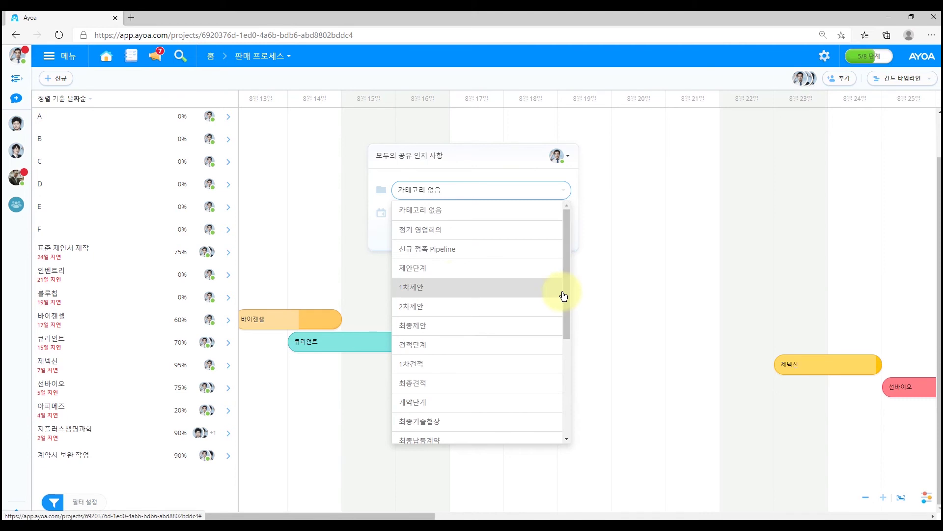
click(470, 307)
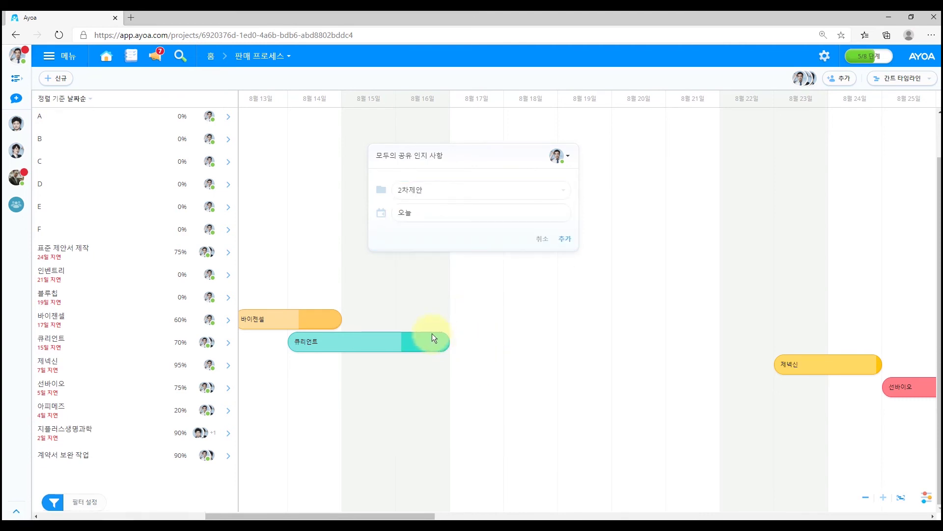
click(547, 215)
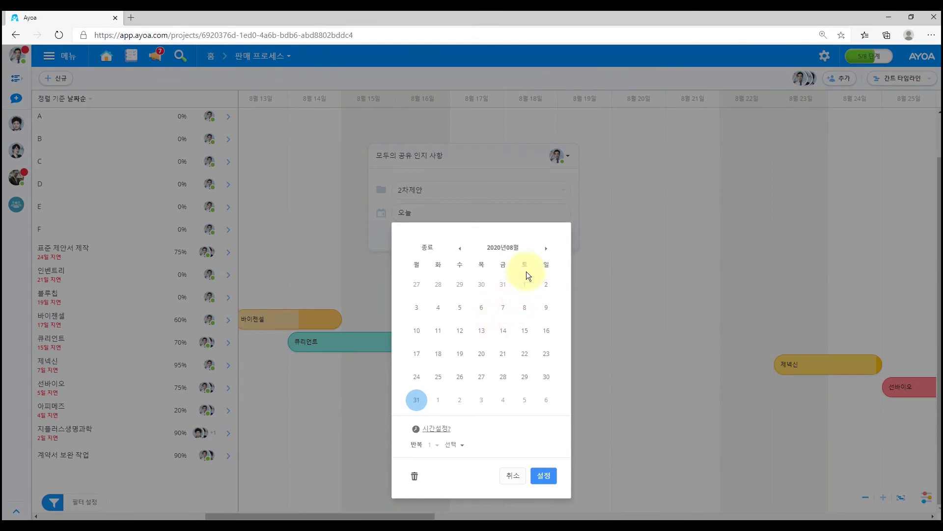
click(460, 356)
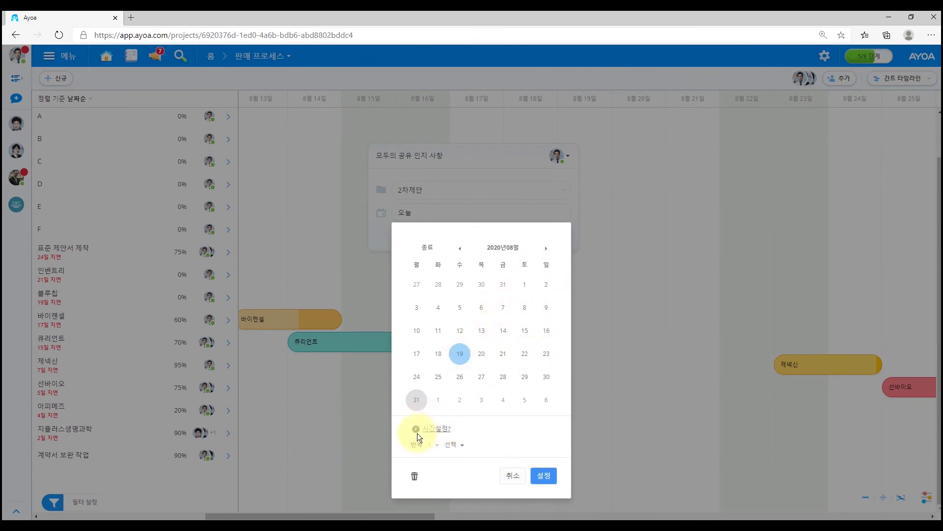
click(550, 477)
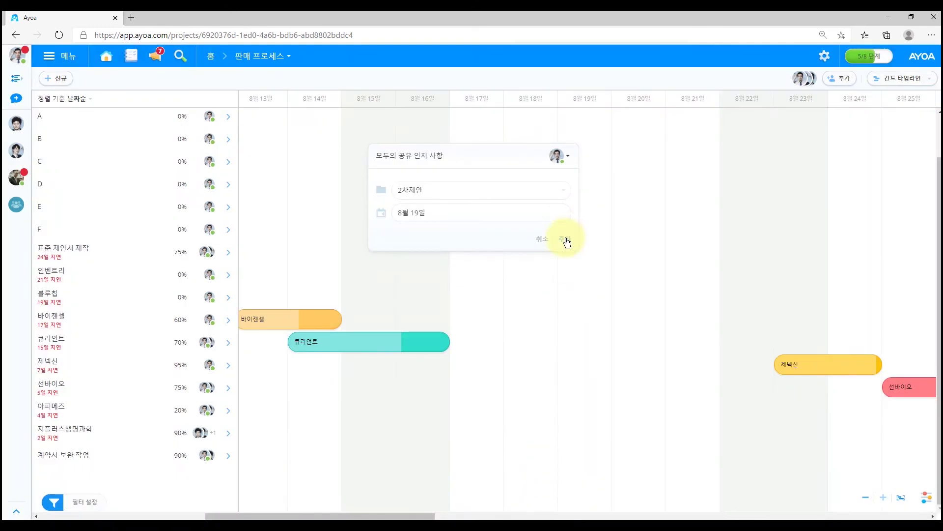
click(566, 239)
Move the milestone to 8월 20일 and link it as a dependency between the 큐리언트 and 제넥신 tasks
drag(399, 511, 343, 511)
drag(496, 342, 553, 346)
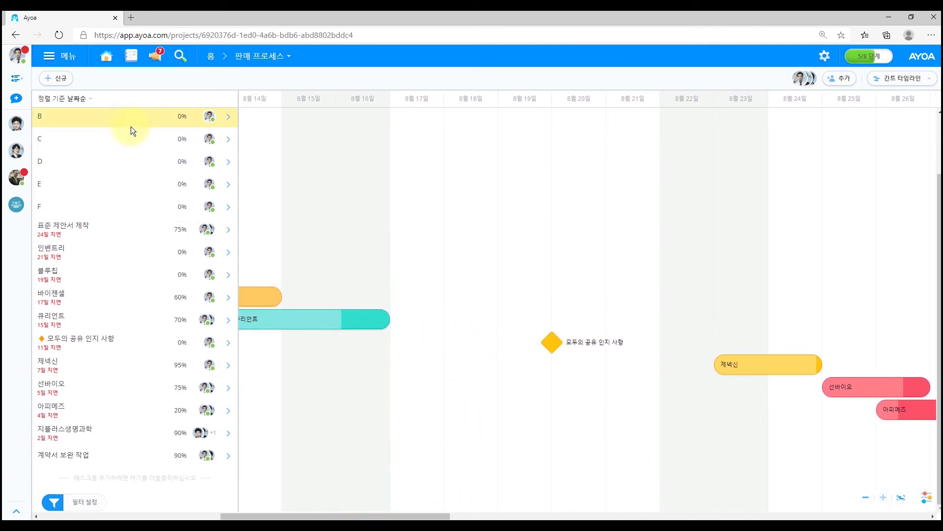
drag(344, 516, 332, 515)
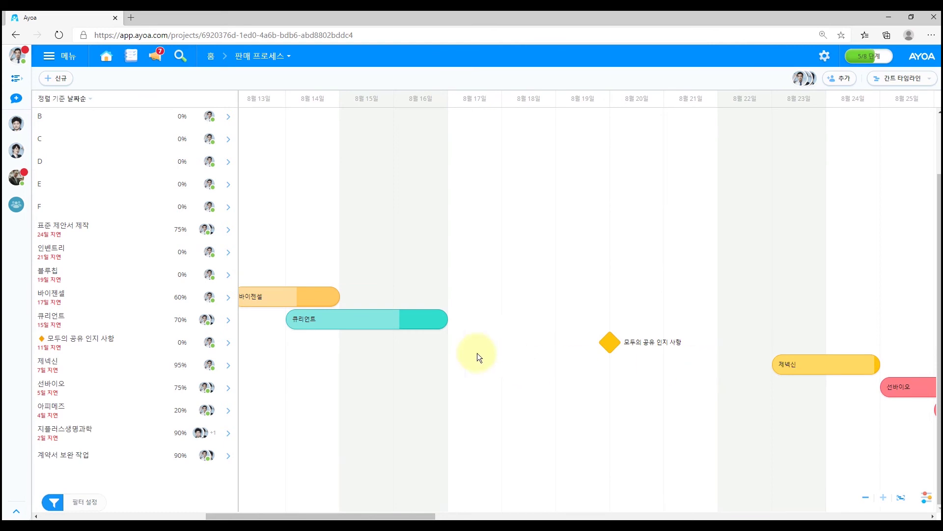
drag(449, 320, 607, 343)
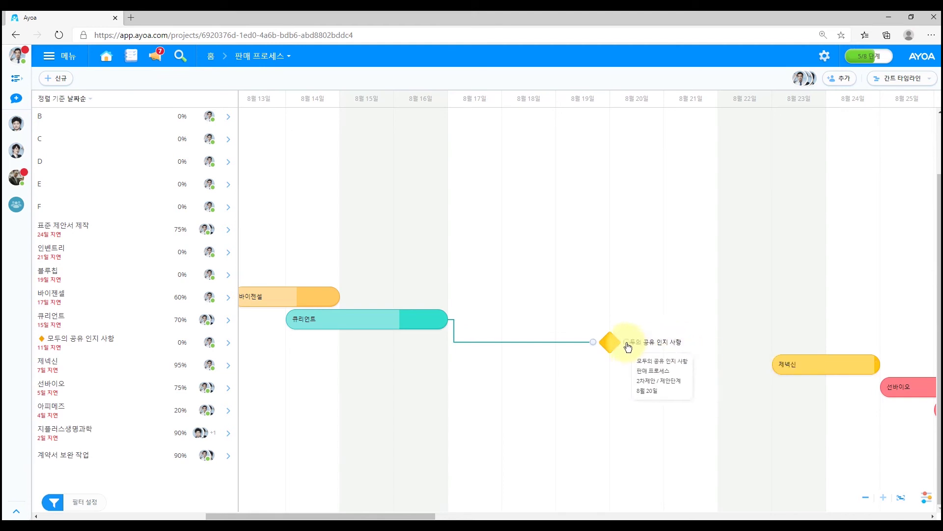
drag(629, 349, 766, 369)
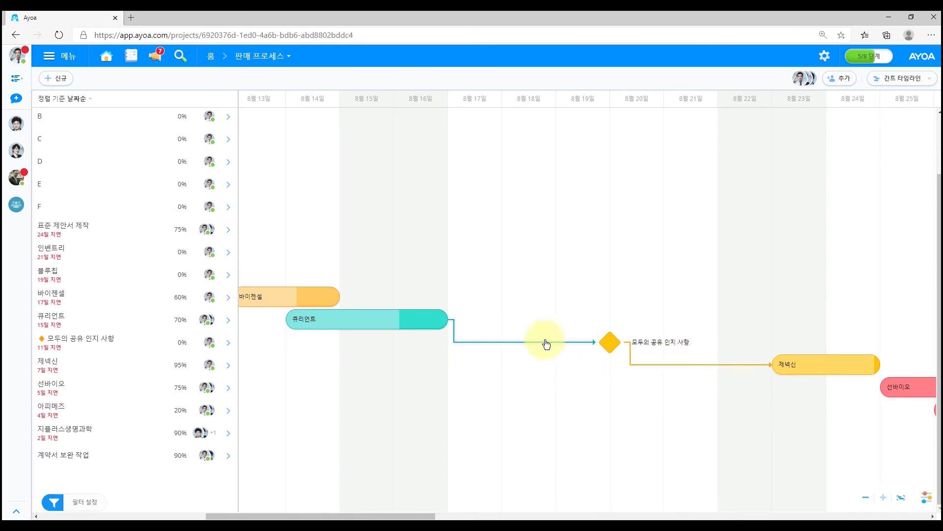
Add two more members to the 모두의 공유 인지 사항 milestone and close its details
click(615, 348)
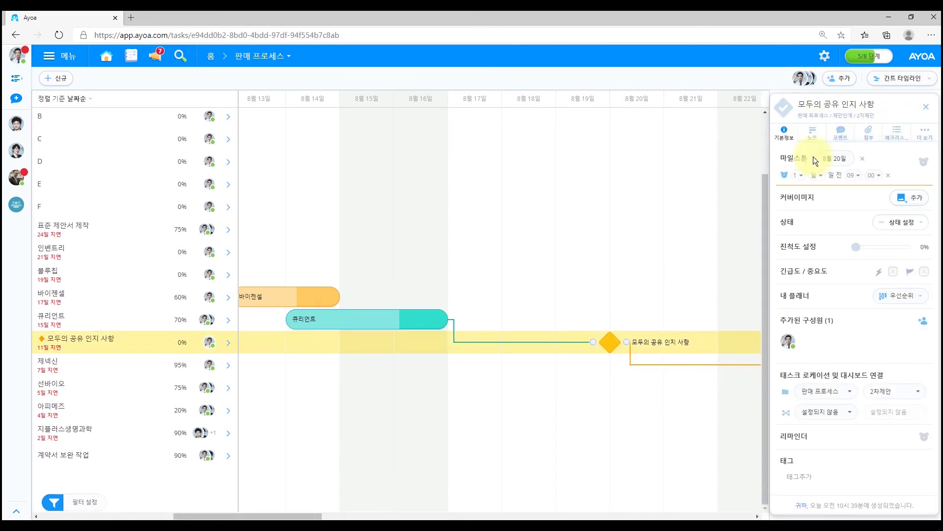
click(923, 324)
click(822, 417)
click(822, 416)
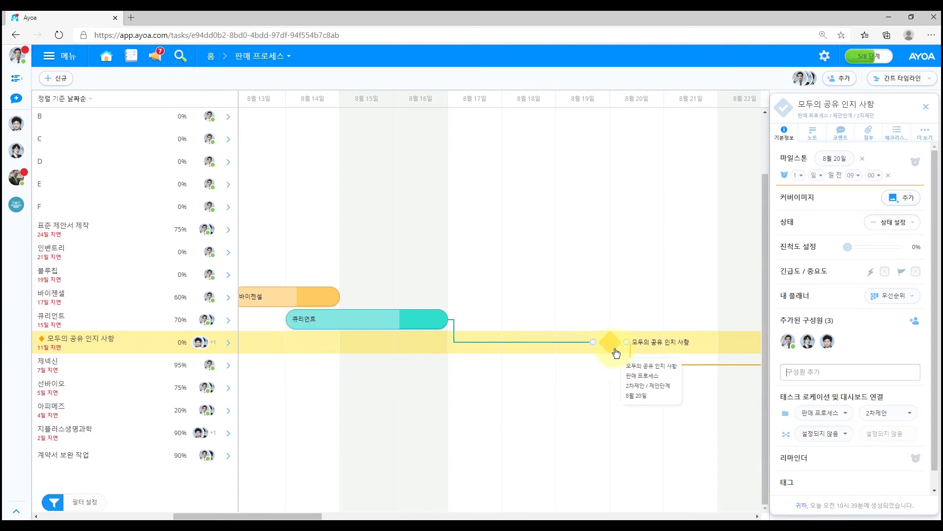
mouse_move(618, 346)
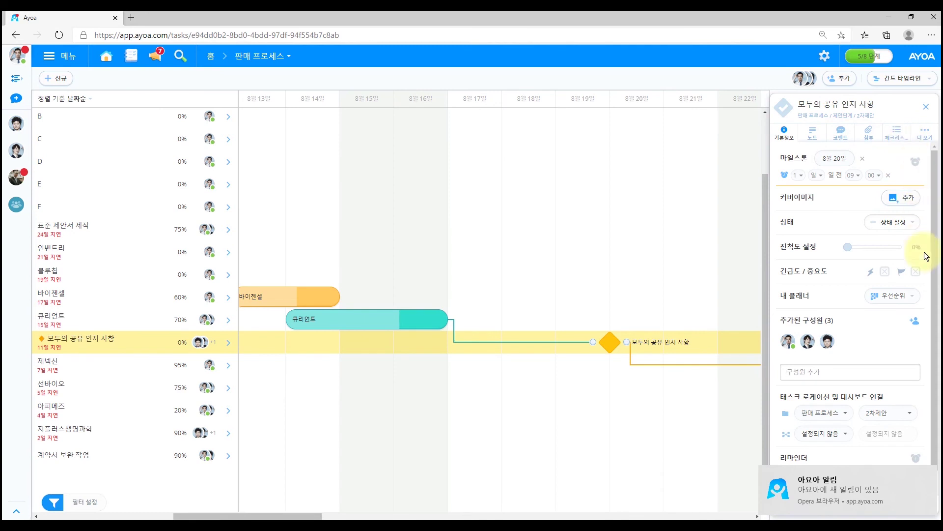
click(926, 109)
View the timeline at the week, month, quarter and year scales, and return it to the daily scale
mouse_move(383, 514)
mouse_down()
mouse_move(464, 515)
mouse_move(347, 511)
mouse_move(427, 512)
mouse_move(400, 512)
mouse_up()
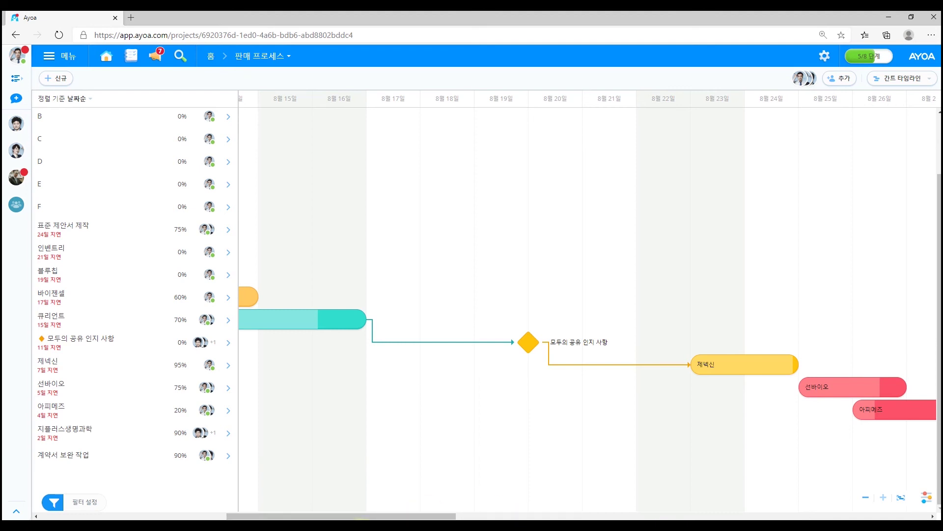
mouse_move(368, 513)
mouse_down()
mouse_move(280, 513)
mouse_move(364, 516)
mouse_up()
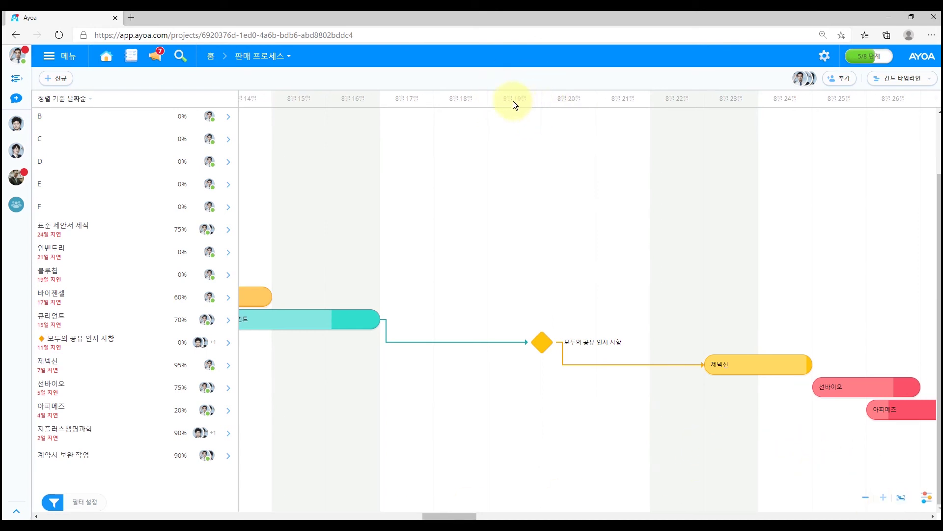
click(866, 497)
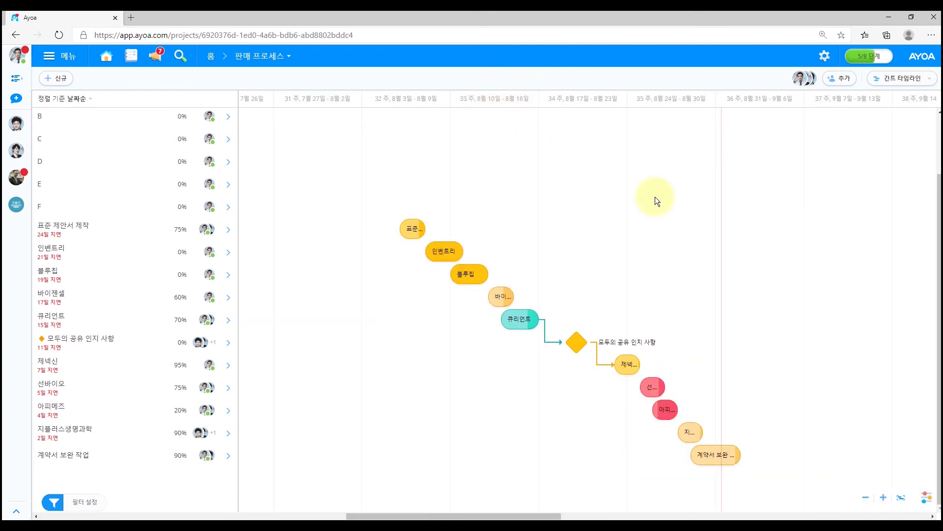
click(866, 497)
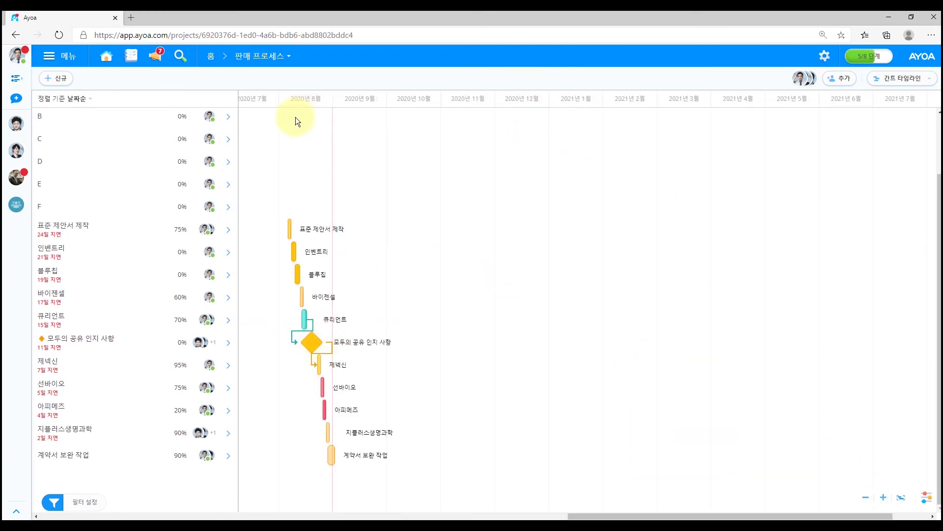
click(866, 497)
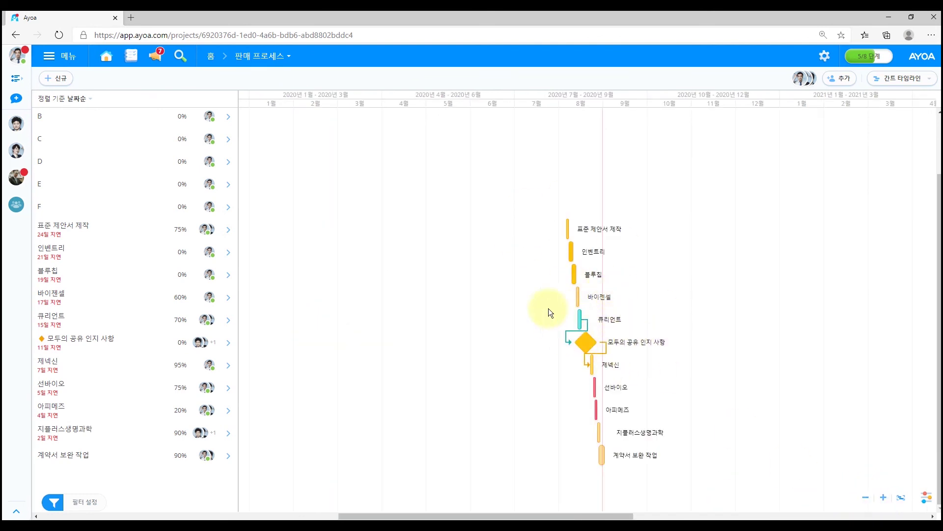
click(866, 497)
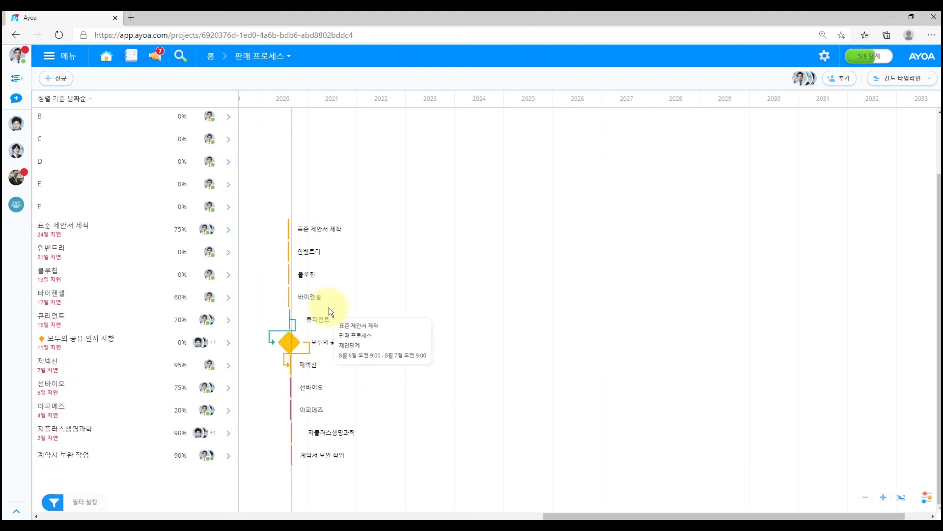
mouse_move(321, 264)
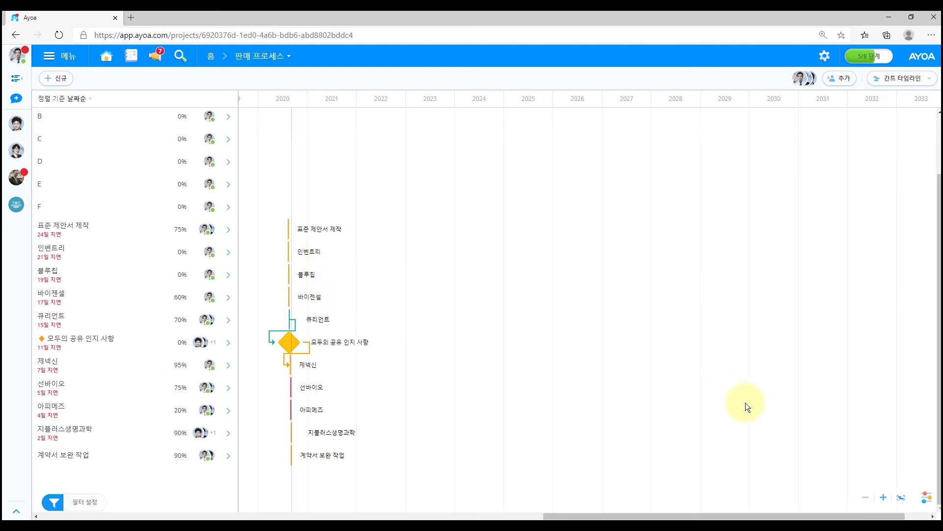
click(883, 498)
click(884, 497)
click(884, 497)
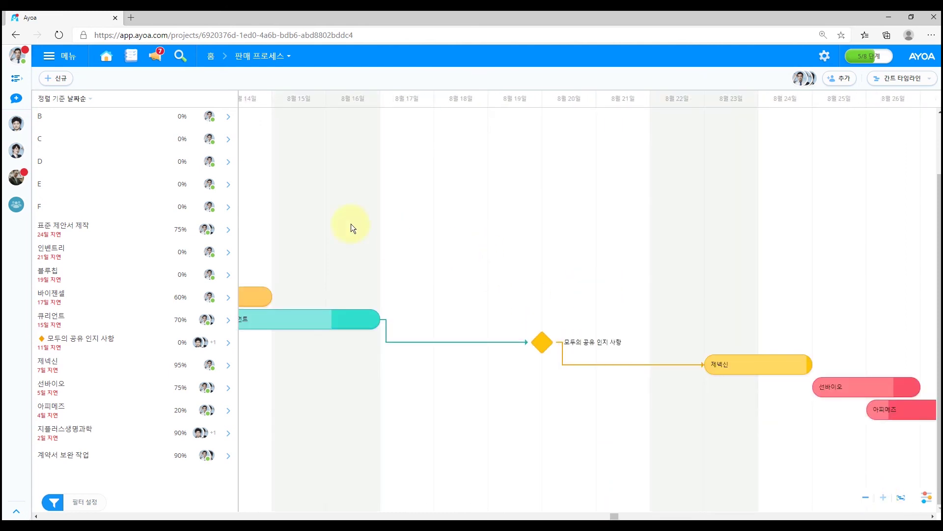
Sort the timeline by 커스텀설정 and look over the tasks grouped under their categories, including the milestone under 2차제안
click(47, 100)
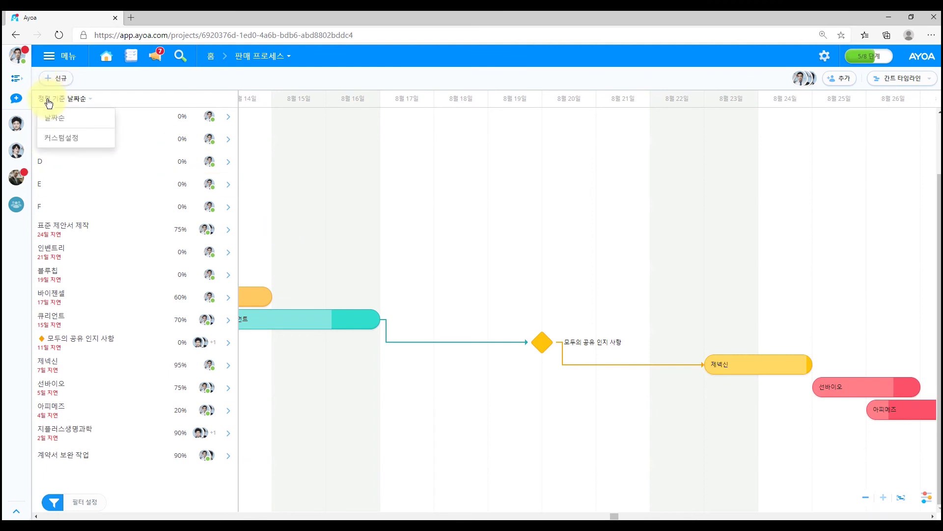
click(60, 141)
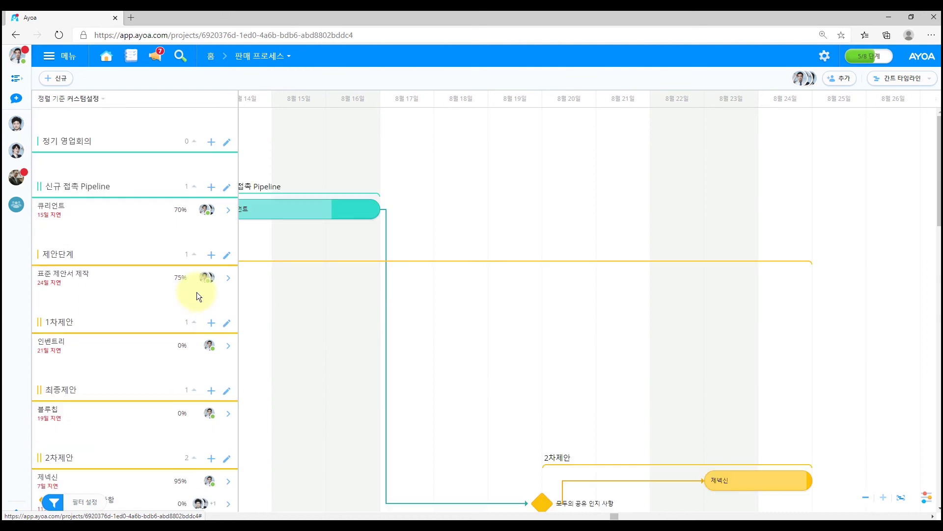
scroll(295, 280, down, 5)
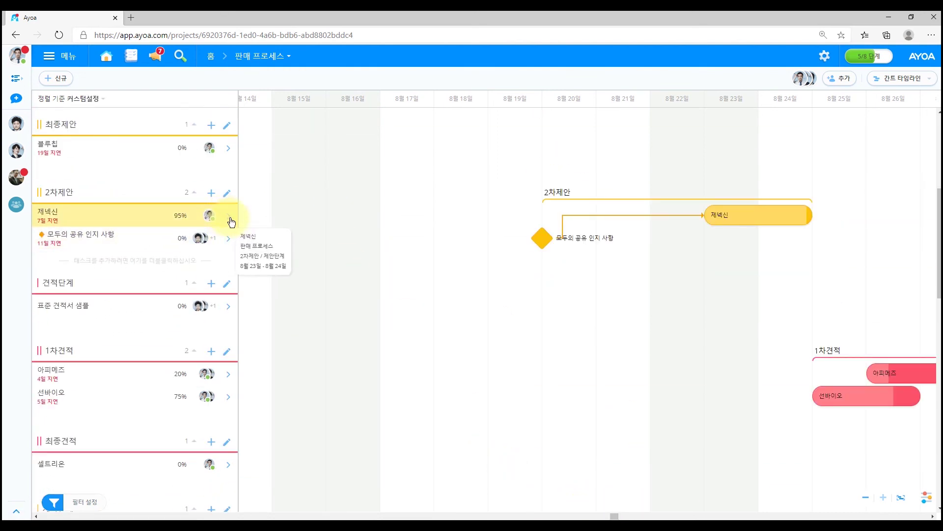
scroll(229, 212, up, 1)
scroll(214, 210, up, 1)
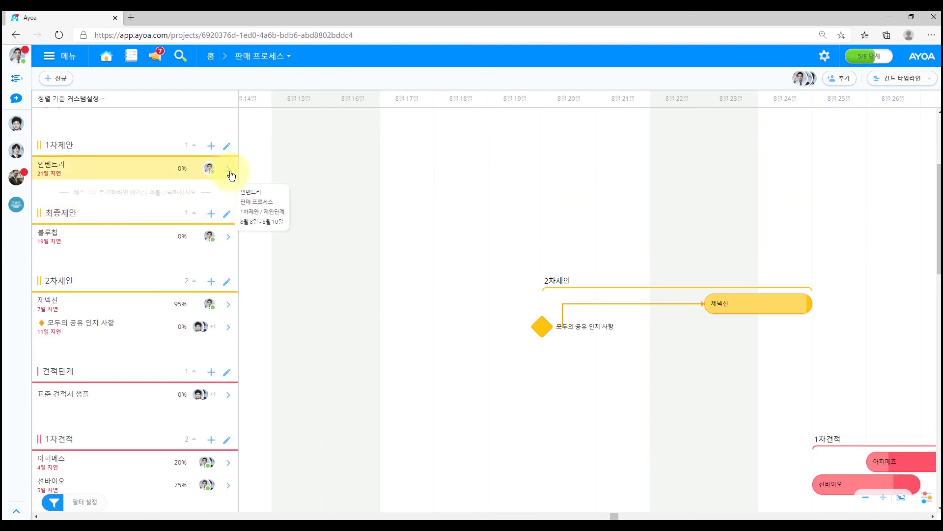
Bring the 표준 제안서 제작 task into view on the timeline and look through the category list down to 12월
scroll(224, 199, up, 2)
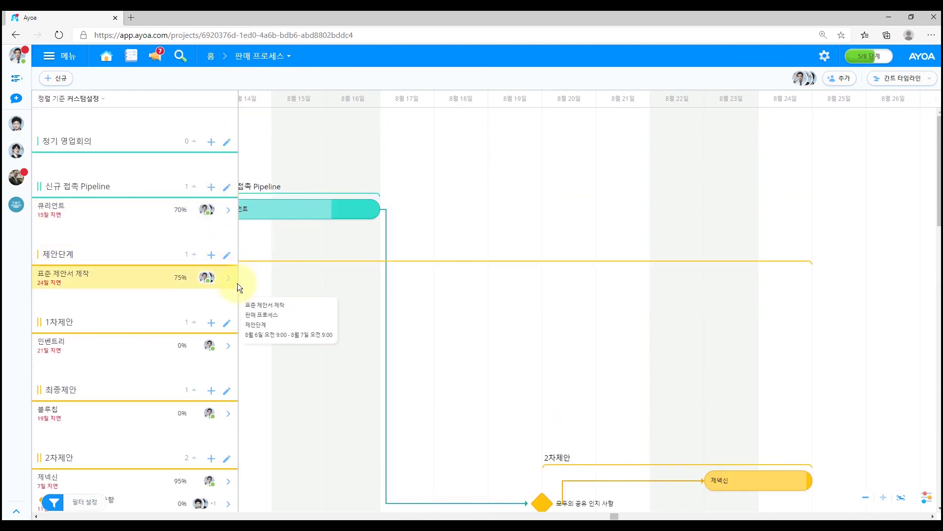
click(227, 277)
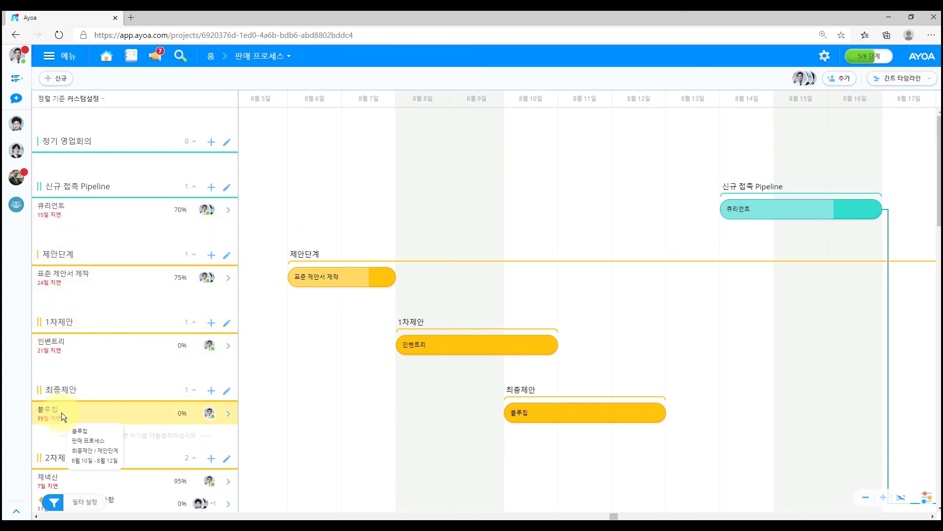
scroll(81, 290, down, 3)
scroll(81, 291, down, 15)
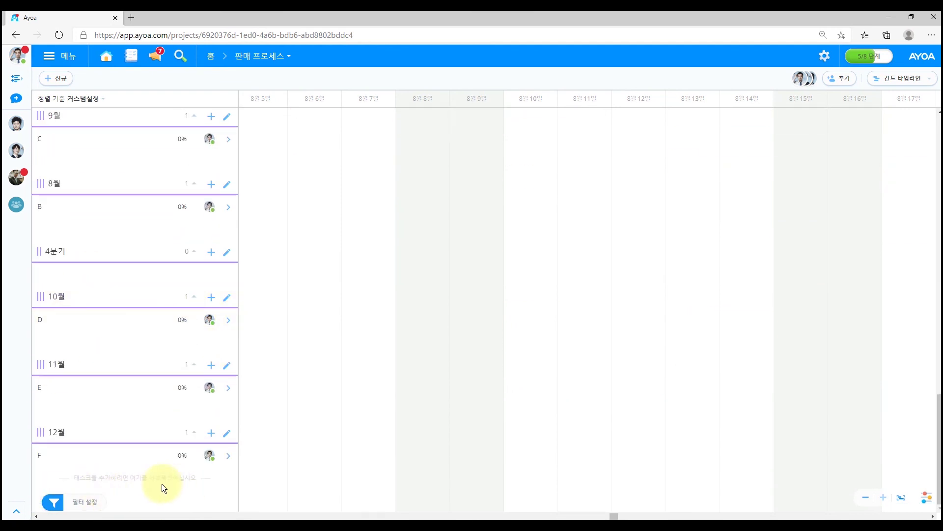
Add a new category named 유지보수 현황 in purple
click(60, 79)
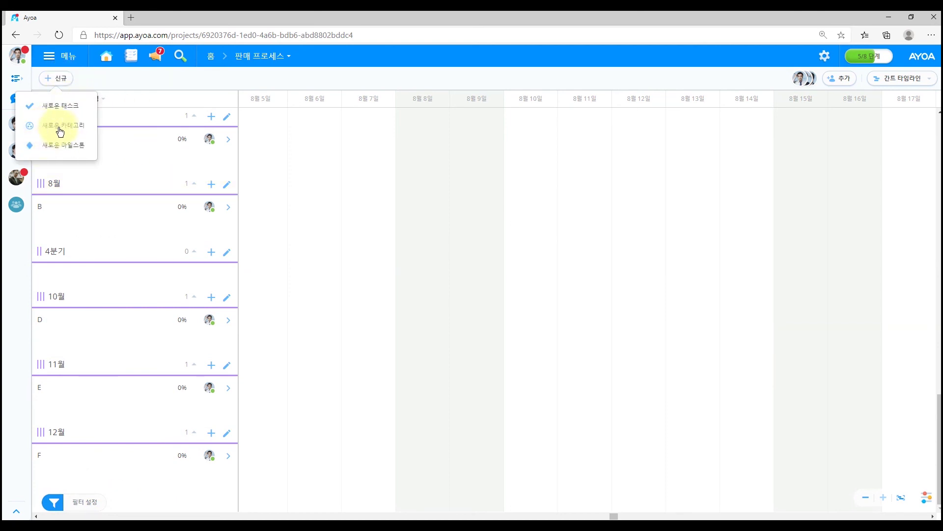
click(60, 131)
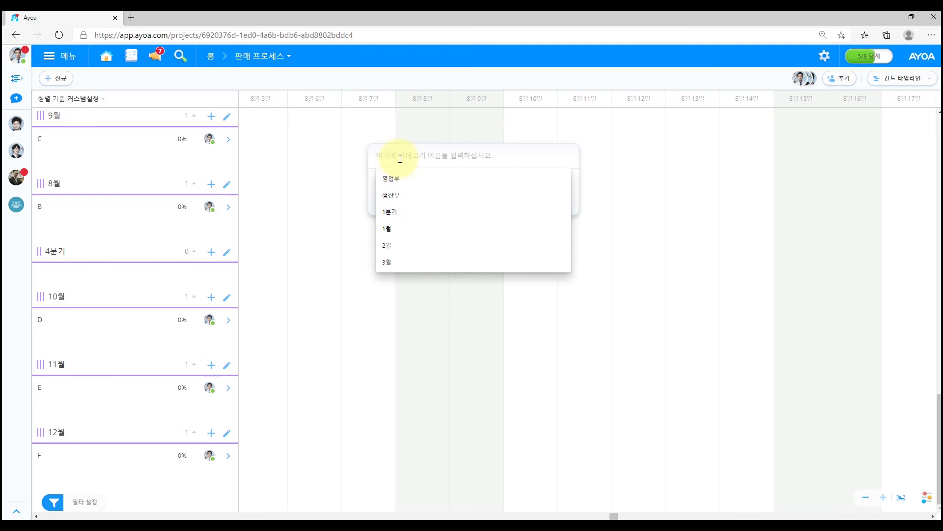
text(유지보수 현황)
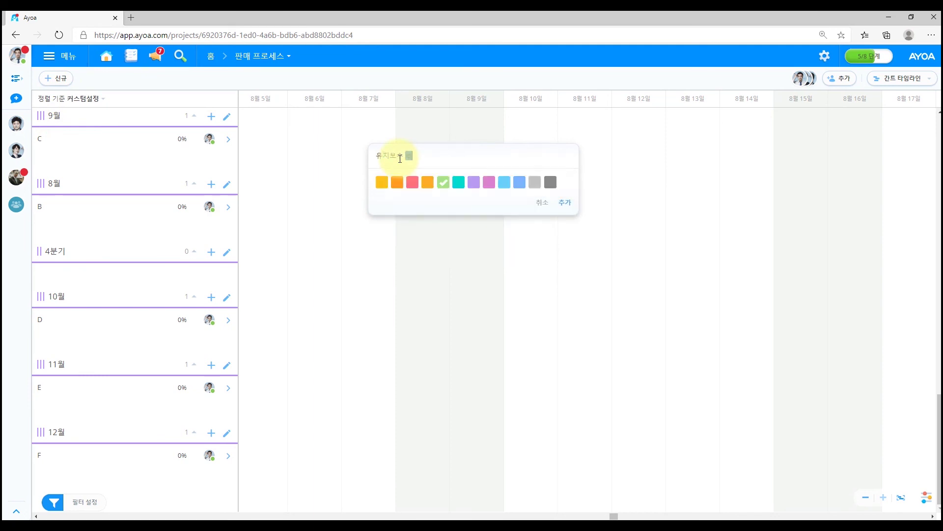
click(475, 186)
click(565, 206)
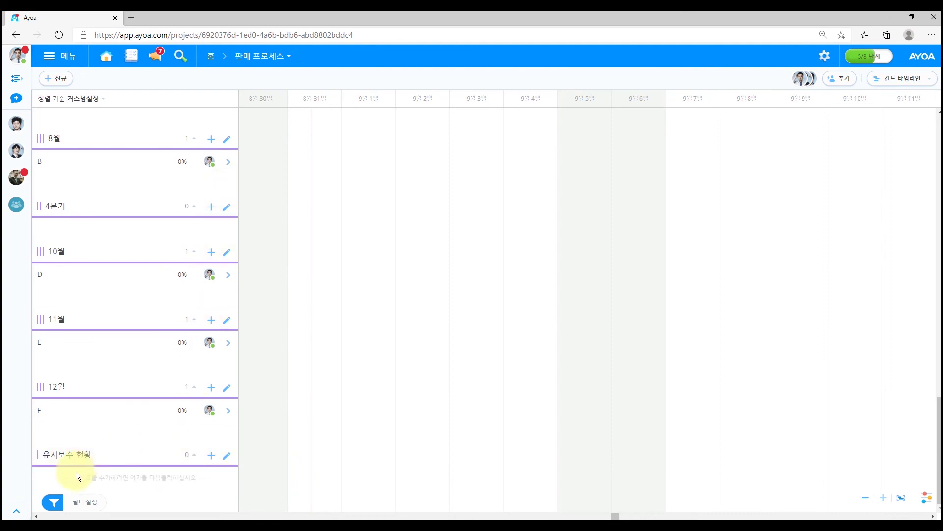
Add the task 8월 유지보수 현황 to the 유지보수 현황 category, running from 8월 30일 to 9월 2일
double_click(150, 477)
click(604, 311)
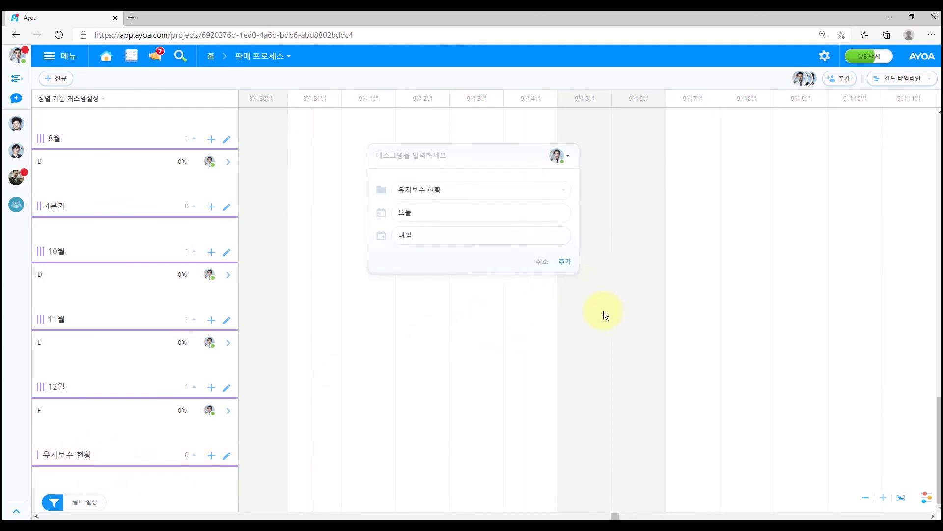
drag(279, 477, 434, 475)
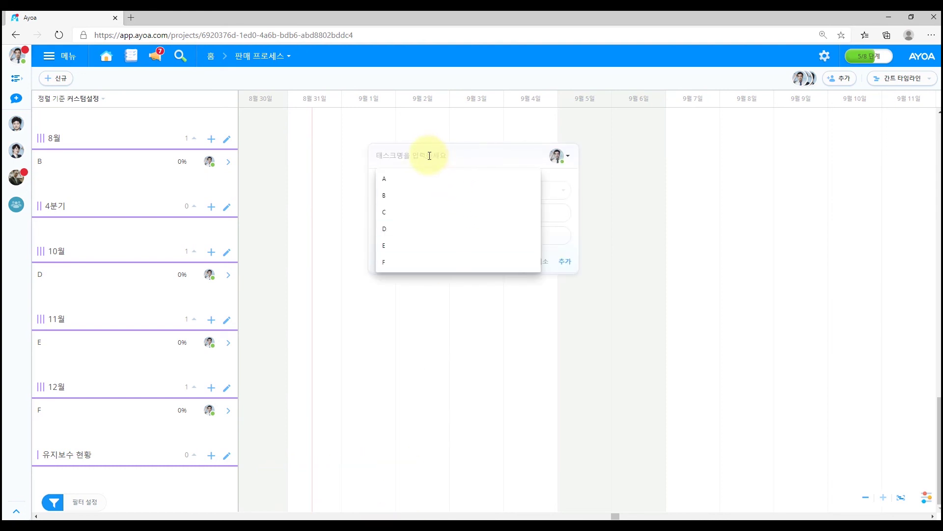
text(8월)
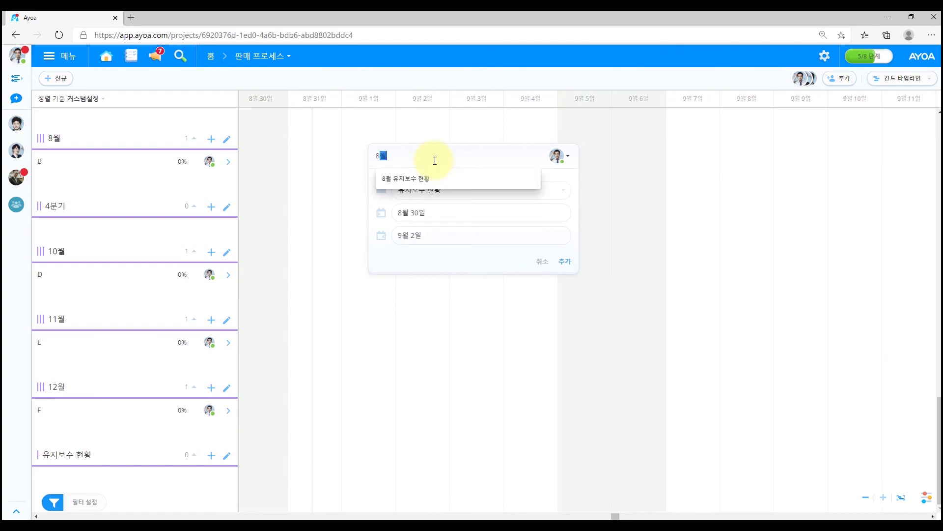
text( 유조)
text(지보수 )
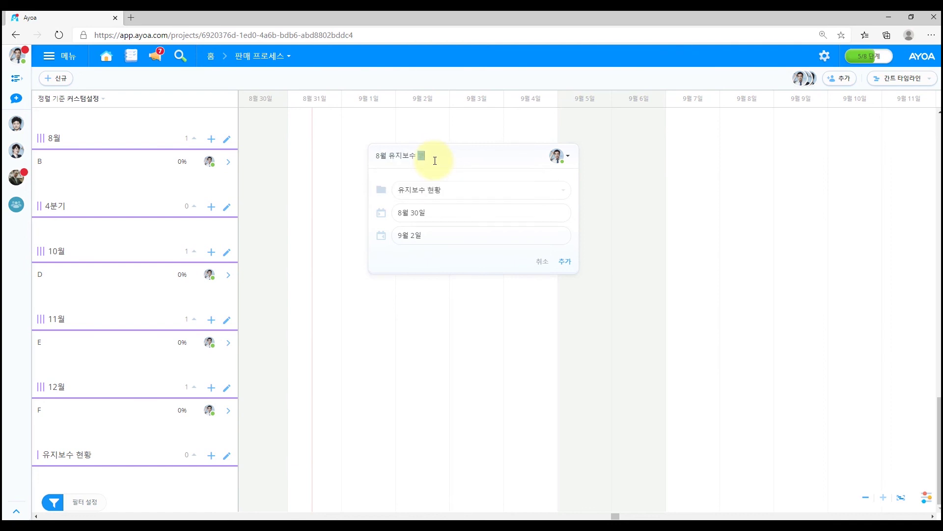
text(현황)
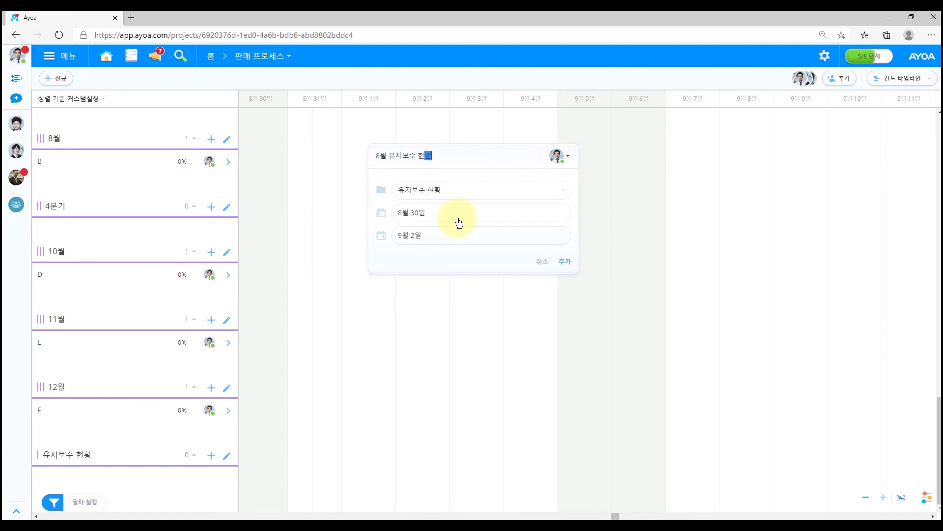
click(566, 264)
click(398, 452)
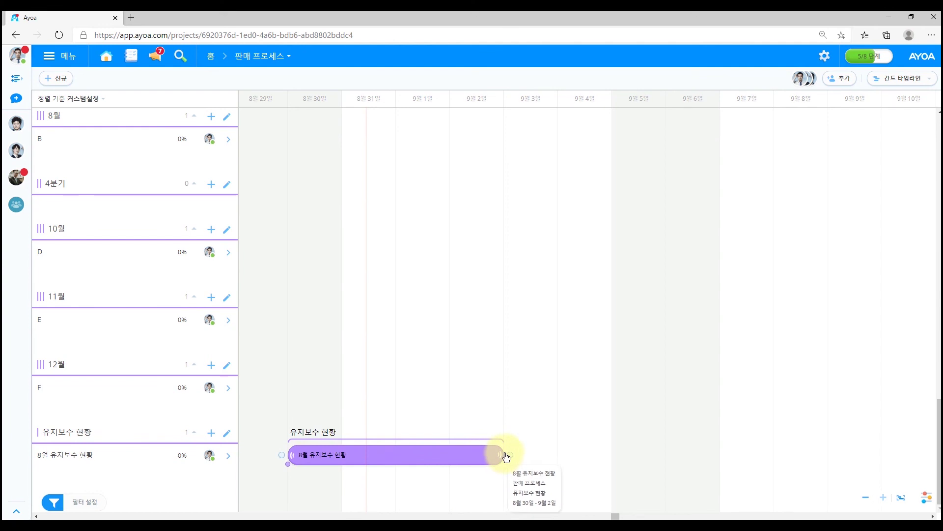
Shorten the 8월 유지보수 현황 task to end on 8월 31일, and extend its end date to 9월 3일
drag(502, 454, 419, 452)
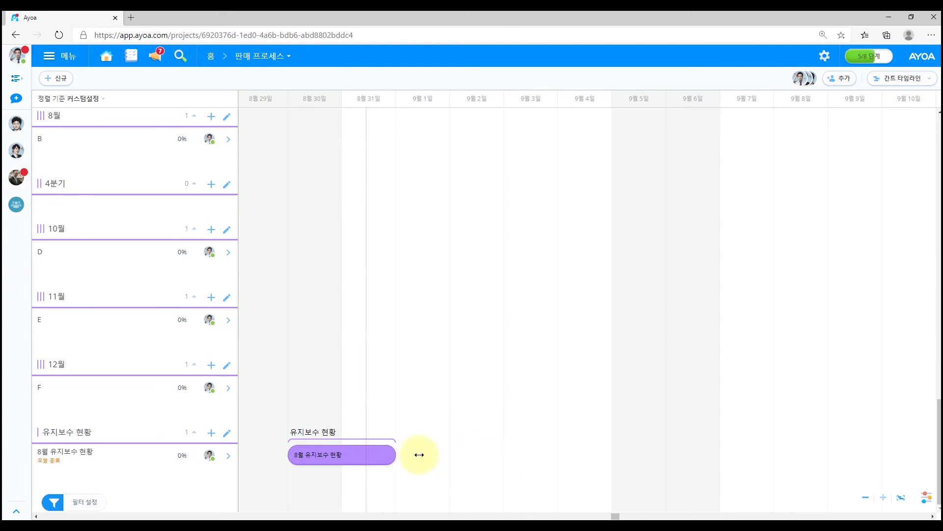
click(363, 461)
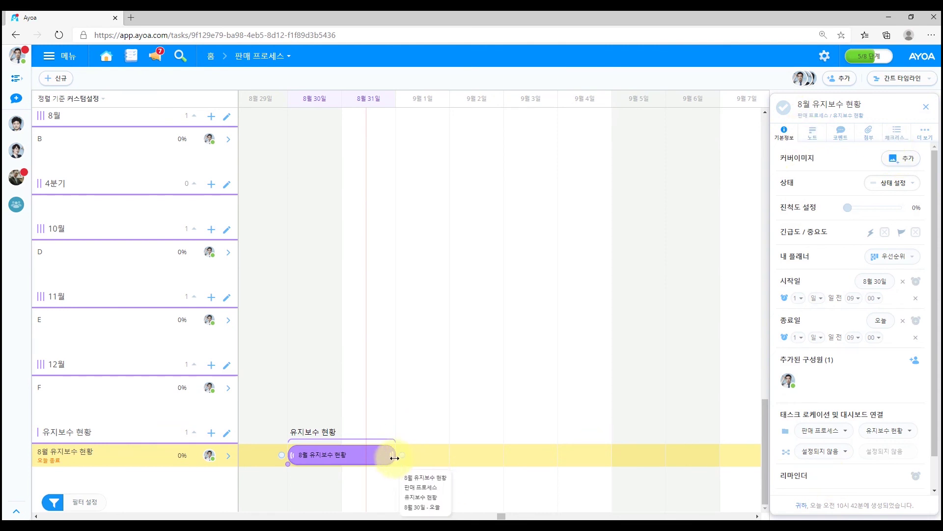
drag(423, 457, 558, 459)
Schedule task F for 8월 30일–9월 1일 and link it as a dependency to 8월 유지보수 현황, moved to 9월 3일–9월 7일
drag(323, 390, 427, 390)
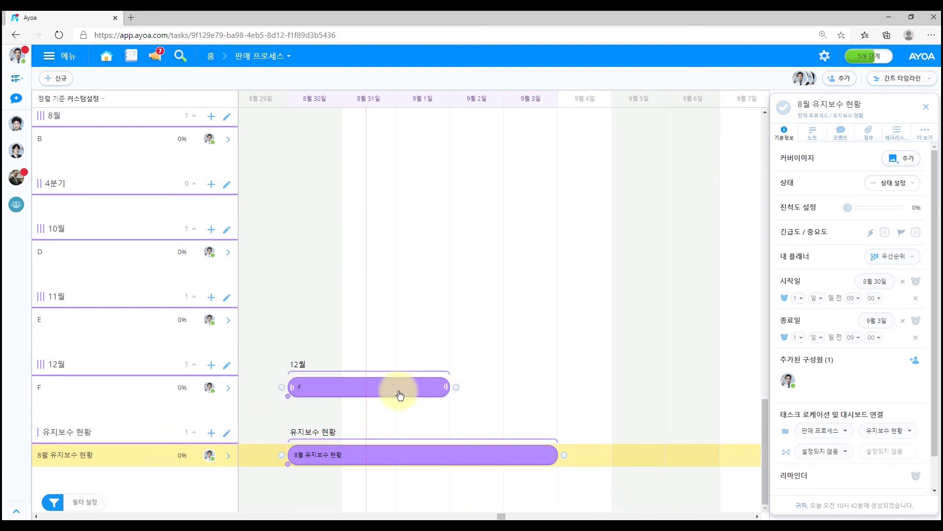
drag(368, 453, 579, 460)
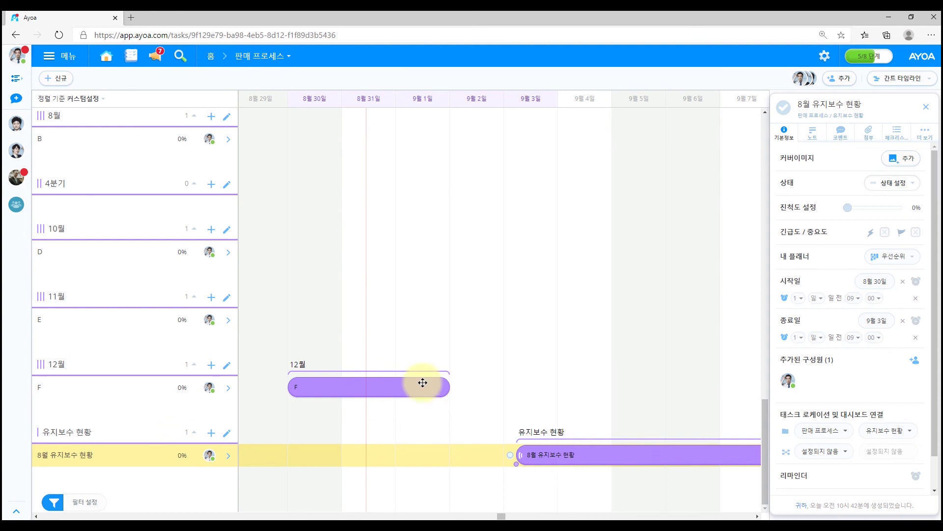
drag(454, 391, 496, 452)
click(932, 117)
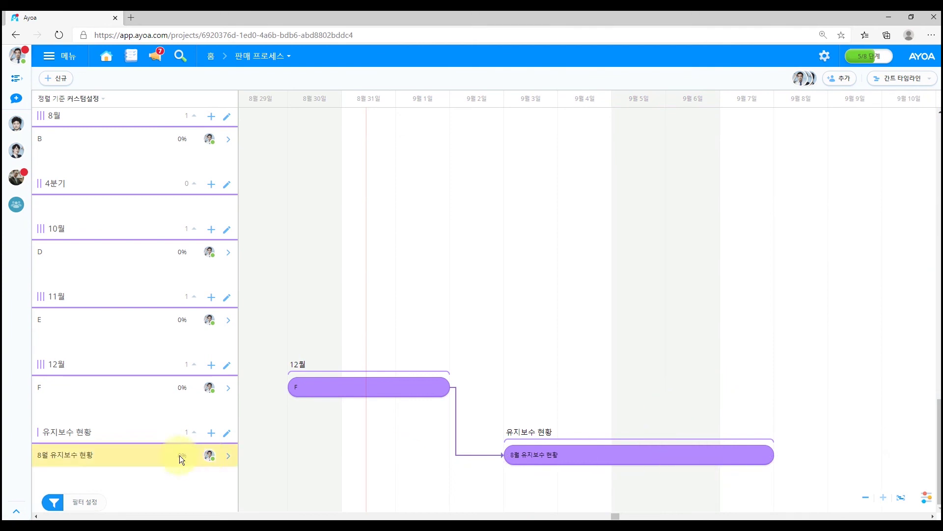
Set the progress of 8월 유지보수 현황 to 60%, reduce it to 25% on the timeline bar, and close the details
click(232, 459)
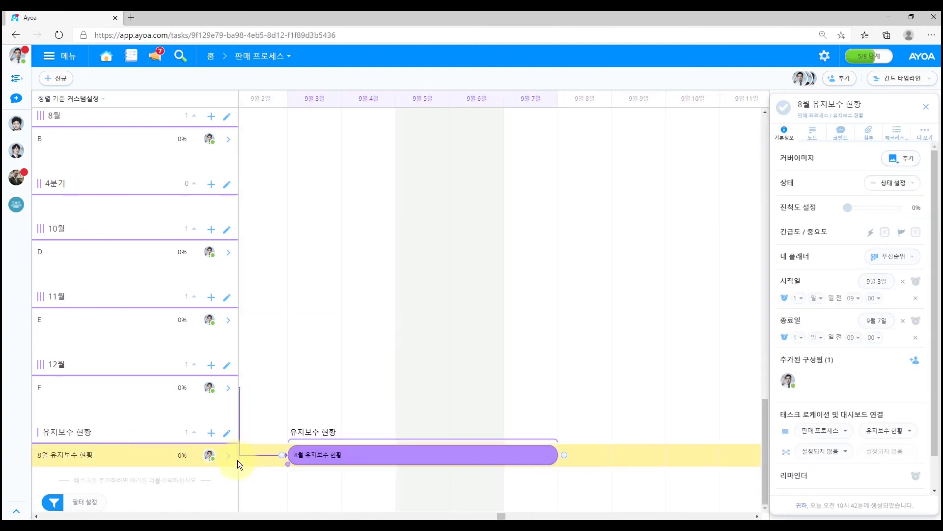
click(880, 212)
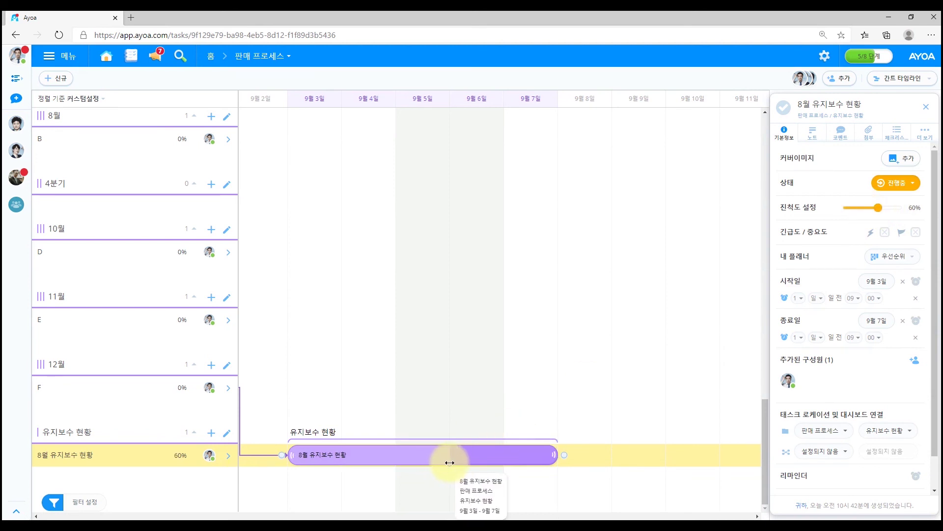
mouse_move(359, 464)
mouse_down()
mouse_move(417, 462)
mouse_move(359, 465)
mouse_up()
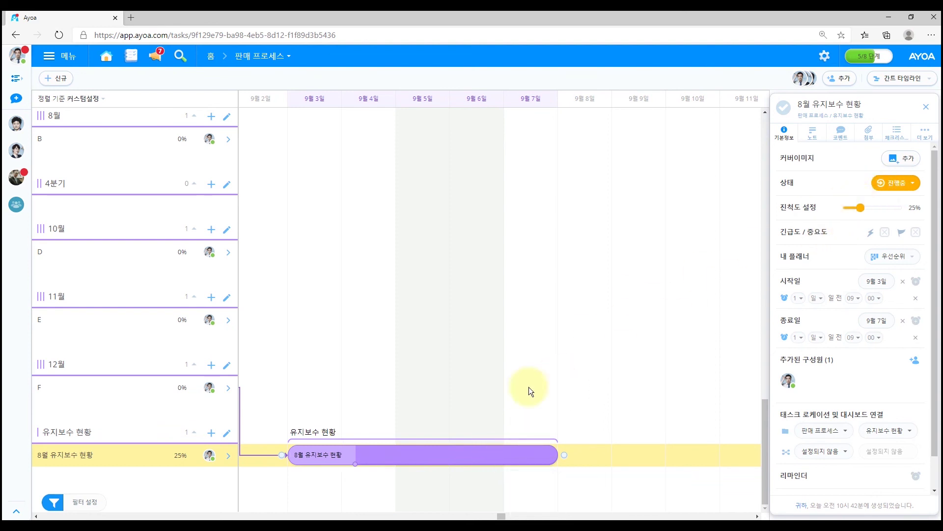
click(926, 110)
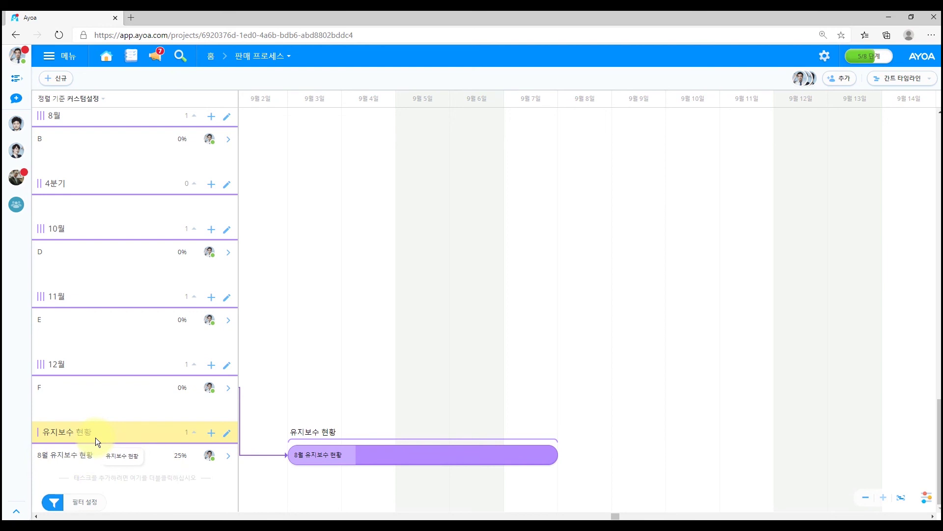
Switch the board to the 워크플로우 view and check the 8월 유지보수 현황 task in its category
click(928, 79)
click(906, 120)
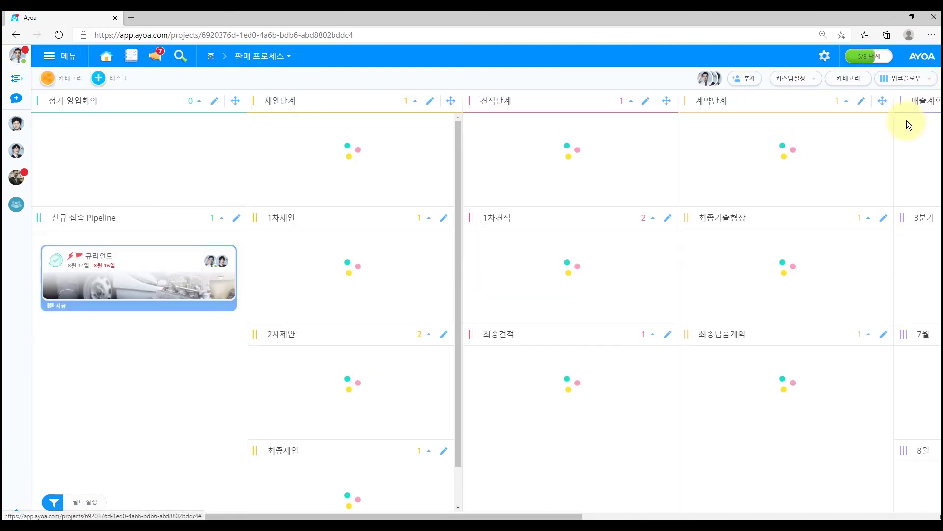
drag(394, 518, 757, 516)
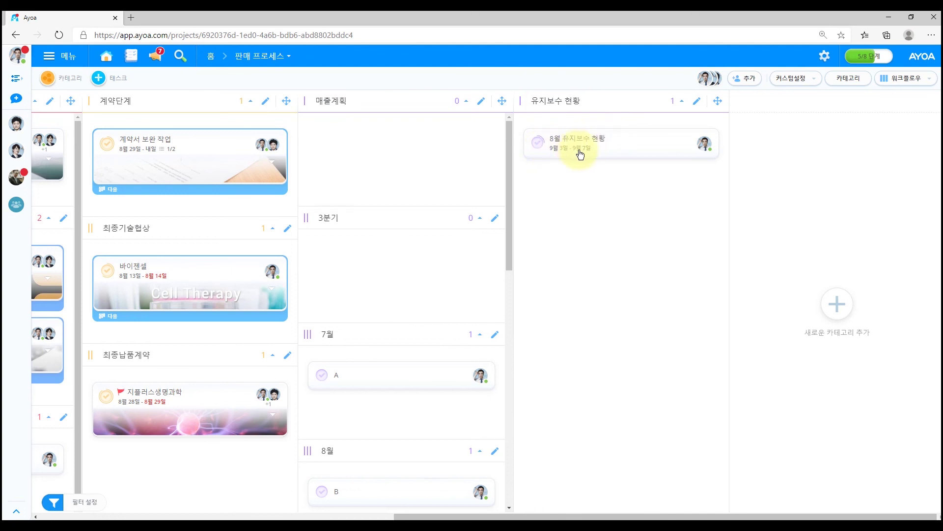
Switch the board to the 캔버스 view and examine the 유지보수 현황 category and its dependency arrow
click(928, 78)
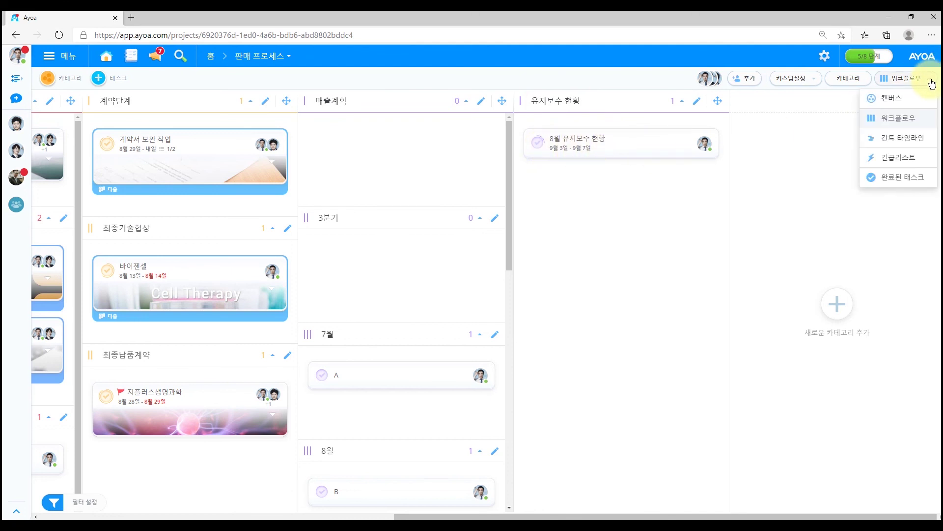
click(908, 101)
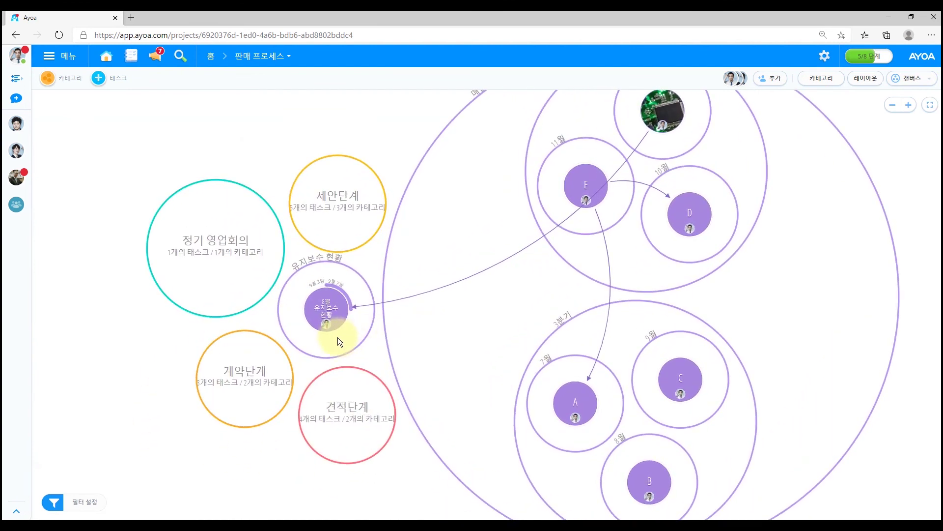
mouse_move(299, 283)
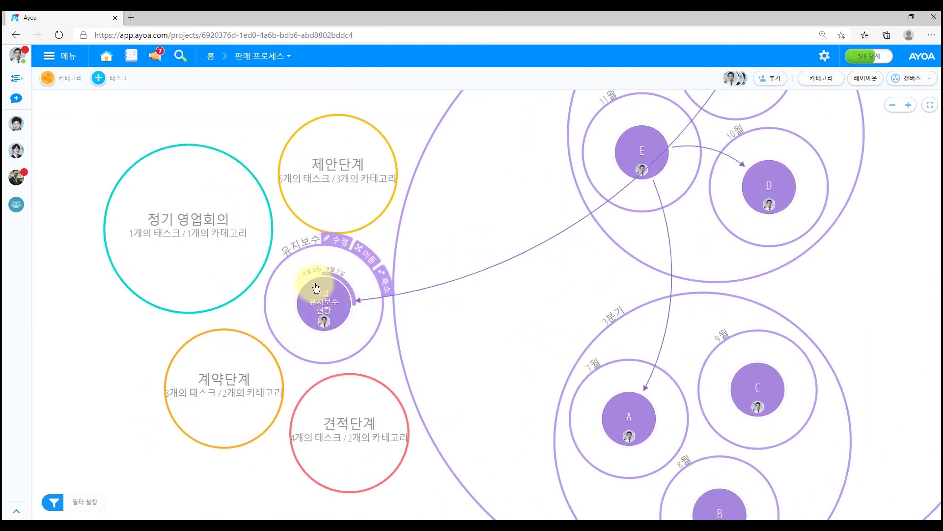
scroll(450, 294, down, 3)
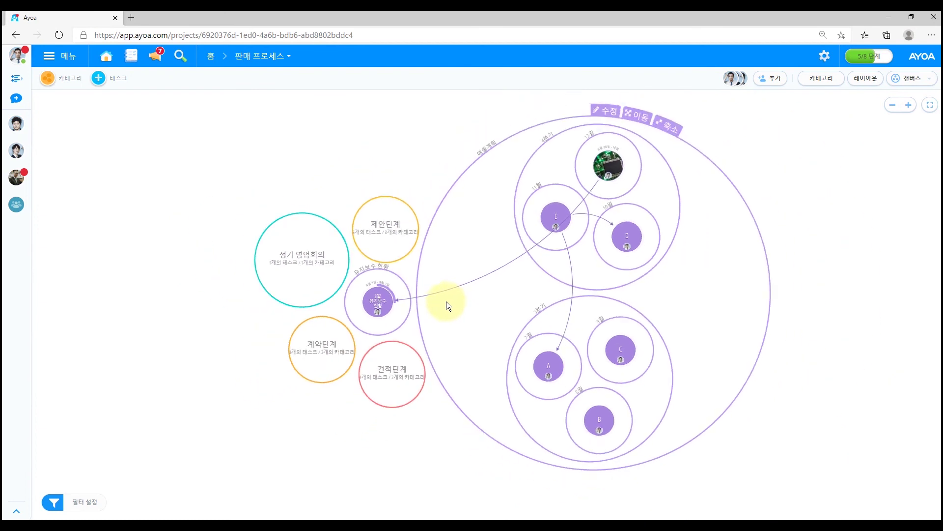
mouse_move(387, 307)
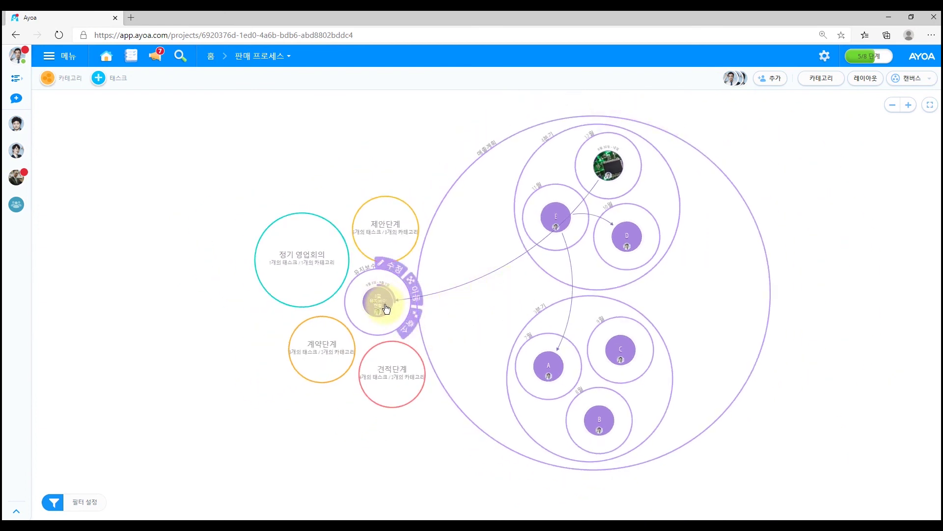